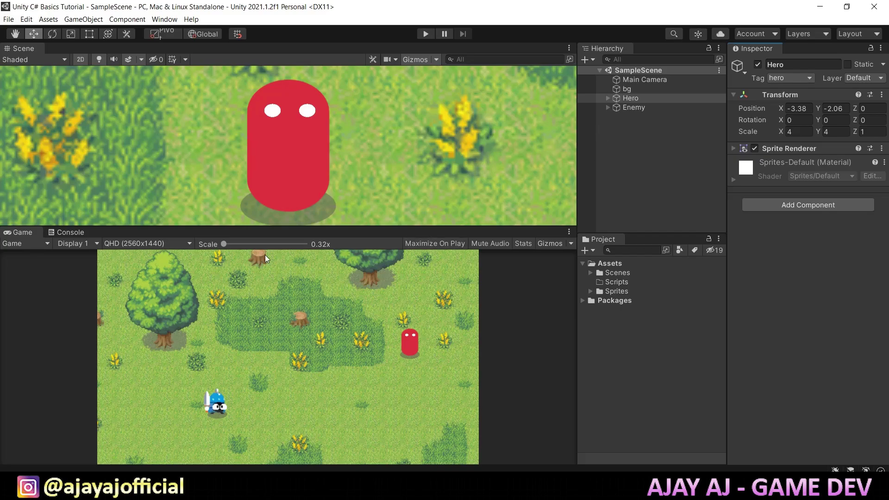
Frame the bg background map, then pan and zoom the scene view over to the Hero
scroll(464, 158, "down", 2)
scroll(461, 160, "down", 2)
scroll(407, 175, "down", 3)
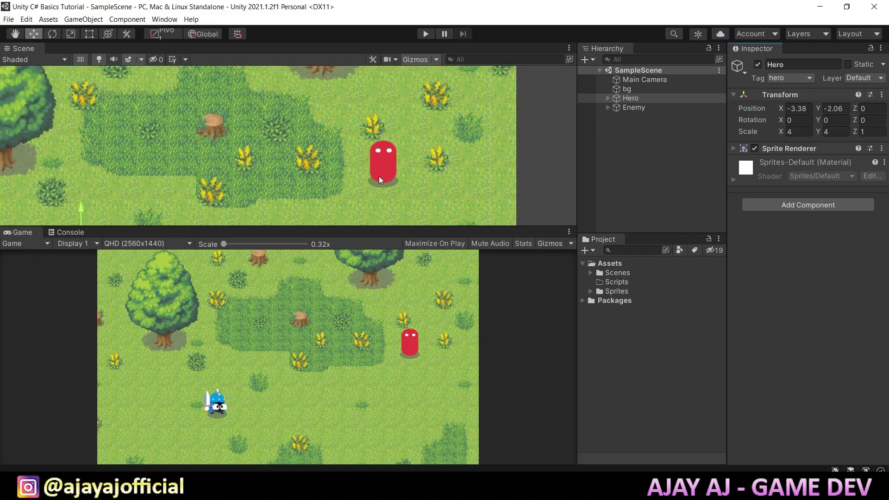
left_click(618, 89)
double_click(618, 89)
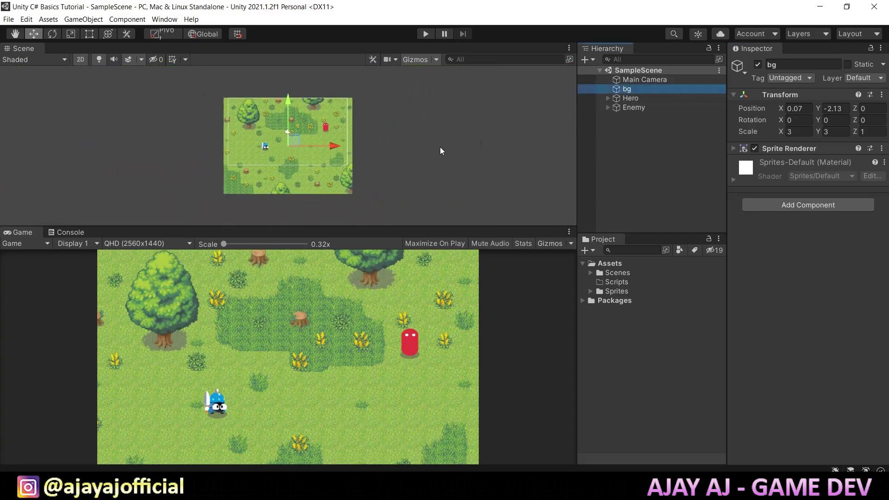
scroll(416, 143, "up", 1)
scroll(174, 162, "up", 2)
scroll(166, 149, "up", 1)
middle_click_drag(165, 149, 242, 155)
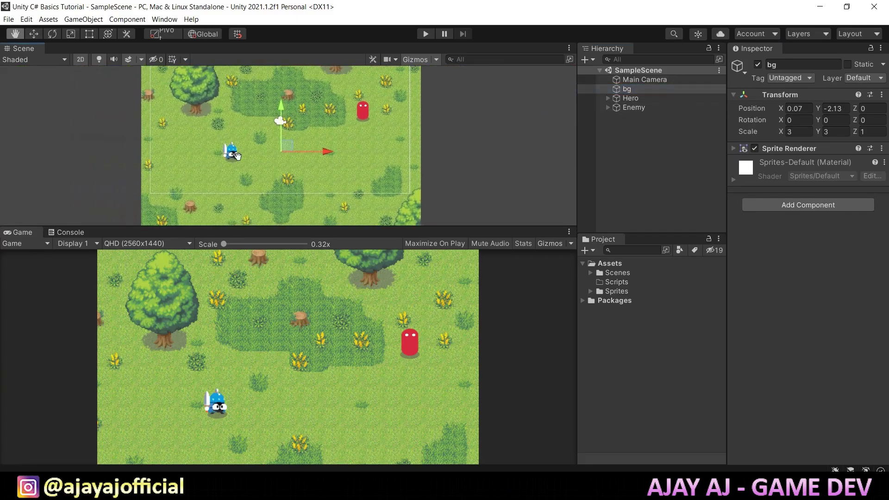
scroll(242, 154, "up", 1)
scroll(242, 155, "up", 2)
left_click(619, 98)
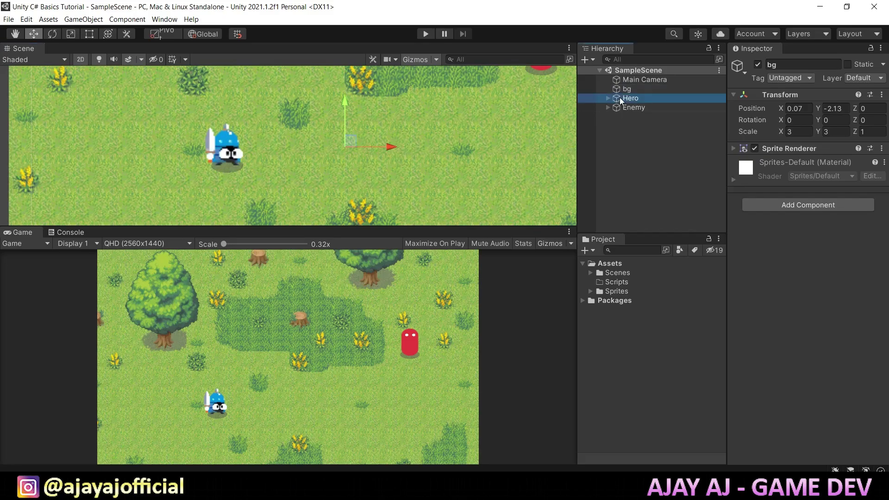
middle_click_drag(573, 121, 473, 168)
left_click(638, 141)
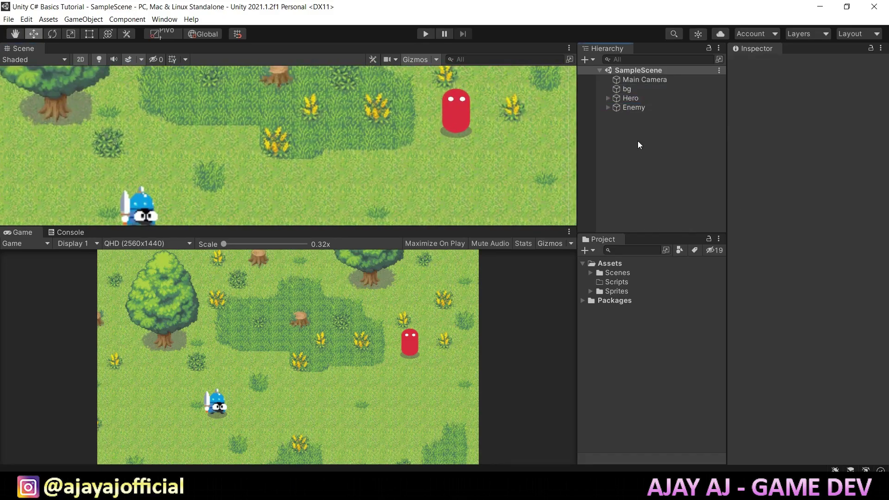
Search Enemy's Add Component list, then cancel without adding anything
left_click(646, 107)
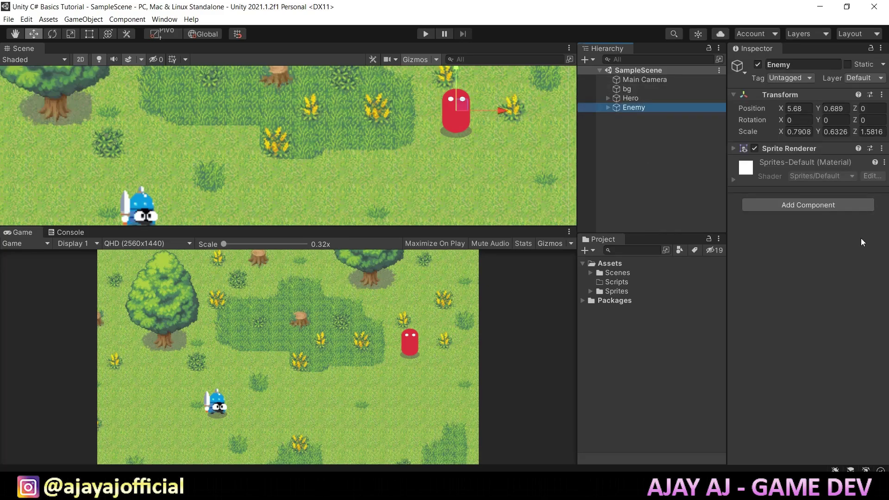
left_click(833, 205)
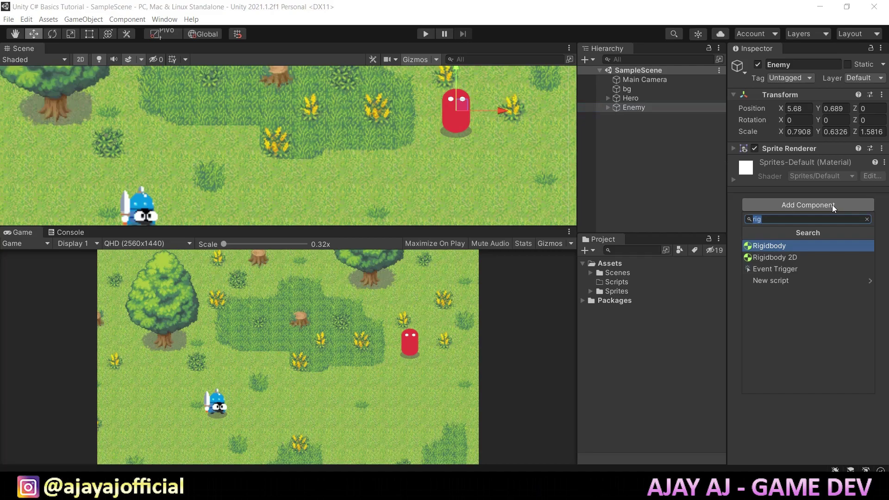
type("fevrr")
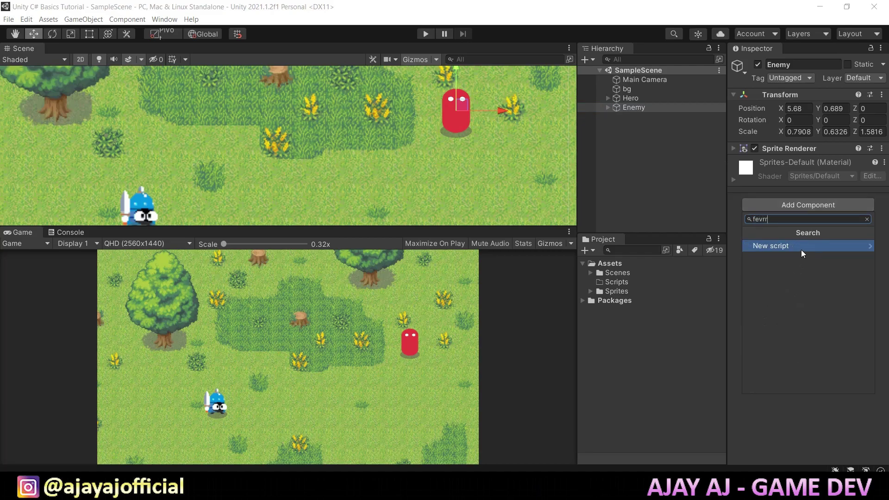
key("BackSpace")
key("BackSpace")
key("BackSpace")
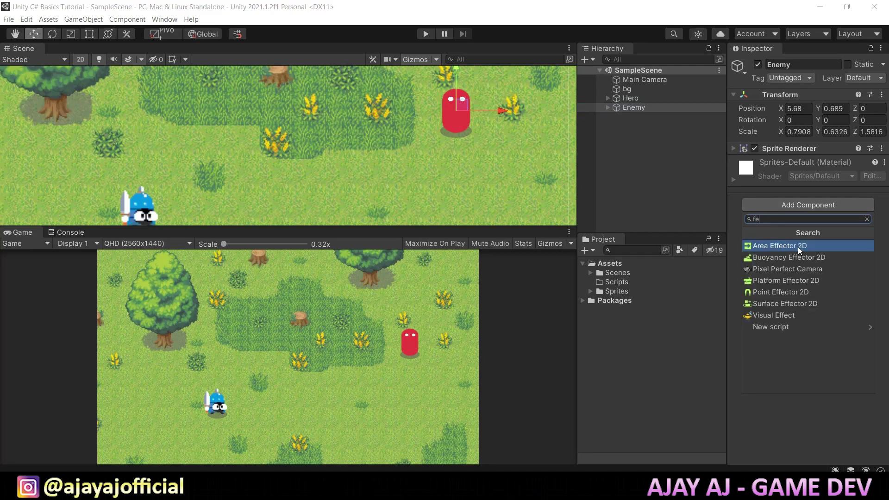
key("BackSpace")
key("BackSpace")
left_click(683, 213)
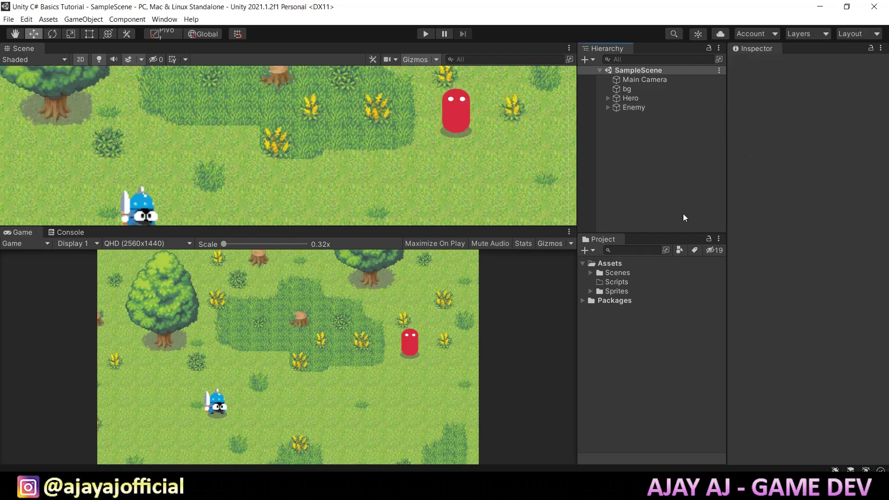
Create a C# script named Basics in the Scripts folder and open it in the code editor
left_click(621, 285)
right_click(622, 285)
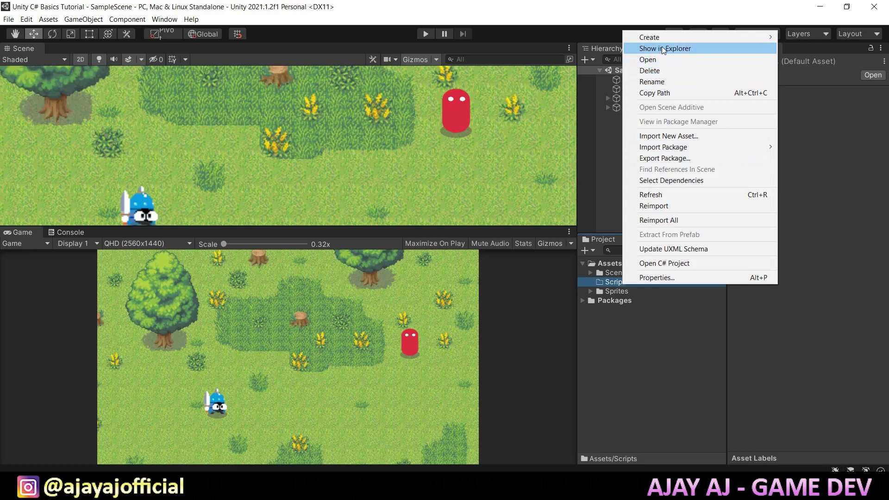
mouse_move(660, 37)
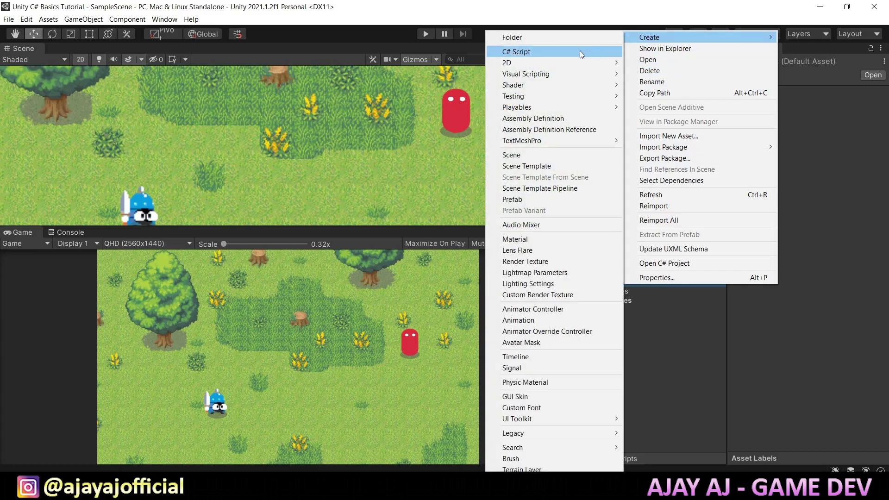
left_click(579, 51)
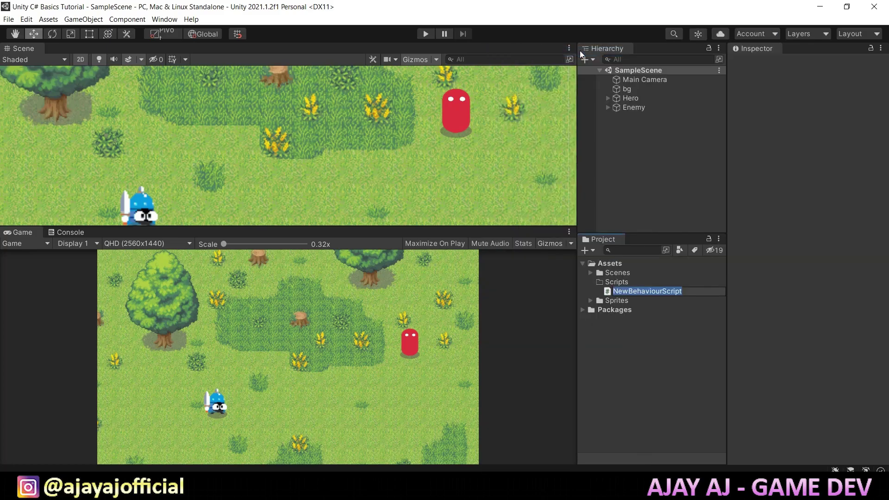
type("Basics")
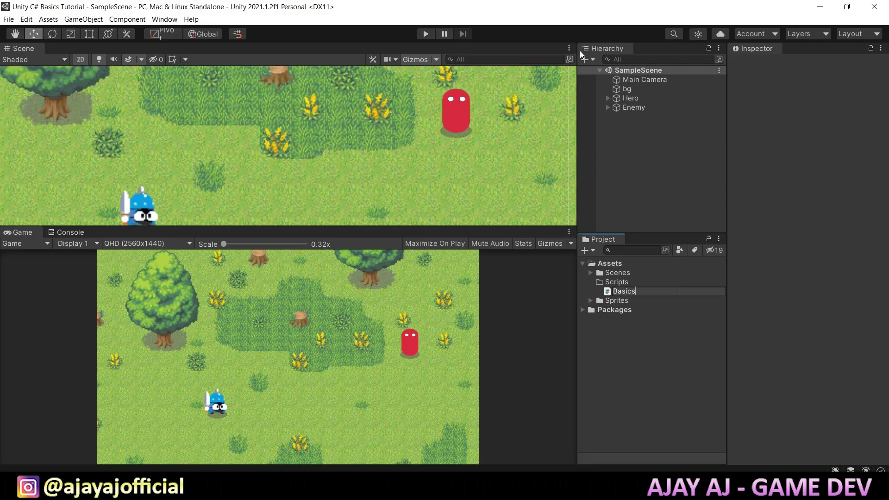
key("Return")
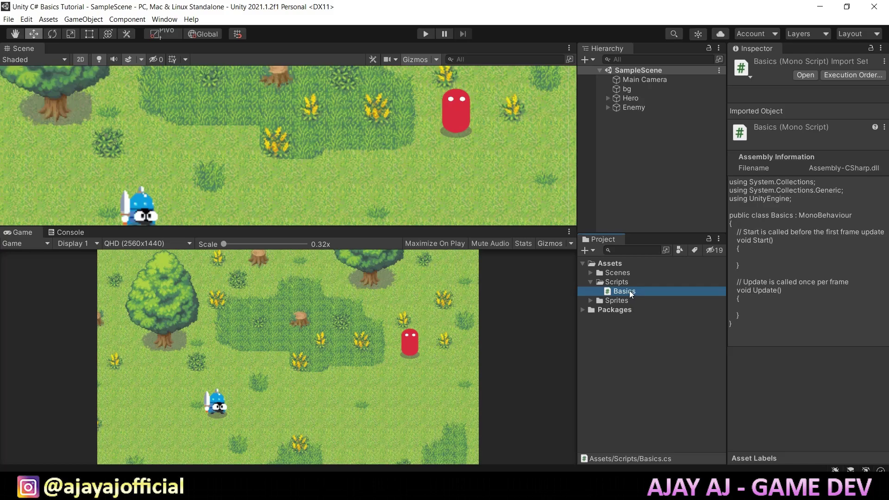
double_click(623, 291)
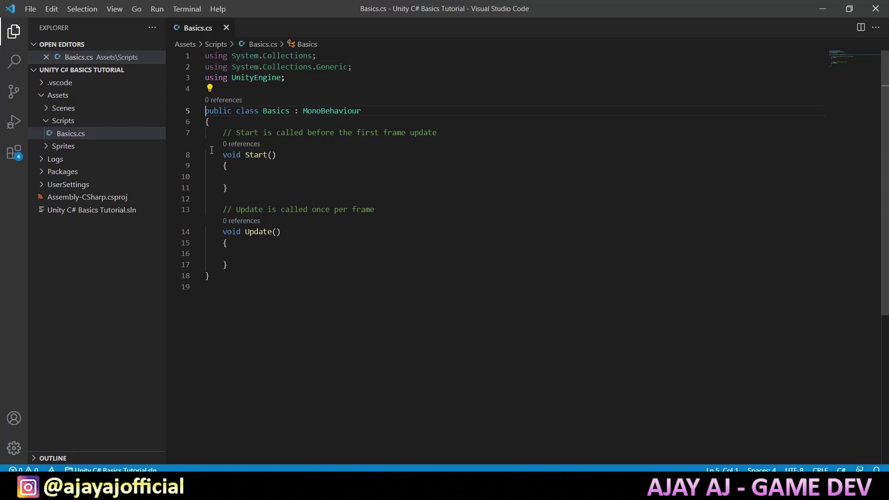
left_click_drag(209, 155, 285, 271)
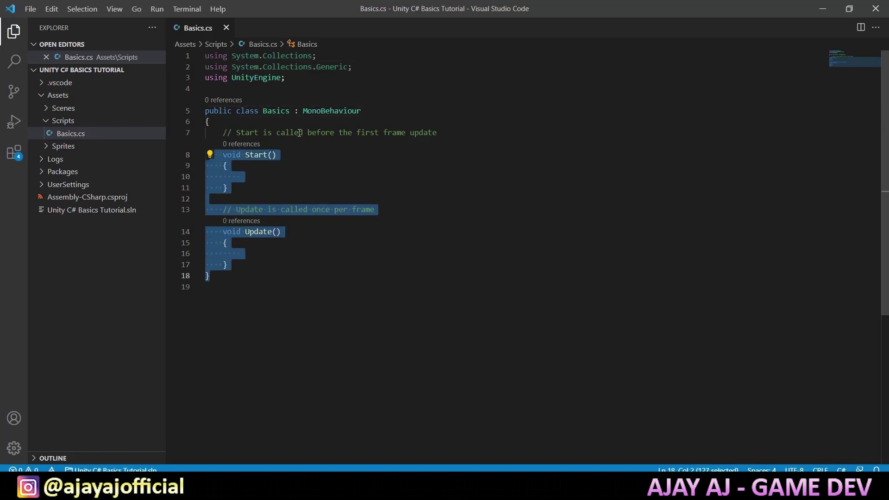
left_click_drag(288, 77, 184, 50)
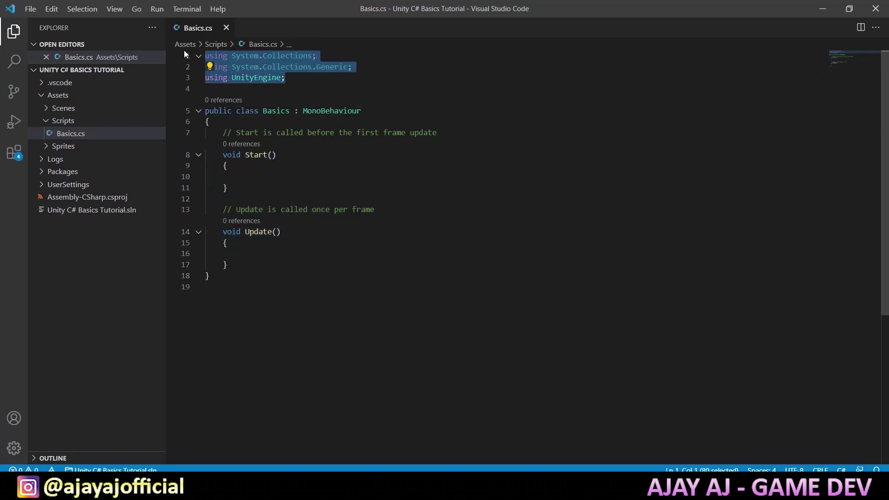
left_click(245, 66)
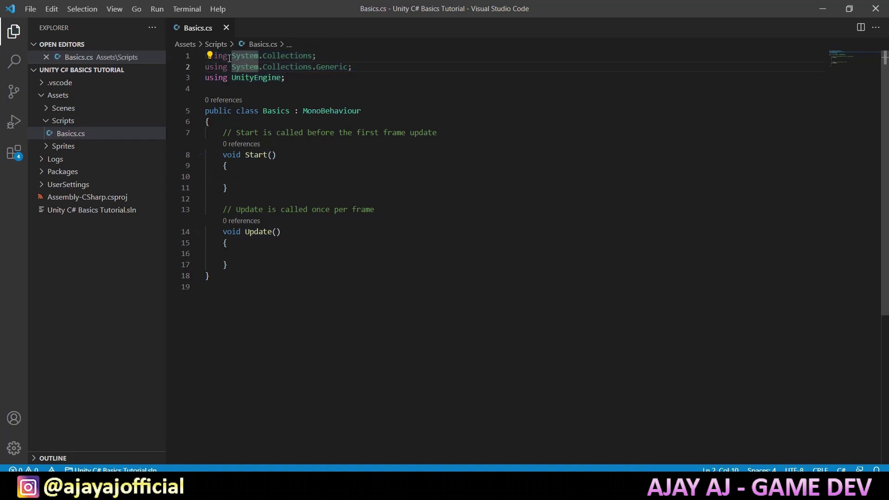
mouse_move(271, 81)
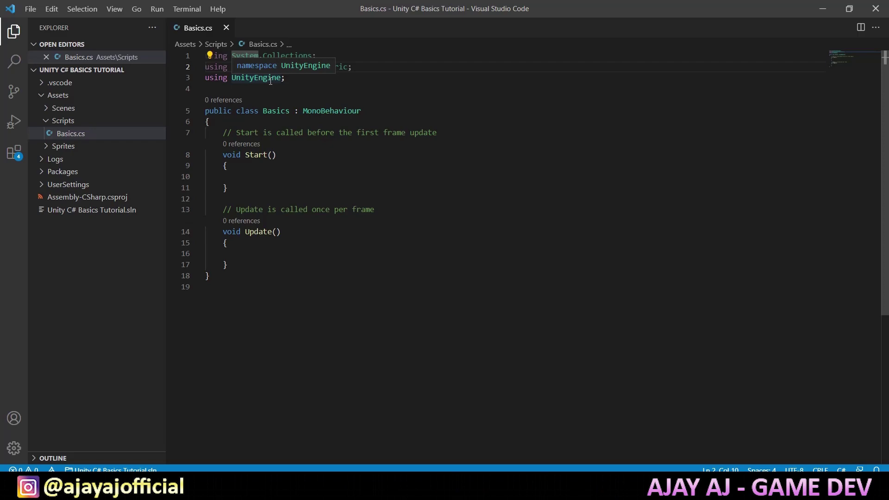
left_click(293, 78)
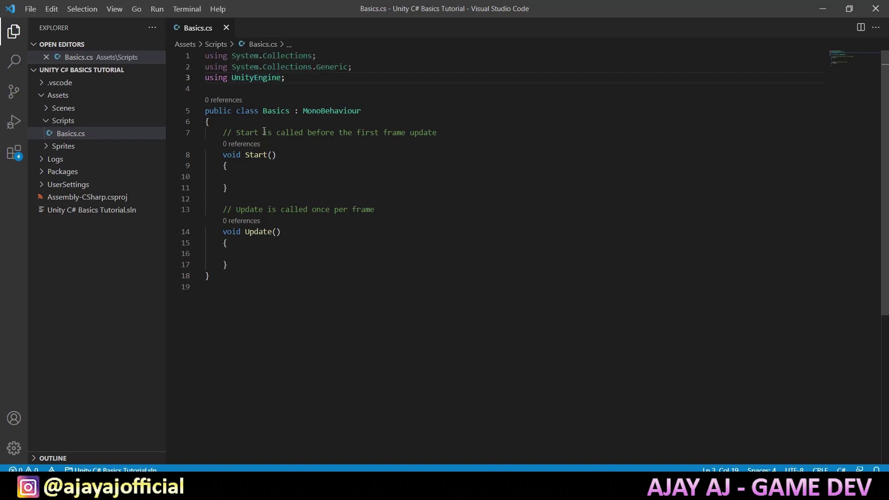
double_click(274, 111)
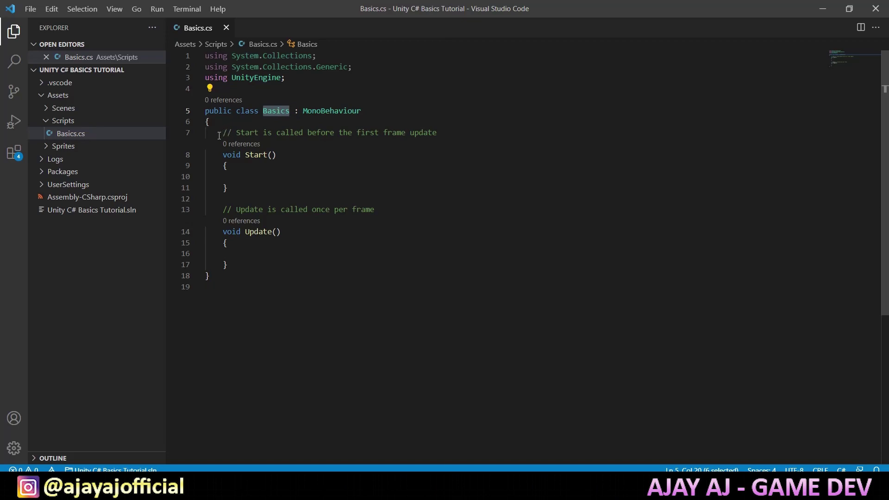
left_click(241, 154)
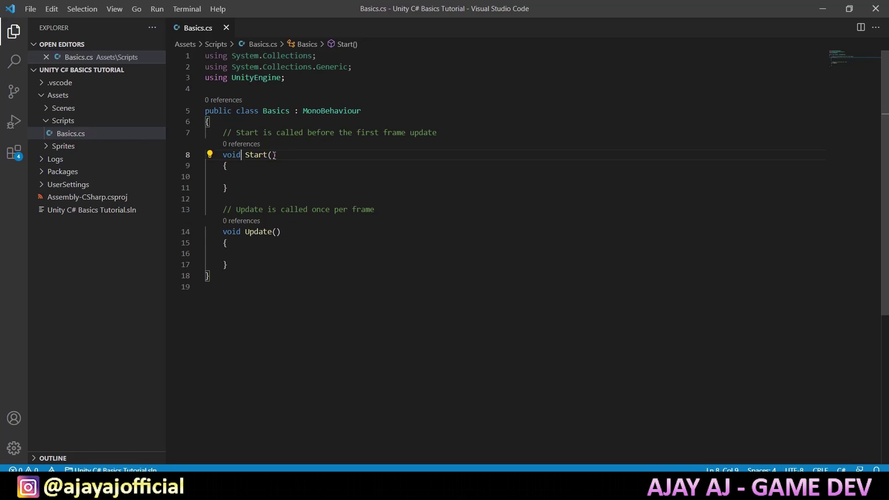
double_click(259, 237)
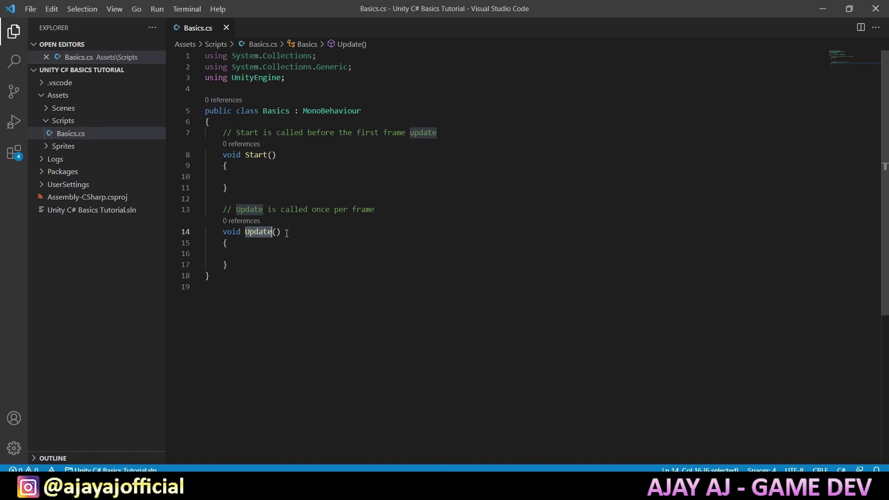
left_click(253, 120)
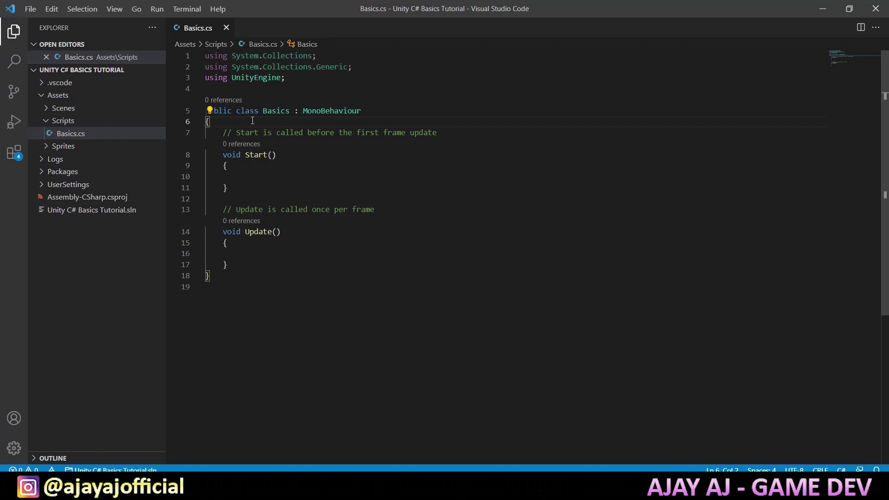
Add Debug.Log(5); inside Start() and save Basics.cs
left_click(261, 176)
type("Debug")
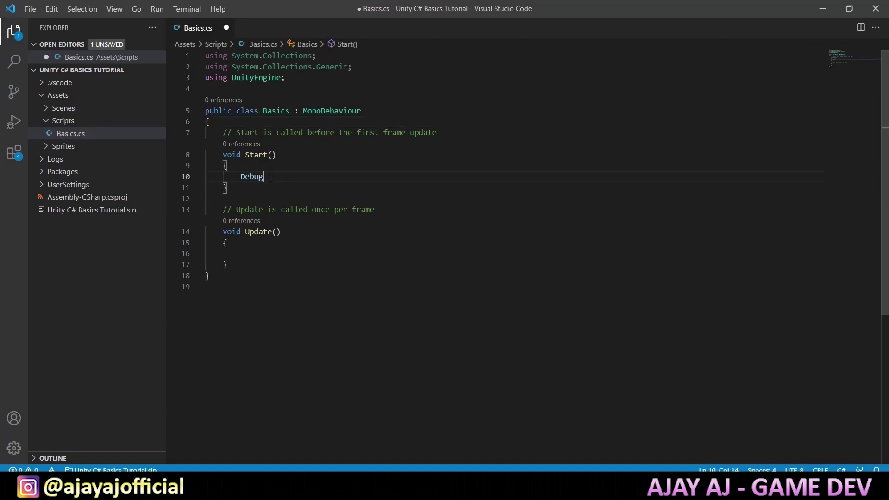
type(".Log(")
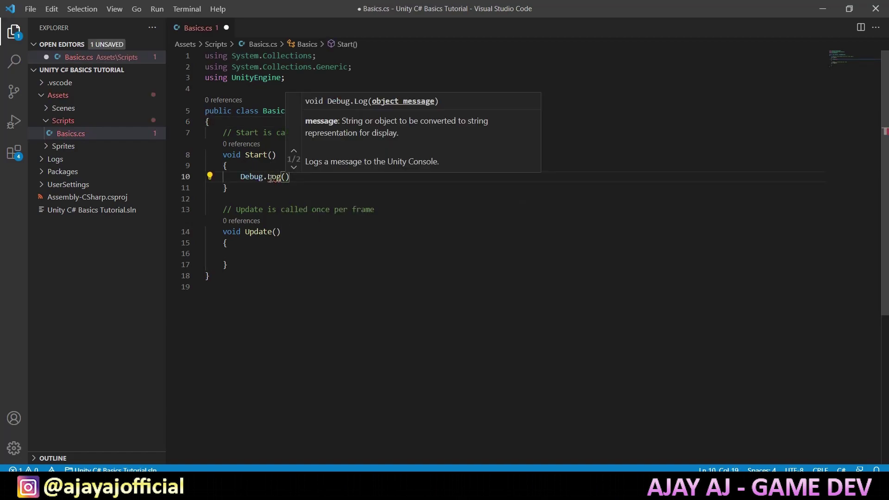
type("5);")
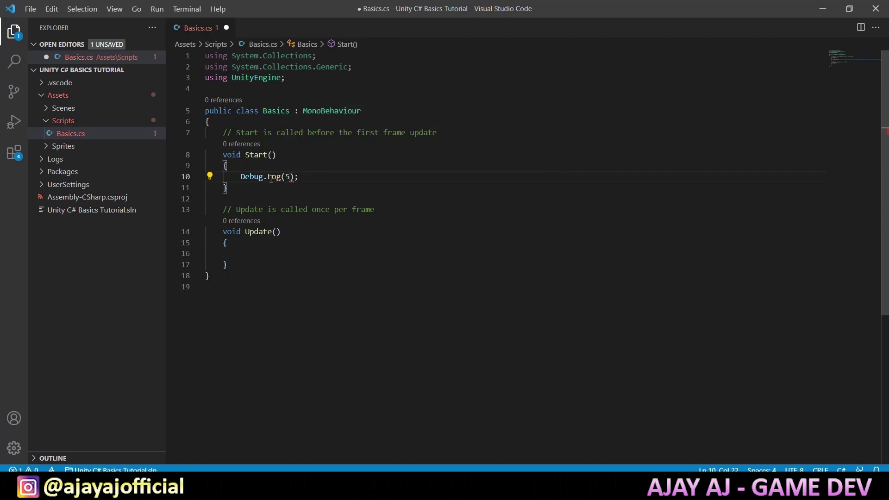
mouse_move(277, 176)
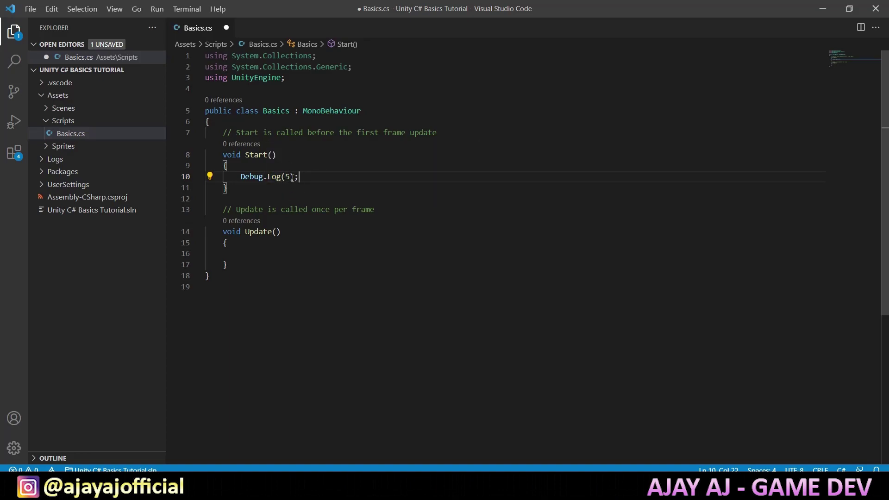
key("ctrl+s")
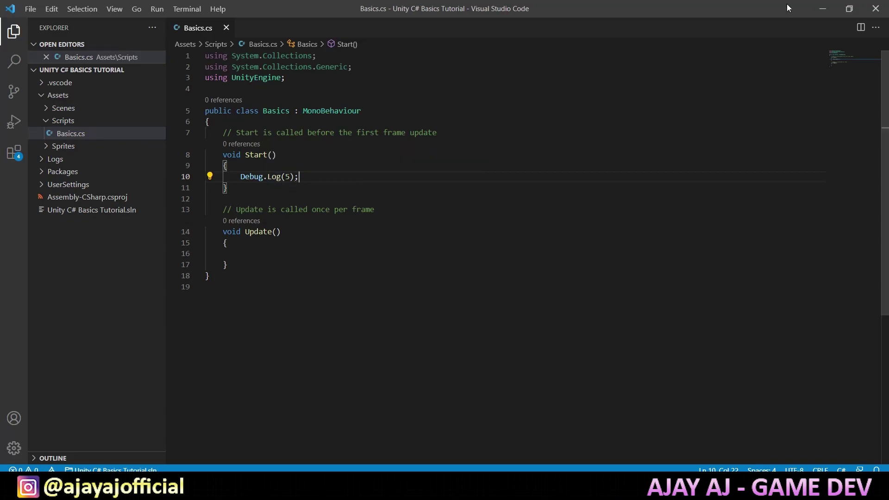
Return to Unity and glance at the Console before going back to the Game view
left_click(820, 7)
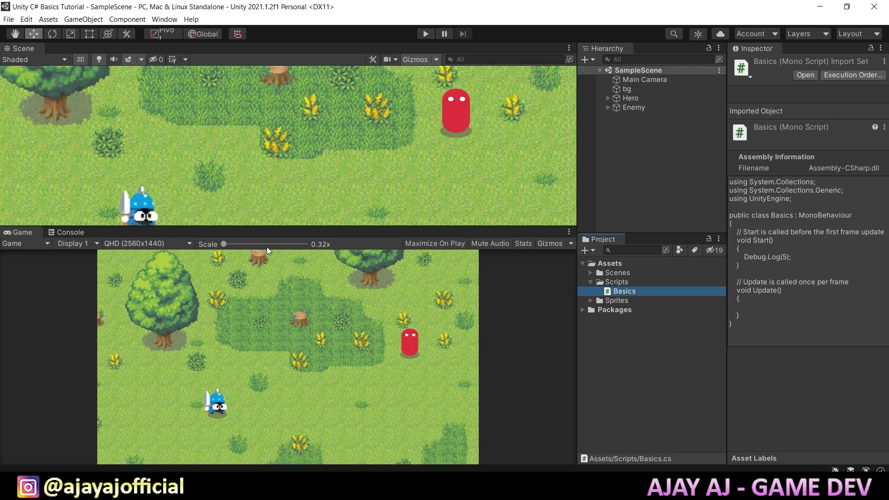
left_click(92, 233)
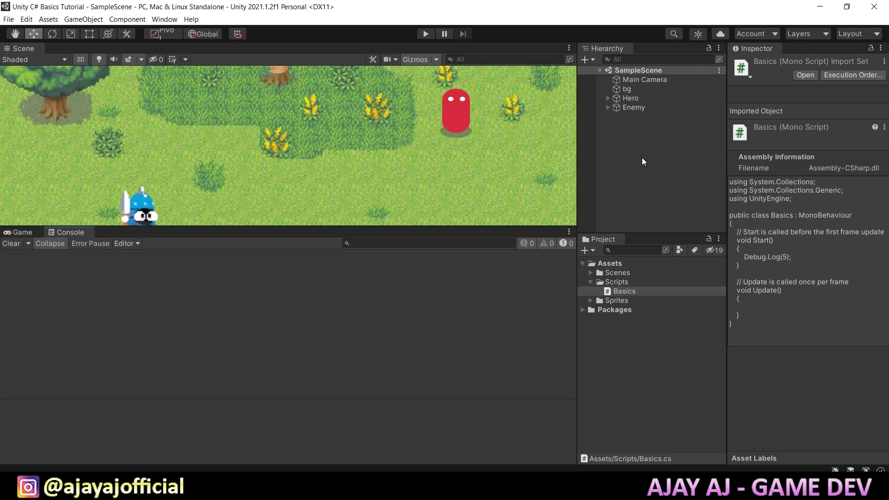
left_click(31, 232)
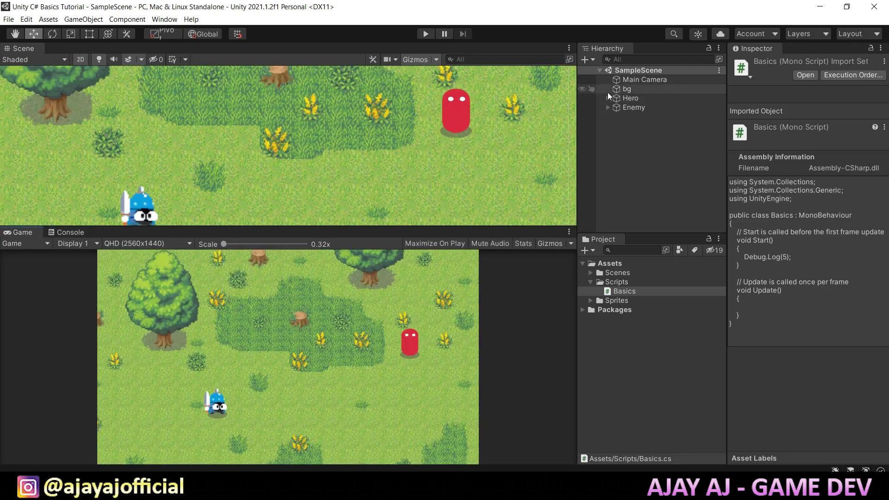
Attach the Basics script to the Hero and check the Console for the logged 5
left_click(626, 98)
middle_click_drag(209, 188, 285, 167)
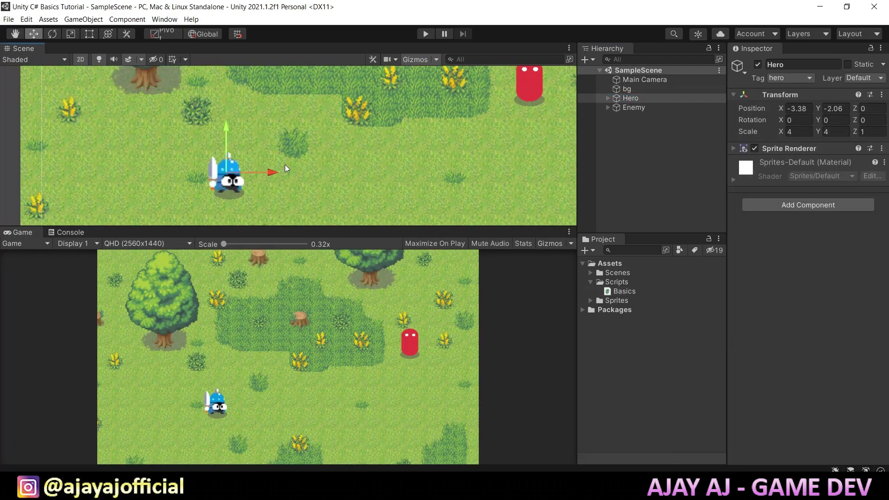
left_click_drag(619, 293, 792, 249)
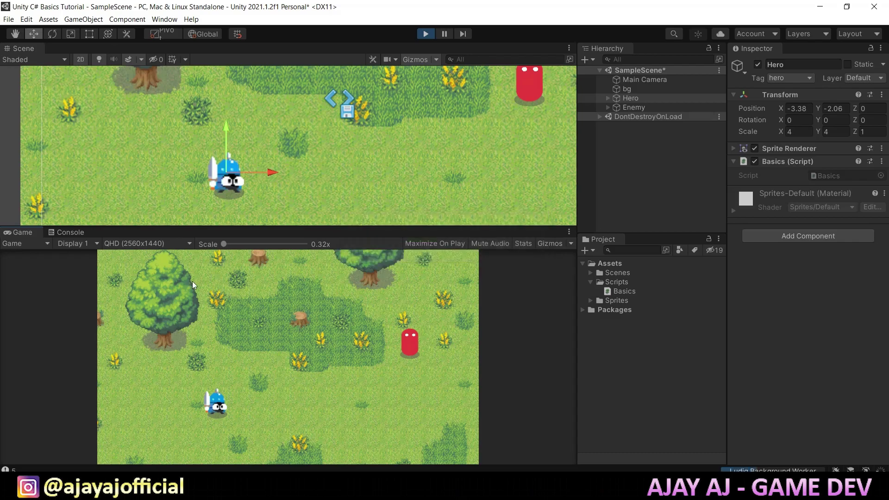
left_click(70, 233)
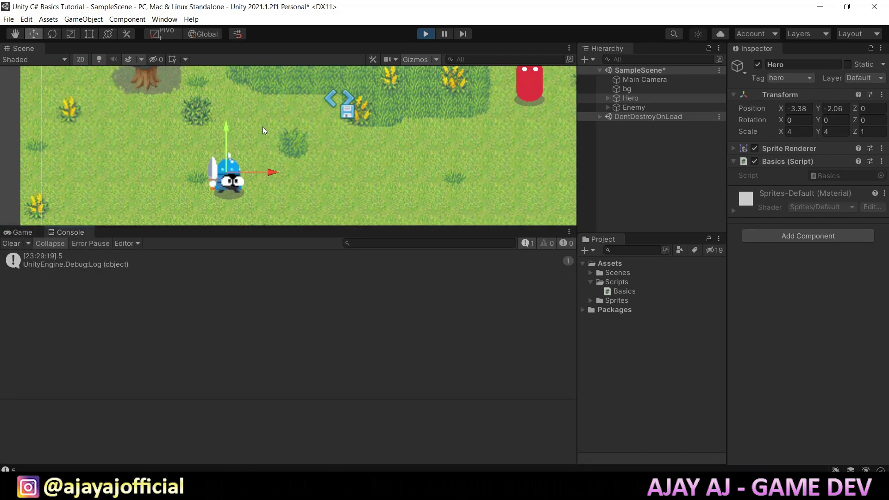
key("alt+Tab")
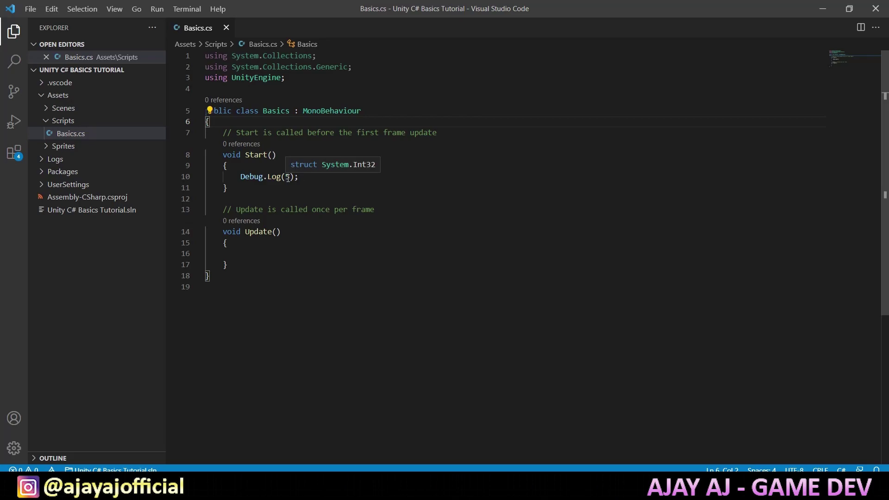
Declare a private int number field above Start in Basics
key("Return")
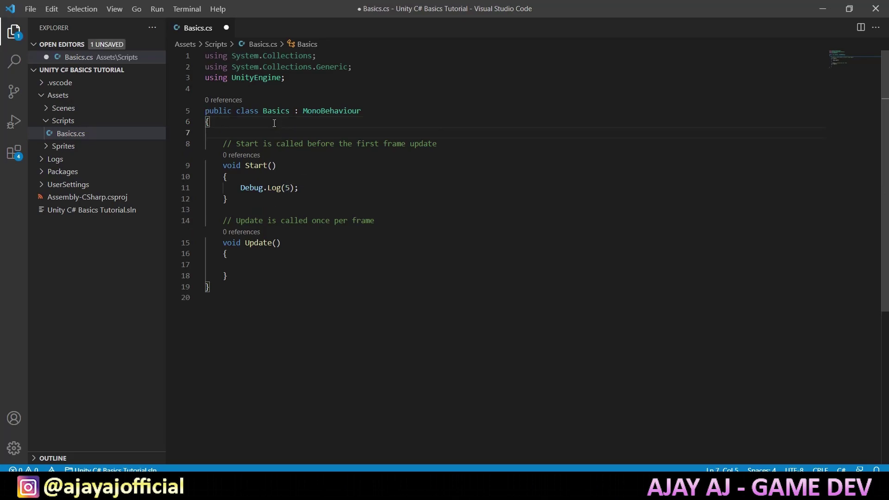
type("priav")
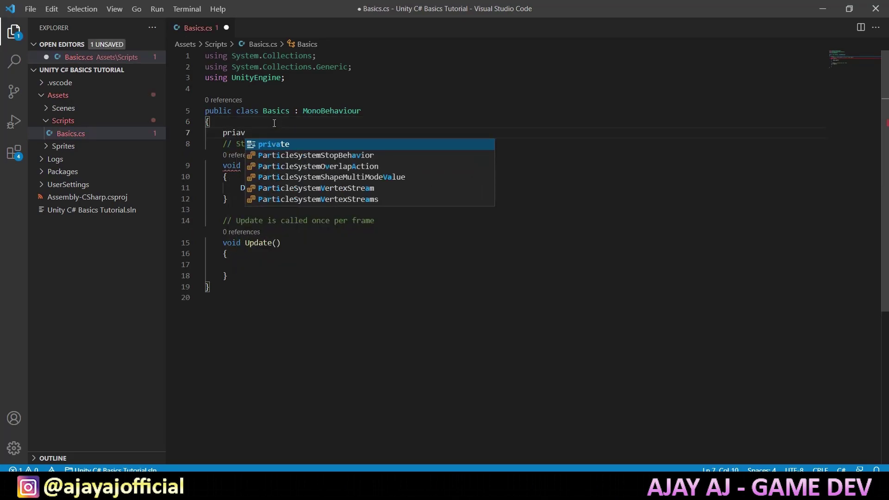
key("Tab")
type("int num")
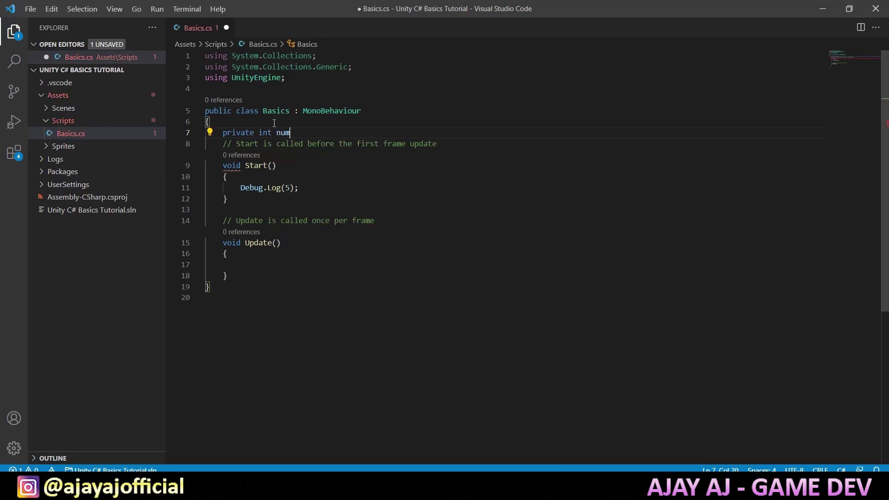
type("ber;")
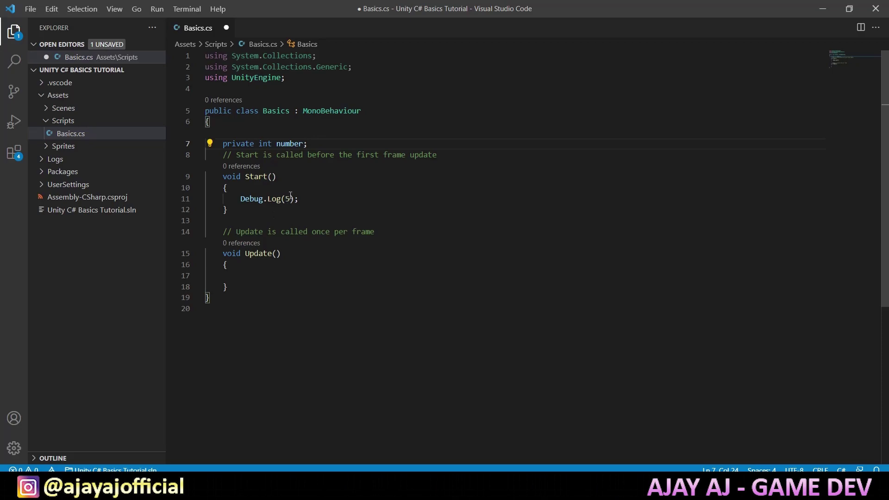
Log number instead of 5, initialize number to 3, and save Basics.cs
double_click(290, 143)
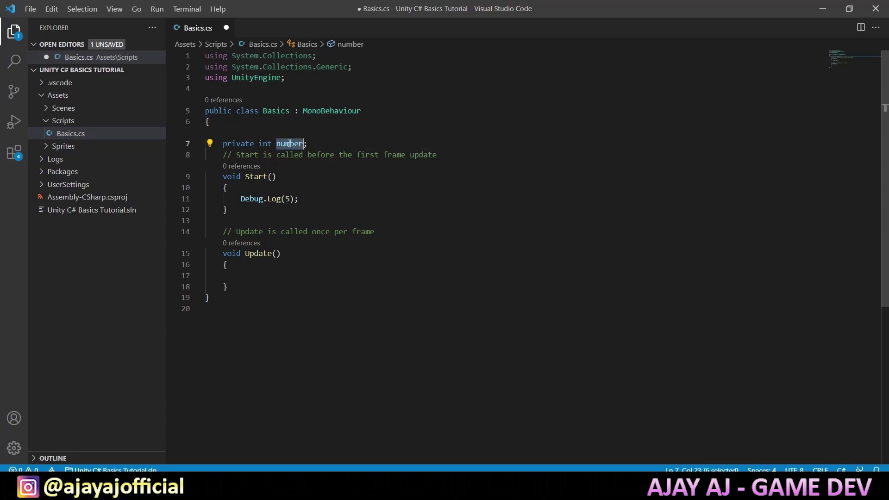
key("ctrl+c")
left_click(296, 202)
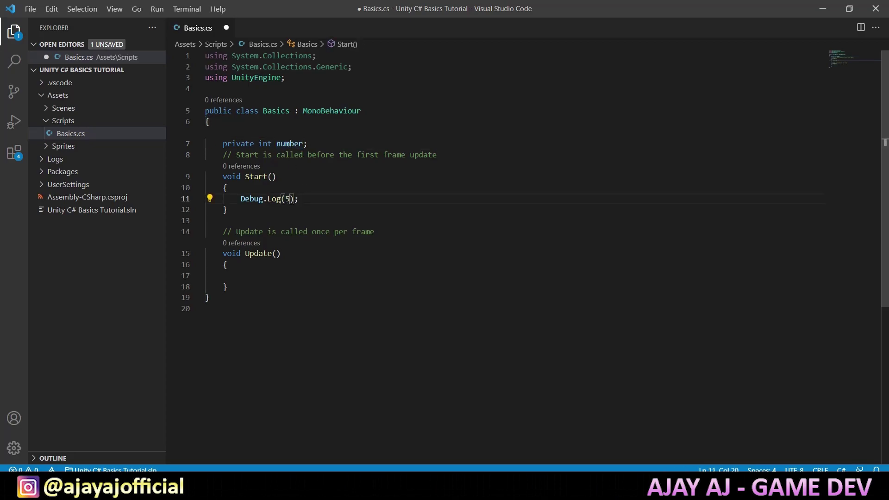
double_click(288, 199)
key("ctrl+v")
left_click(304, 144)
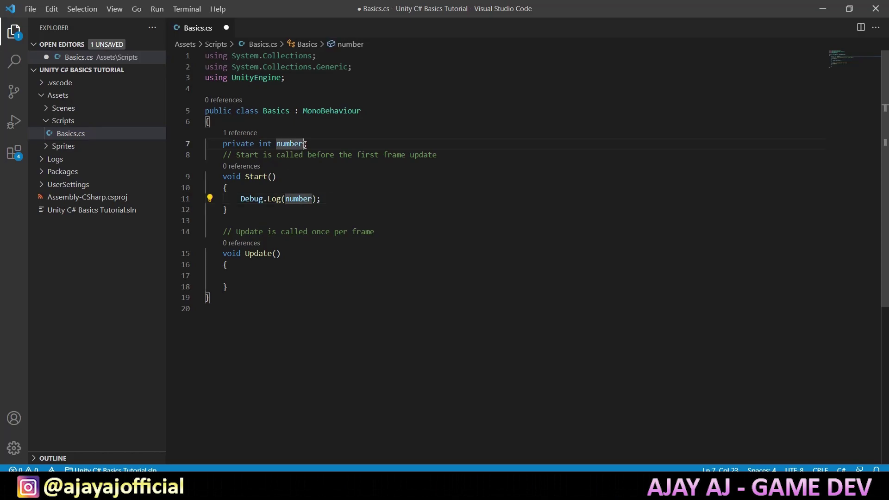
type("= 3")
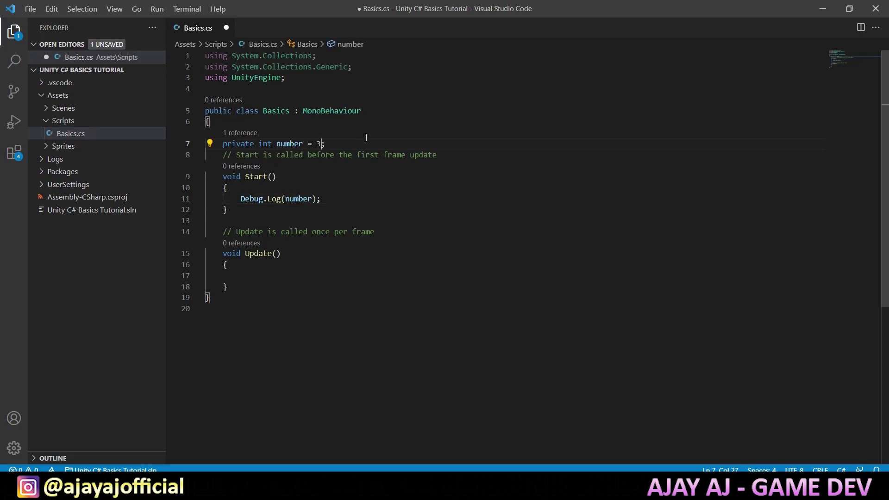
key("ctrl+s")
key("alt+Tab")
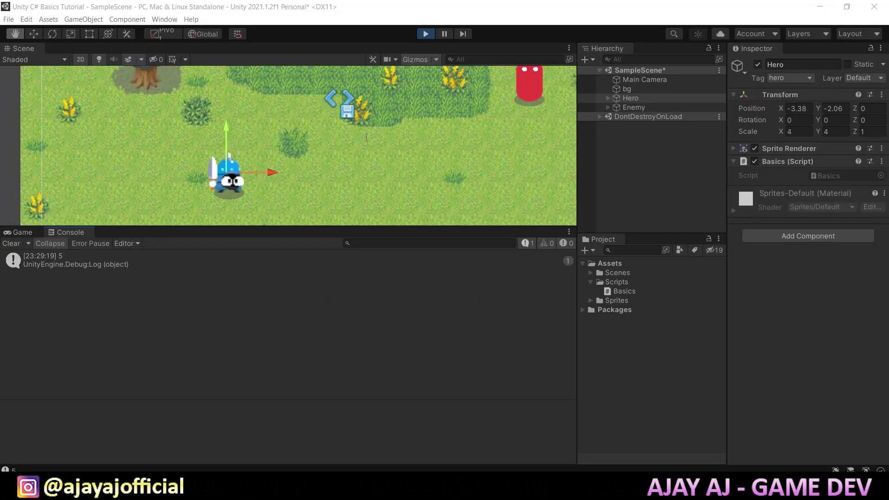
Play the scene and check that the Console now shows 3
left_click(426, 34)
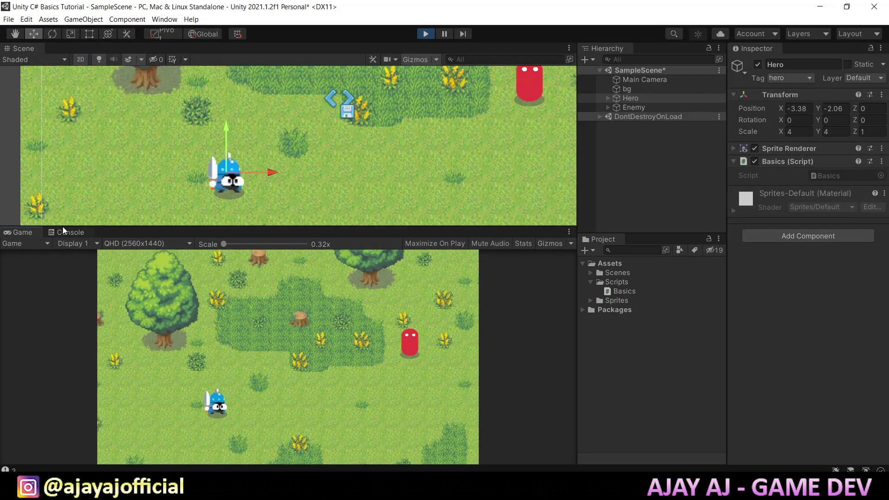
left_click(65, 232)
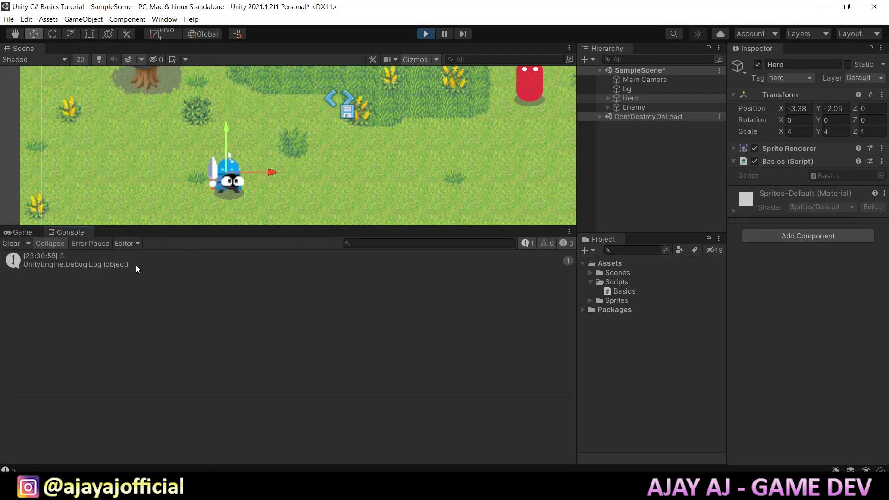
key("alt+Tab")
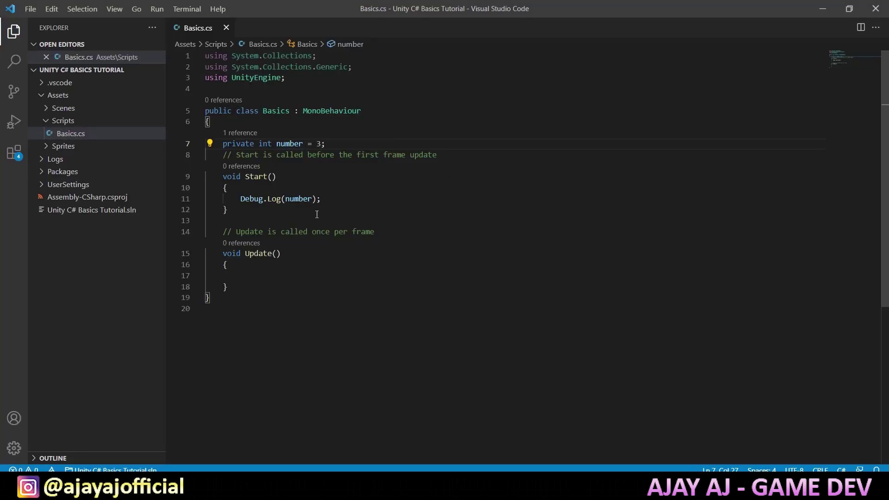
Change the number field from private to public and save Basics.cs
key("alt+Tab")
left_click(19, 232)
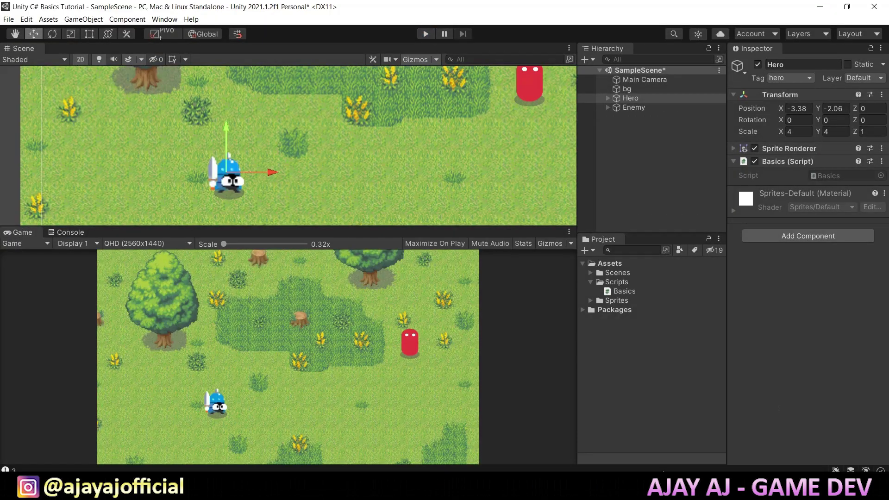
key("alt+Tab")
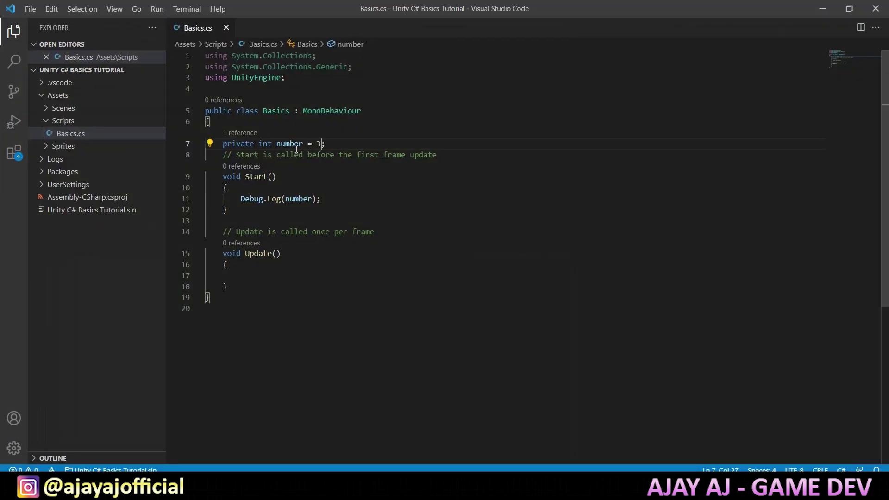
double_click(249, 144)
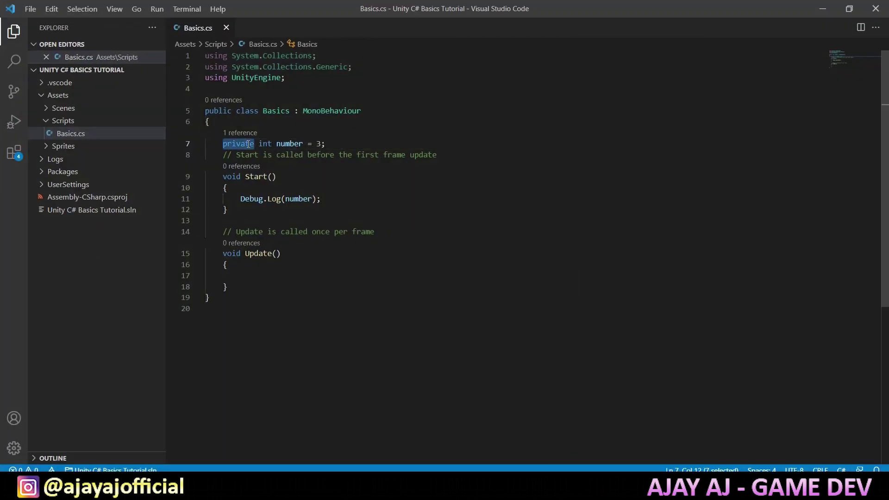
type("publ")
key("Return")
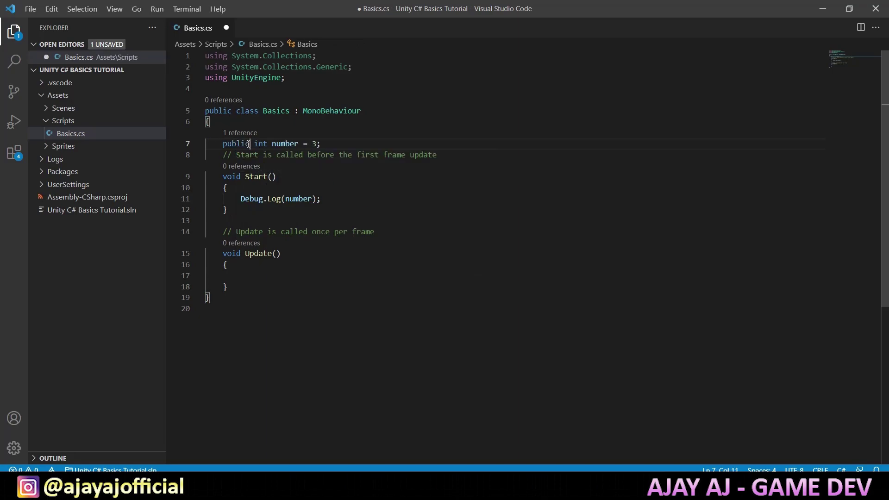
key("ctrl+s")
key("alt+Tab")
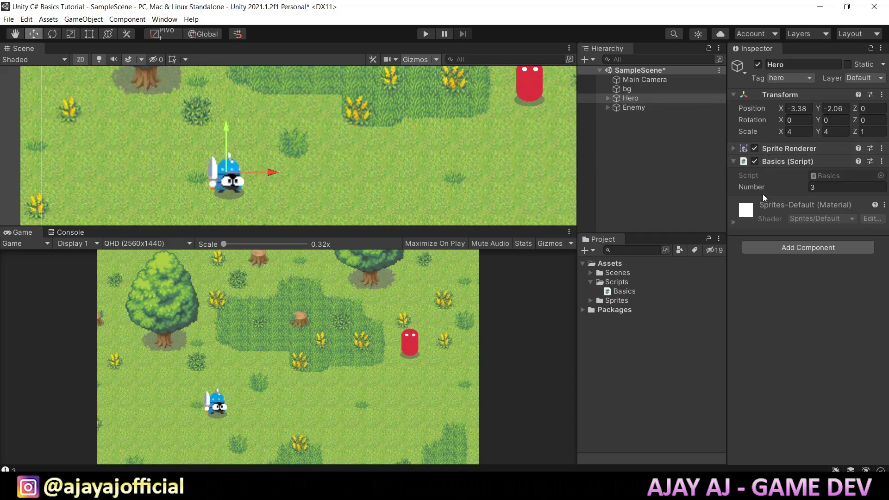
Set Hero's Basics Number to 8, play to confirm 8 is logged, then stop
left_click(823, 187)
type("8")
left_click(426, 34)
left_click(70, 232)
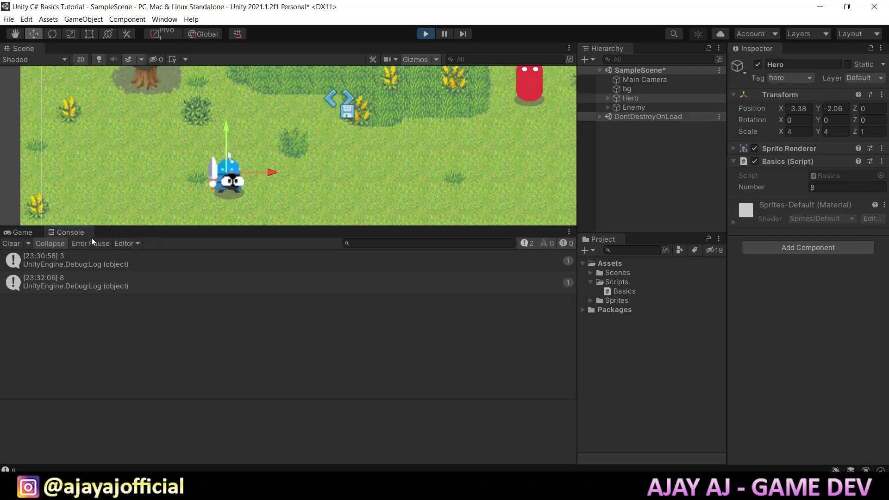
key("ctrl+p")
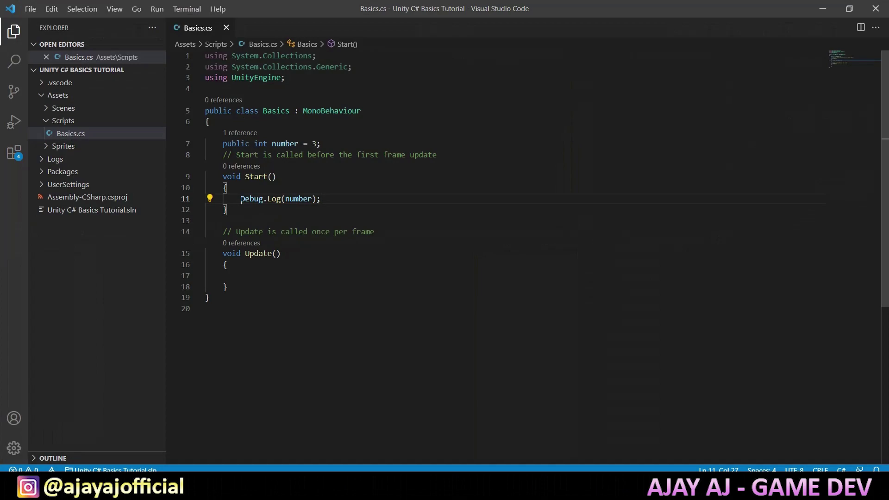
Replace the Debug.Log line in Start with a for loop snippet
left_click_drag(241, 200, 322, 199)
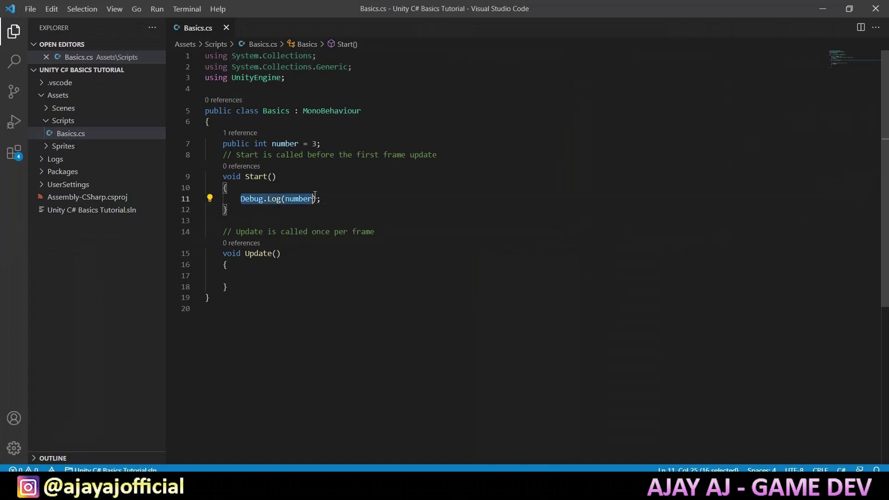
key("BackSpace")
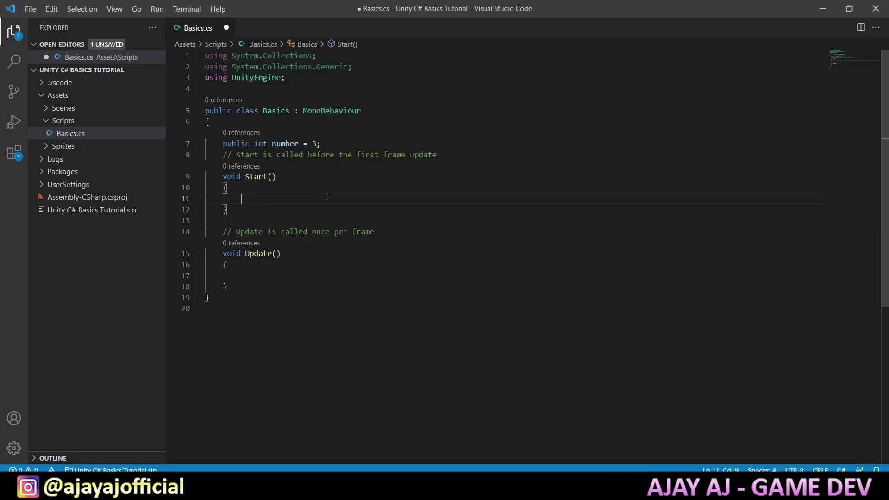
type("for")
key("Down")
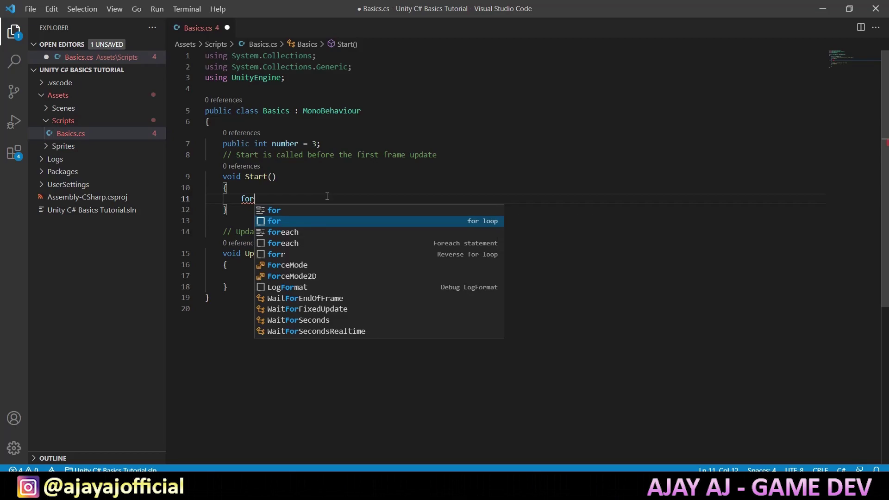
key("Return")
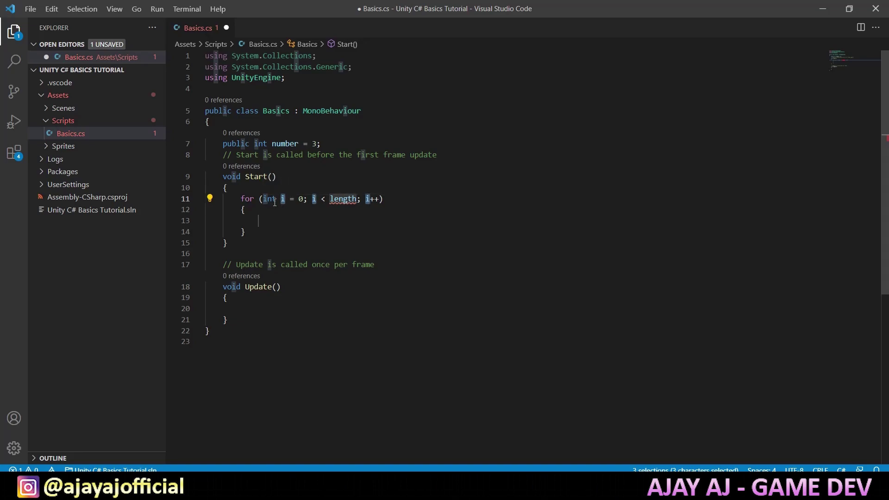
Change the loop condition to i < 3 and place the caret inside the loop body
left_click_drag(307, 202, 268, 202)
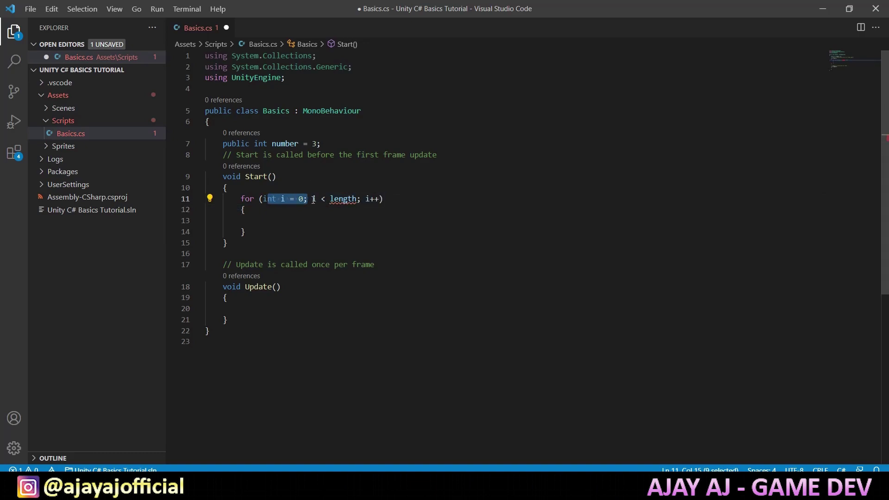
left_click(348, 199)
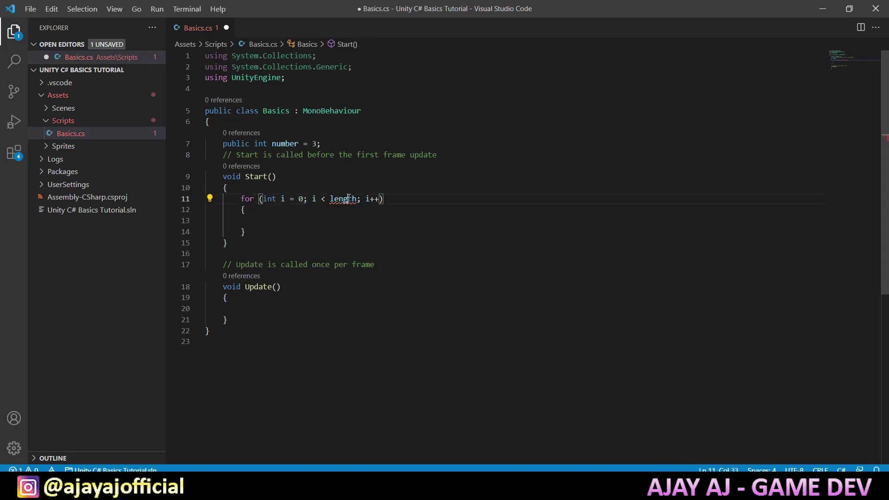
double_click(343, 199)
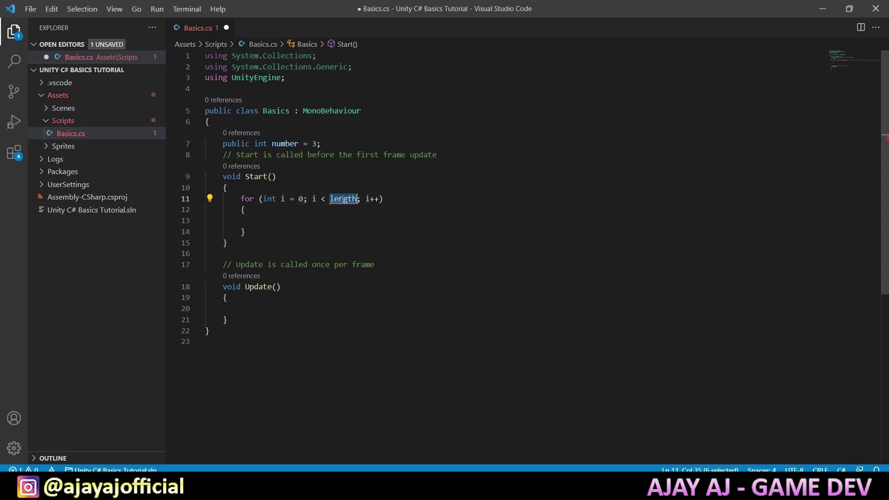
type("3")
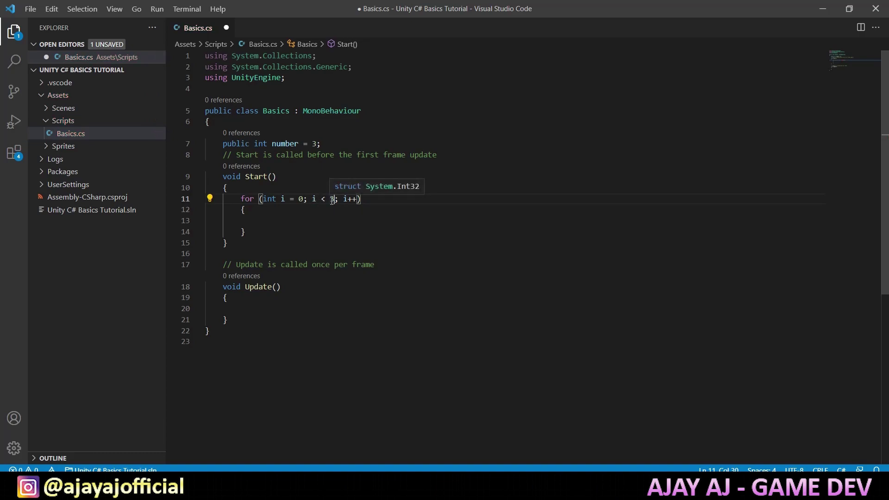
left_click(348, 199)
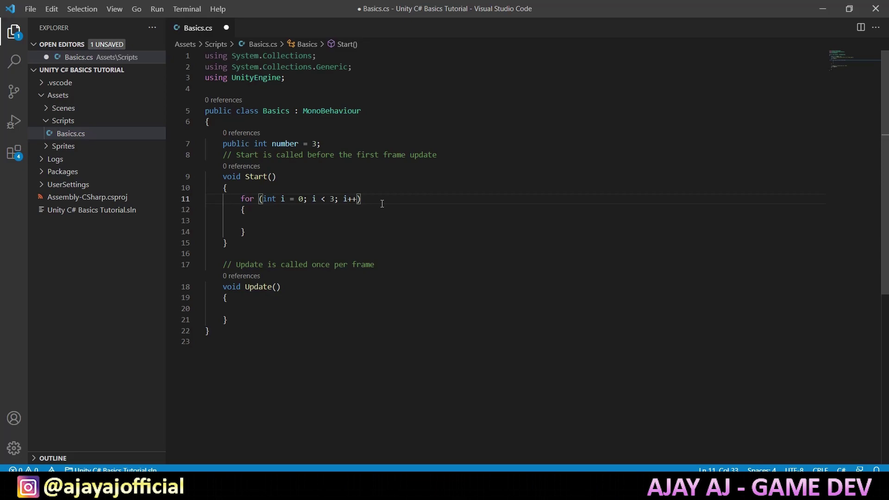
left_click(260, 210)
left_click(272, 220)
Add Debug.Log(i); in the loop body with a '// 0 1 2' comment
type("Debug")
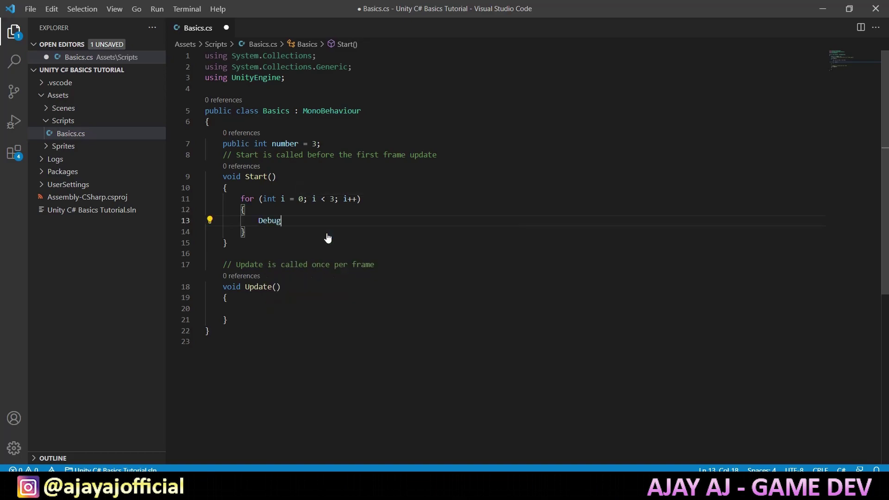
type(".Log(i")
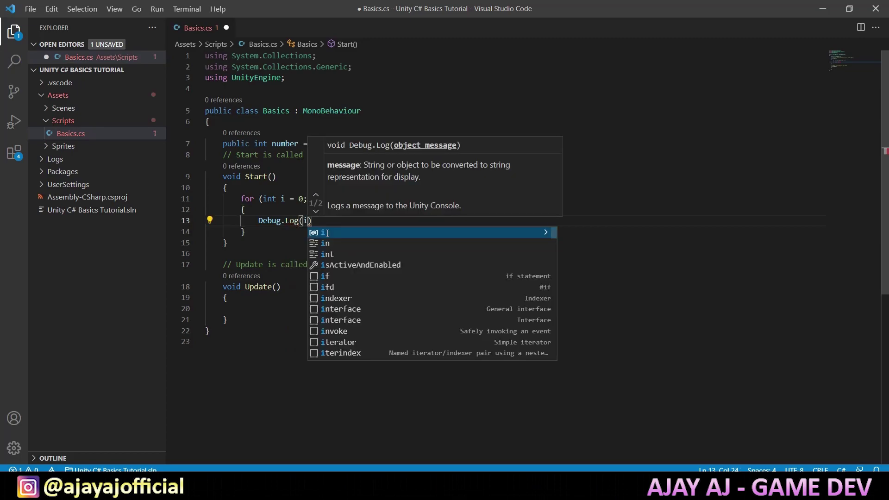
type(");")
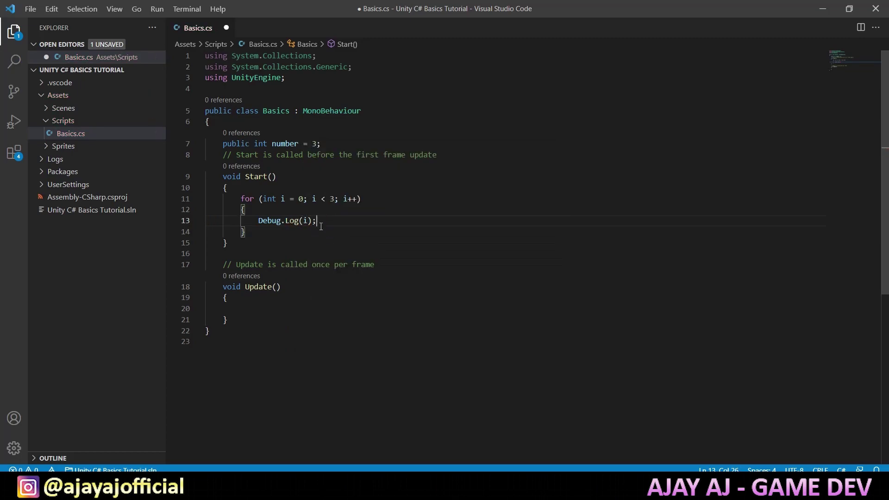
left_click(300, 199)
double_click(300, 199)
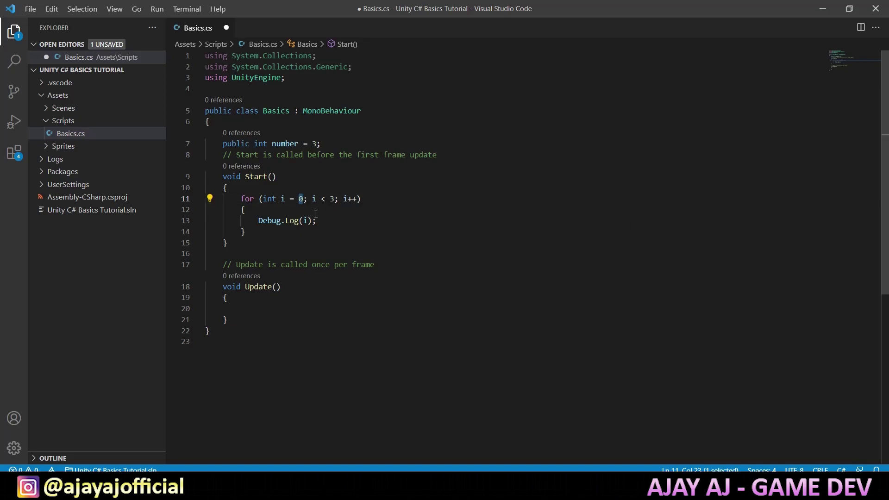
left_click(324, 221)
type("// 0")
left_click_drag(361, 199, 348, 200)
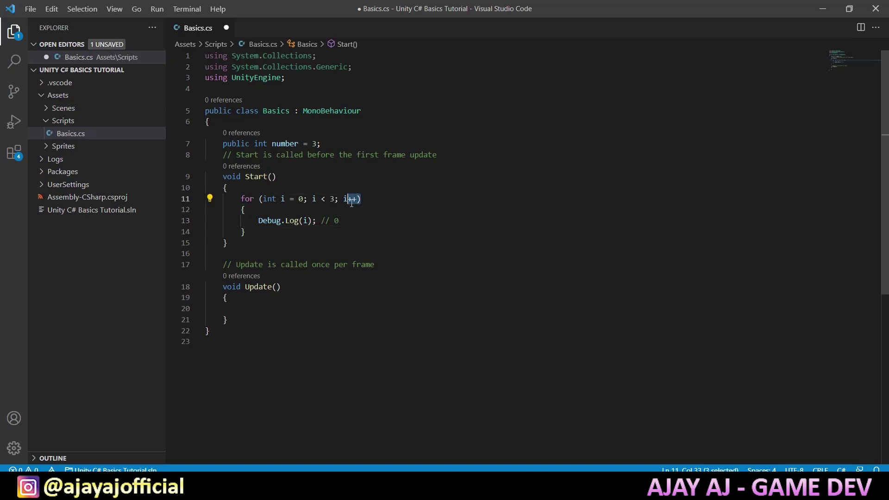
left_click(302, 199)
left_click(348, 224)
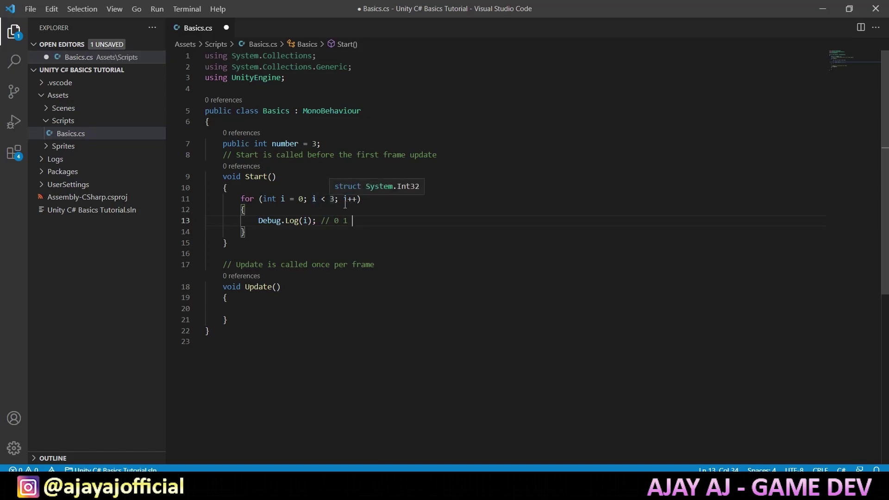
type("2")
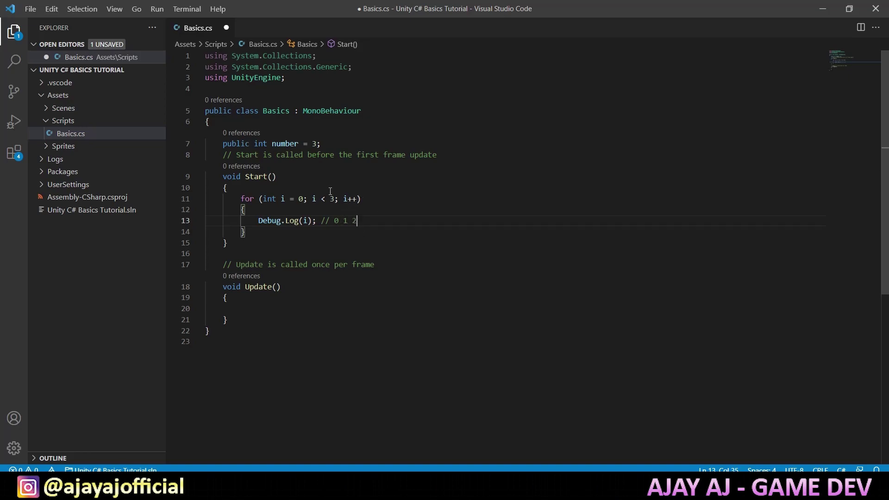
Keep the loop condition as i < 3 and save Basics.cs
left_click(317, 200)
key("BackSpace")
type("3")
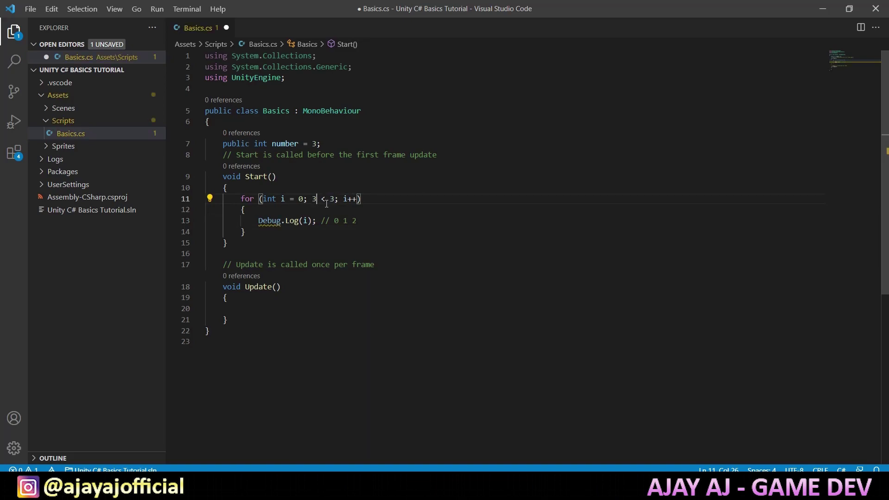
key("BackSpace")
type("i")
key("Escape")
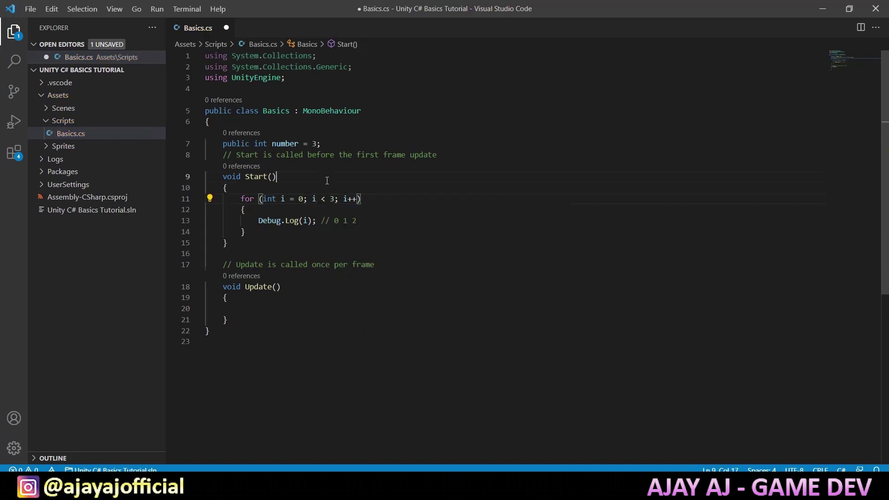
key("Up")
key("Up")
key("ctrl+s")
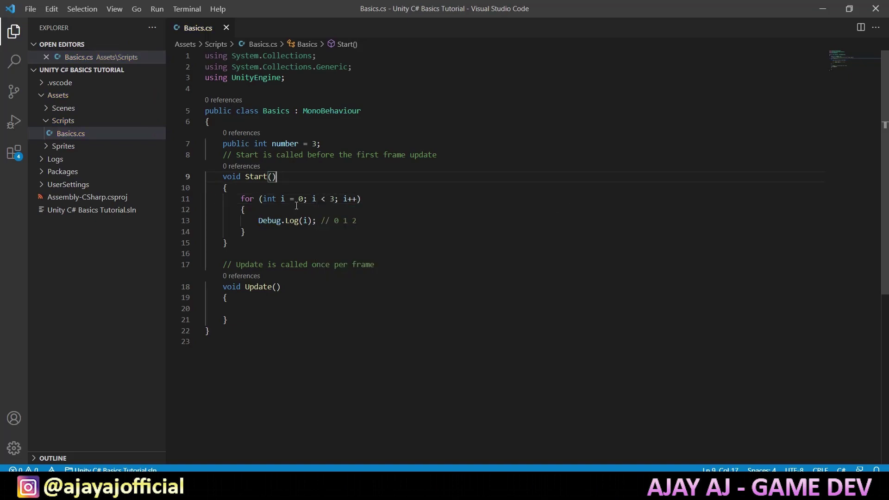
key("alt+Tab")
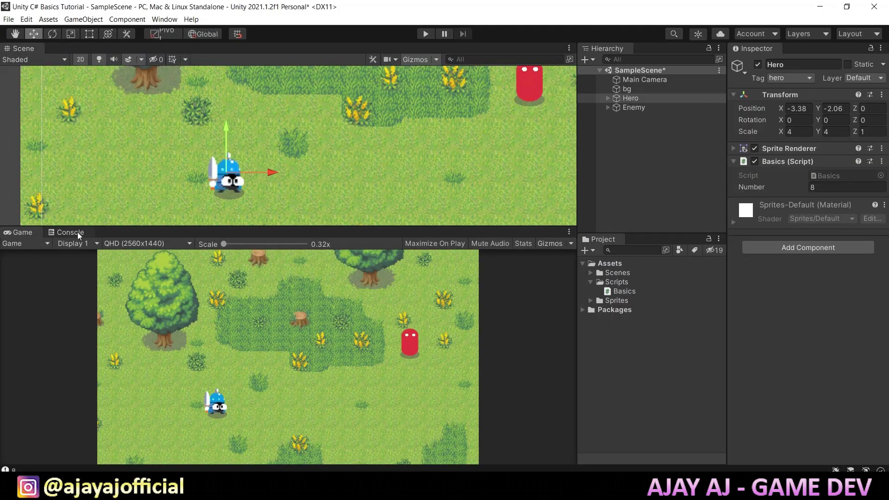
Clear the old messages from the Console
left_click(77, 232)
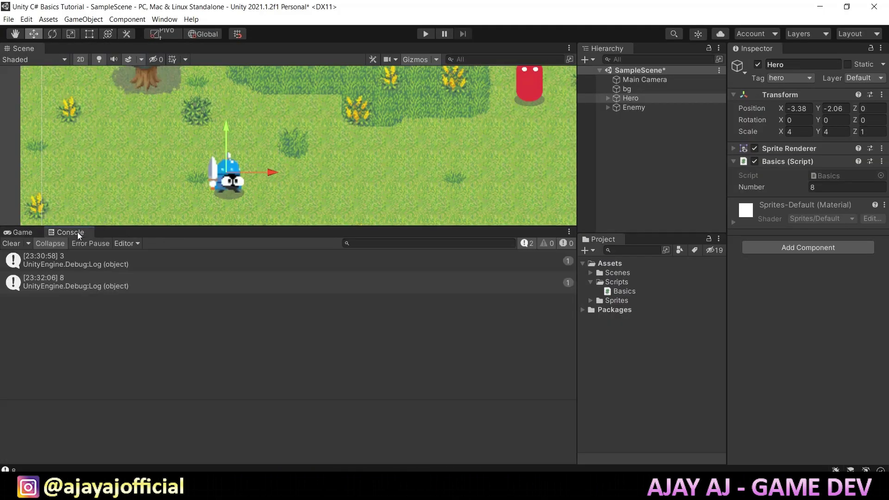
left_click(12, 244)
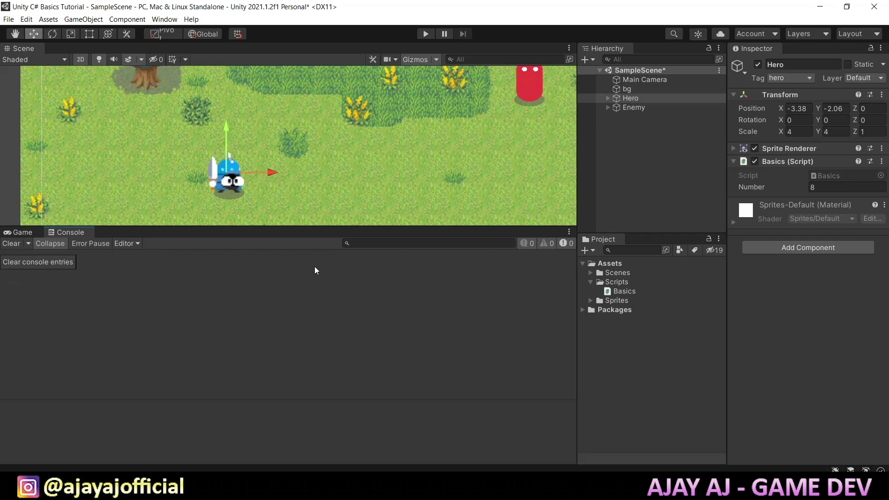
left_click(24, 232)
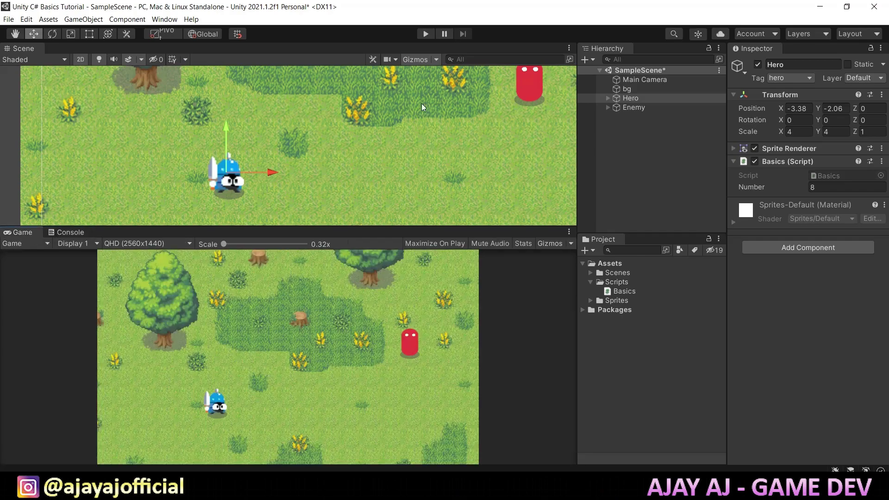
Run the game, check Console entries 0, 1 and 2, then stop play mode
left_click(426, 34)
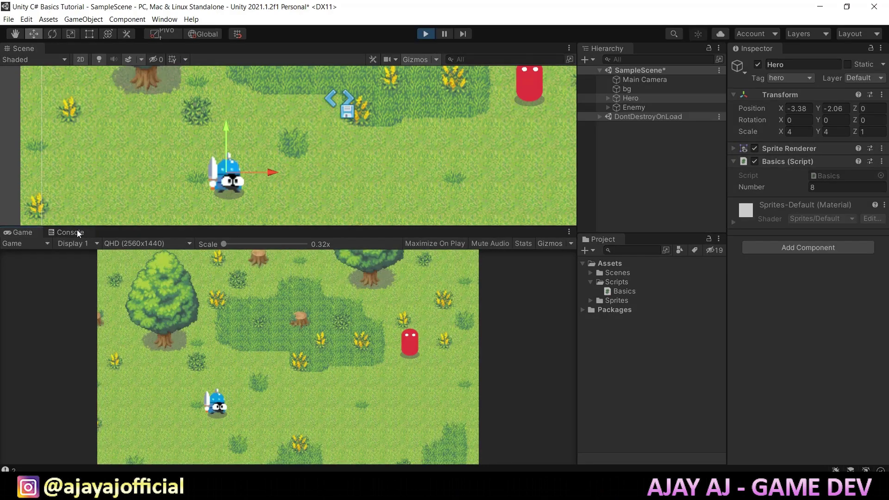
left_click(70, 232)
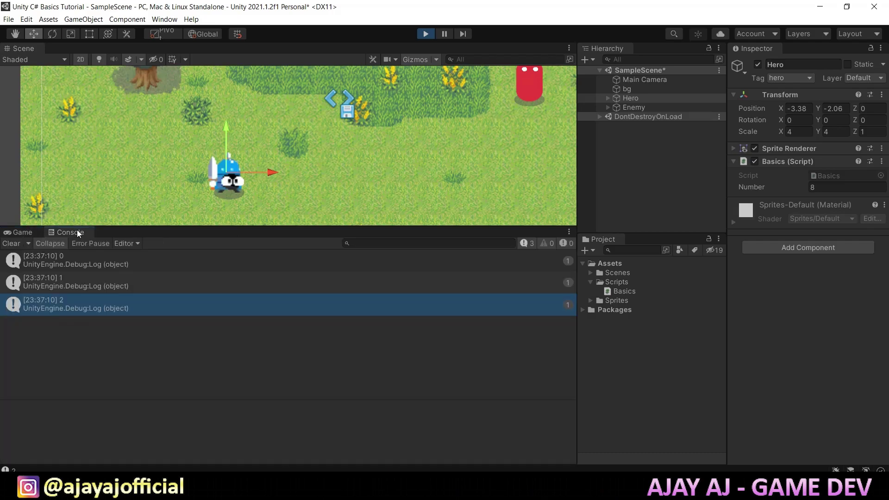
left_click(102, 262)
left_click(109, 282)
left_click(120, 306)
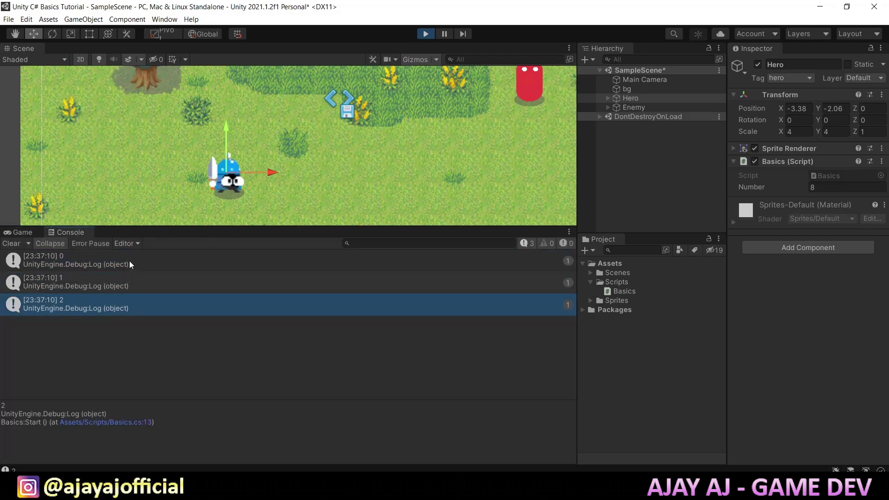
left_click(22, 232)
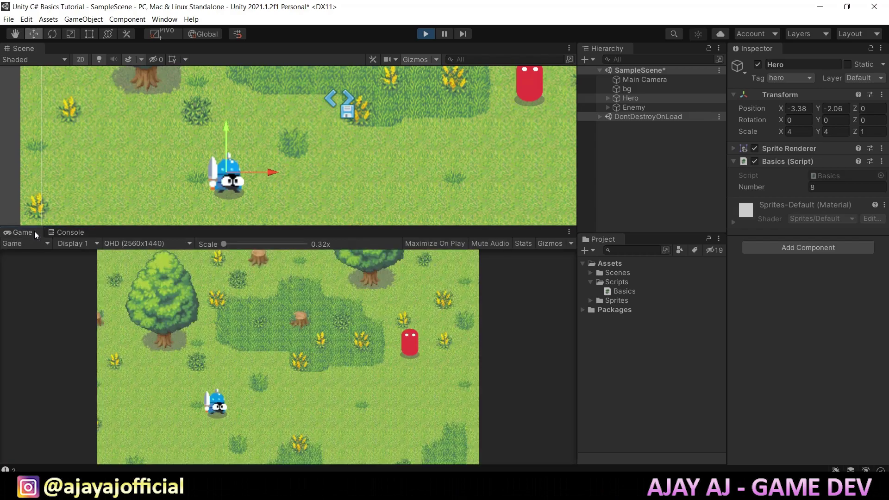
left_click(426, 33)
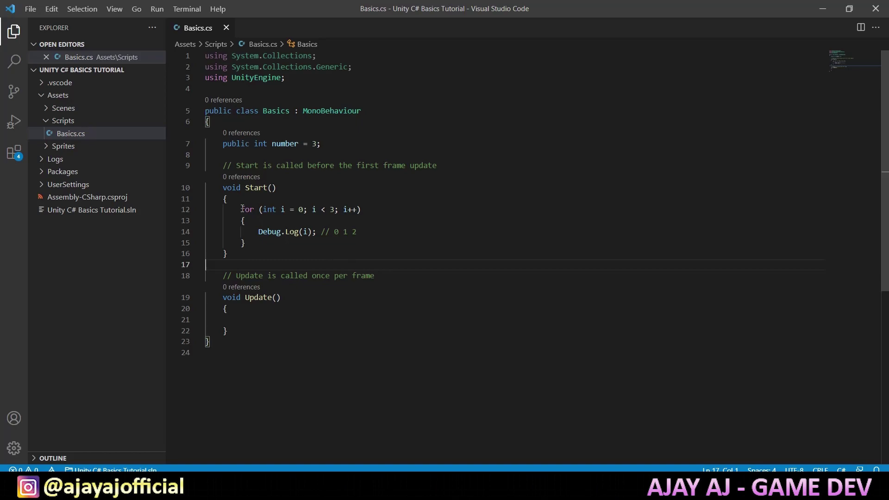
Replace the for loop in Start() with an if (number < 10) block logging "lesser than 10"
left_click(245, 242)
left_click_drag(240, 210, 267, 244)
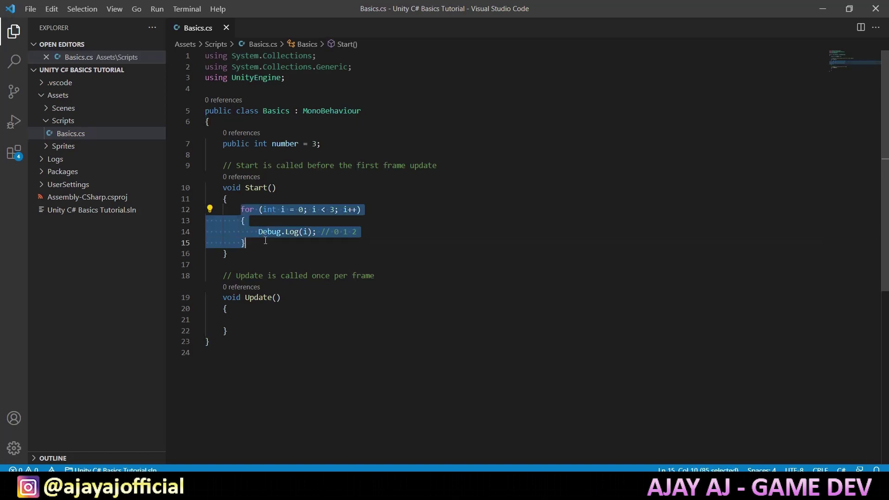
key("BackSpace")
type("if")
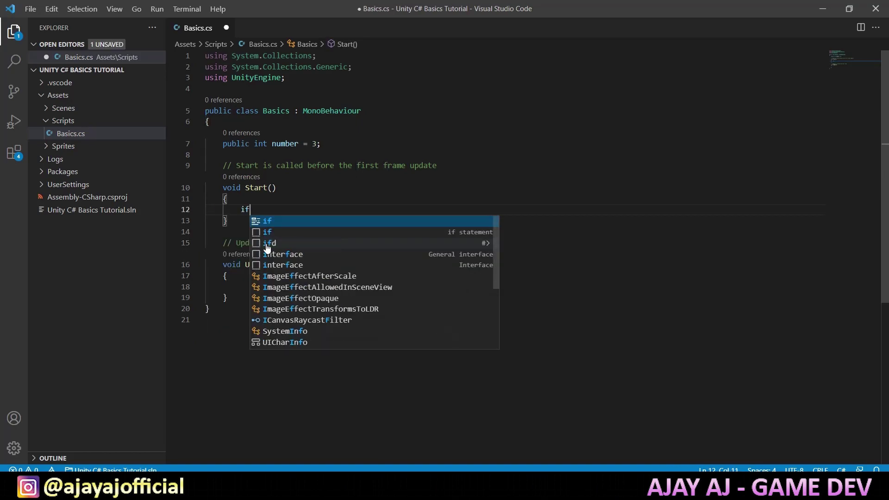
key("Tab")
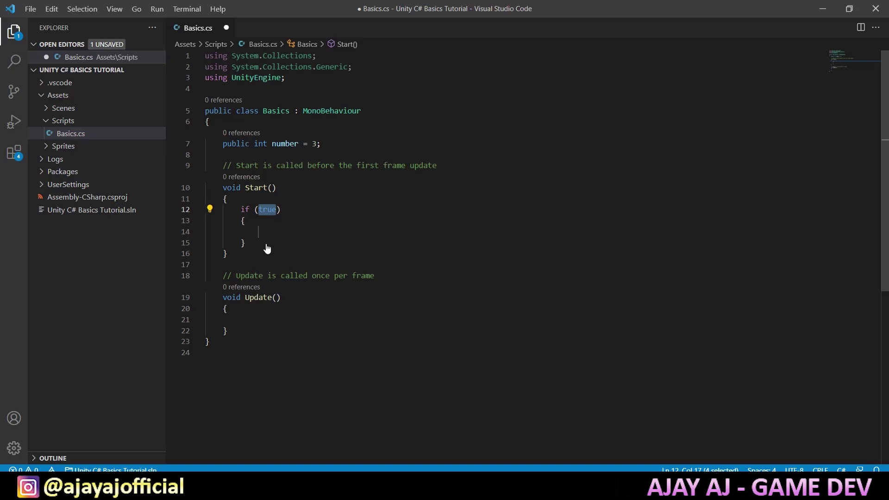
type("number <")
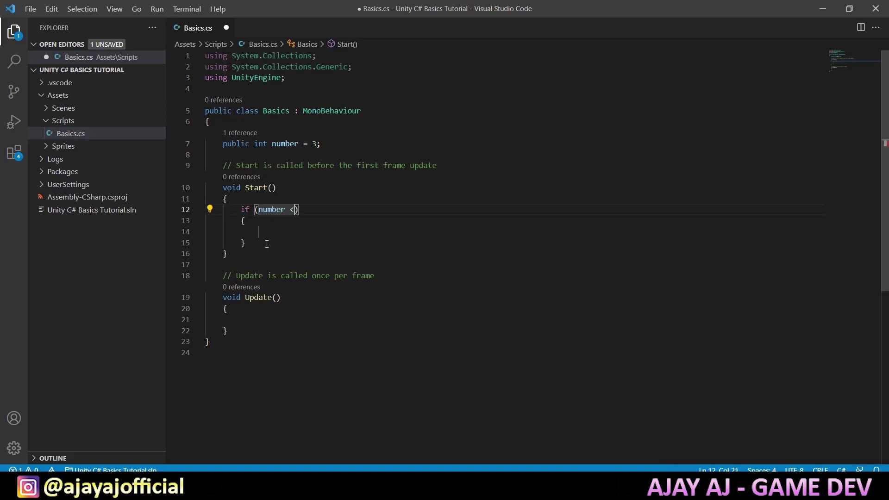
type(" 10")
left_click(296, 232)
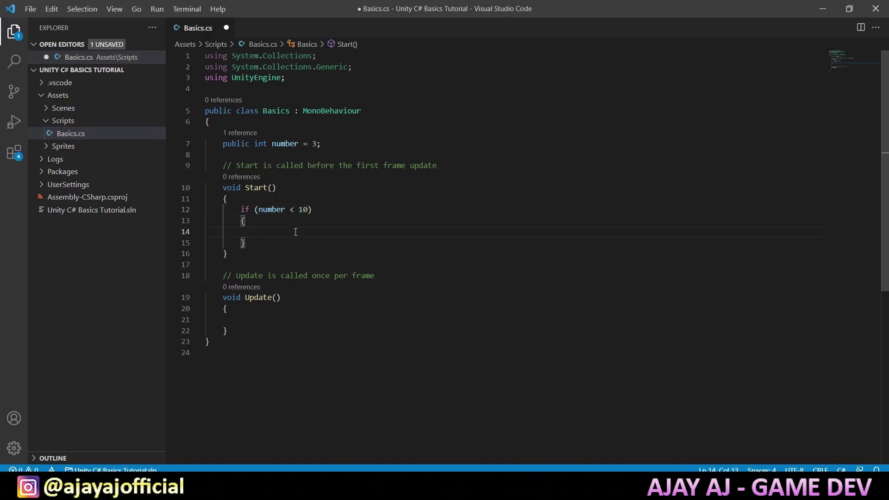
type("Debug.Log(\"less")
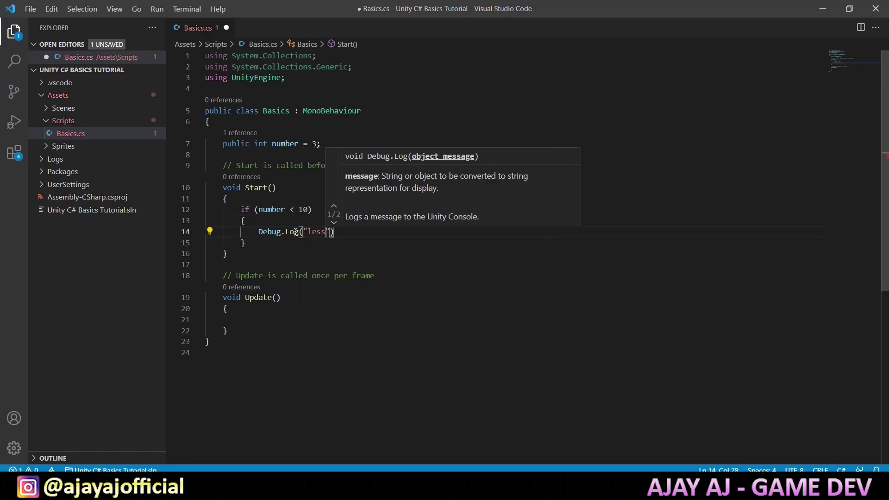
type("er than 10\"")
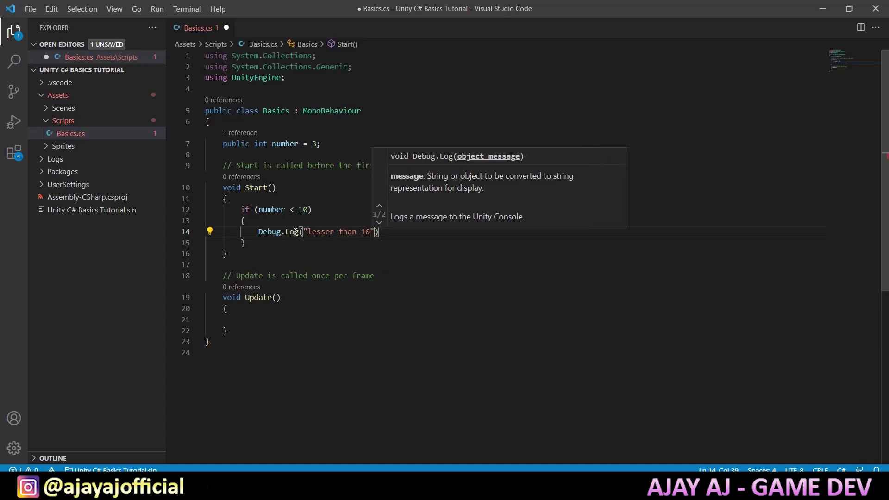
type(");")
Add an else block that logs "not lesser than 10"
left_click(301, 245)
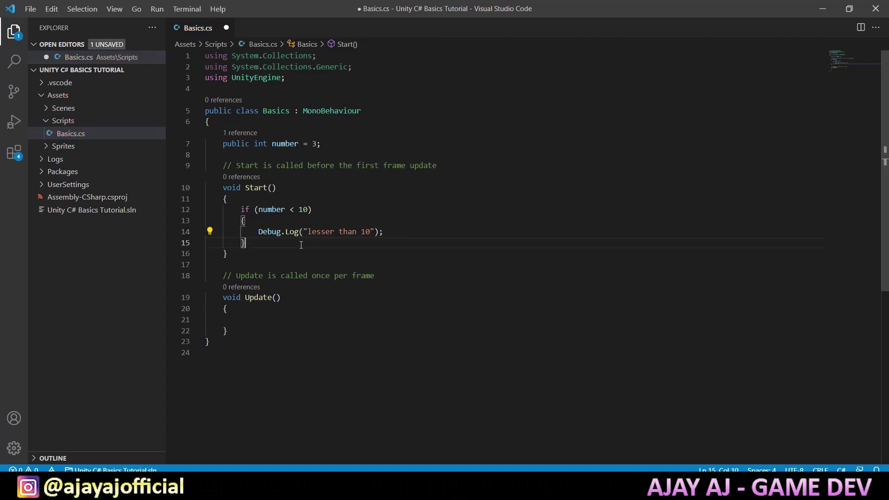
key("Return")
type("els")
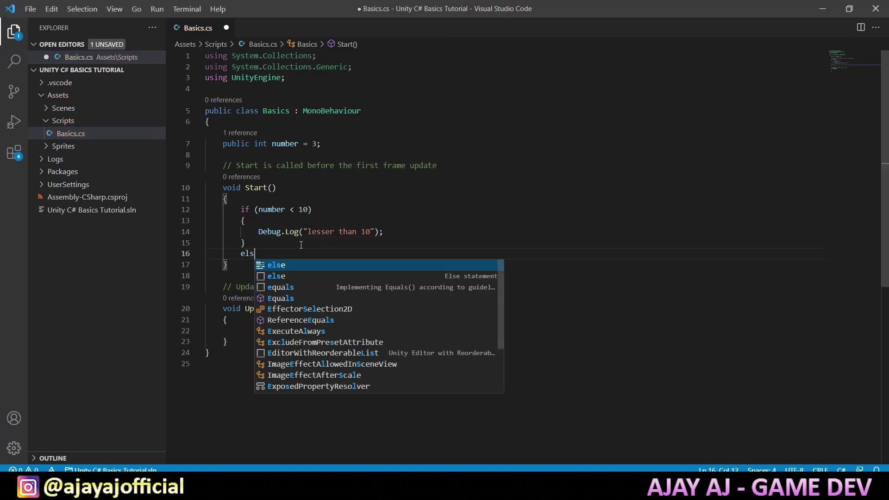
key("Tab")
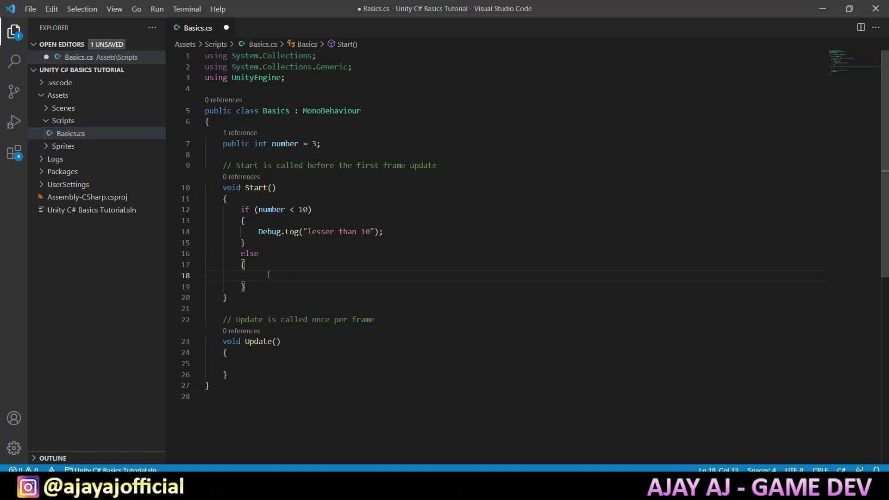
type("De")
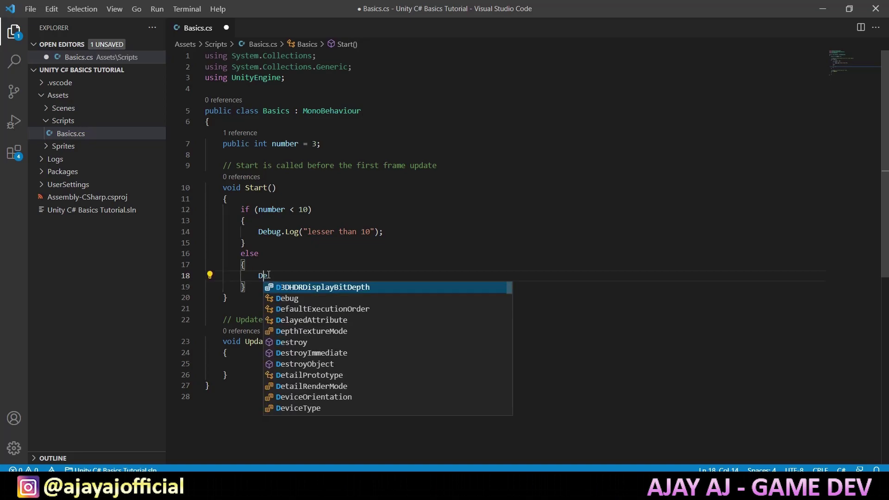
type("bug.Log(\"not ")
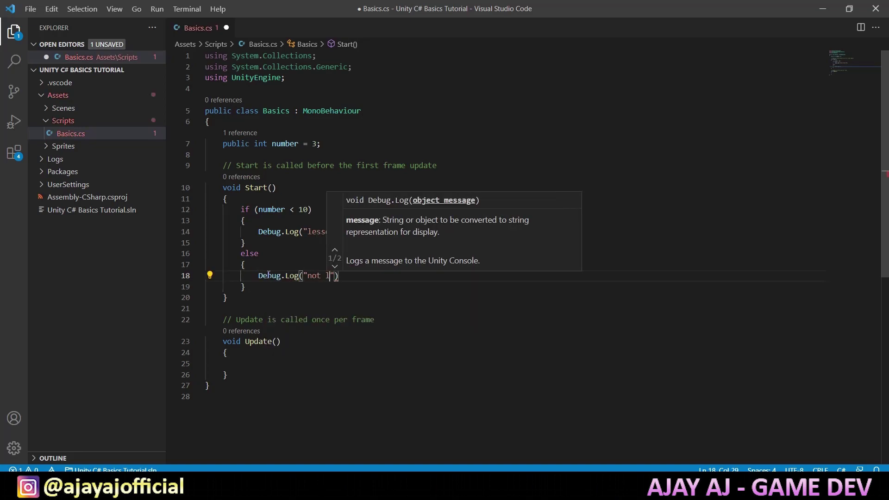
type("lesser than 10")
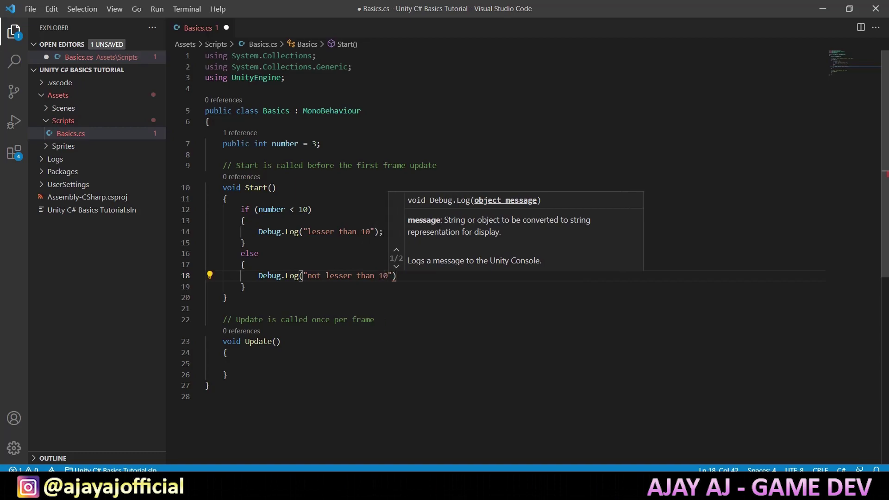
type("\");")
Save Basics.cs, then run the game in Unity with Number at 8 and check the Console output
key("ctrl+s")
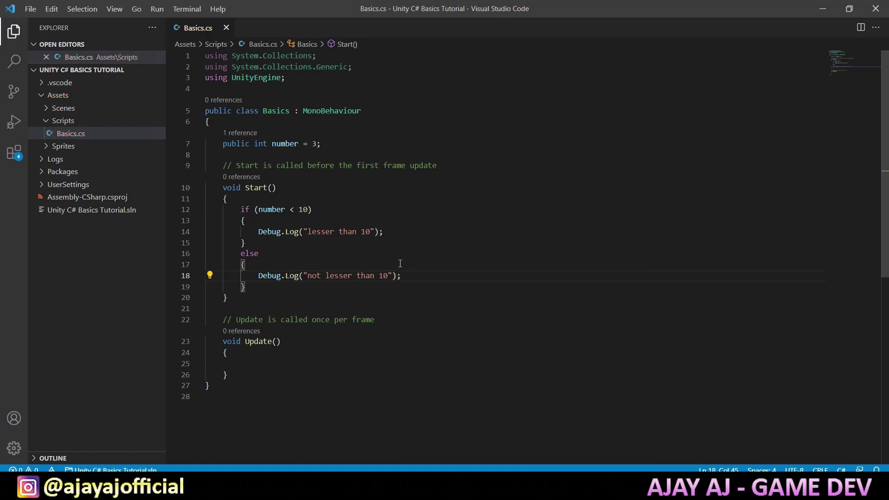
key("alt+Tab")
key("alt+Tab")
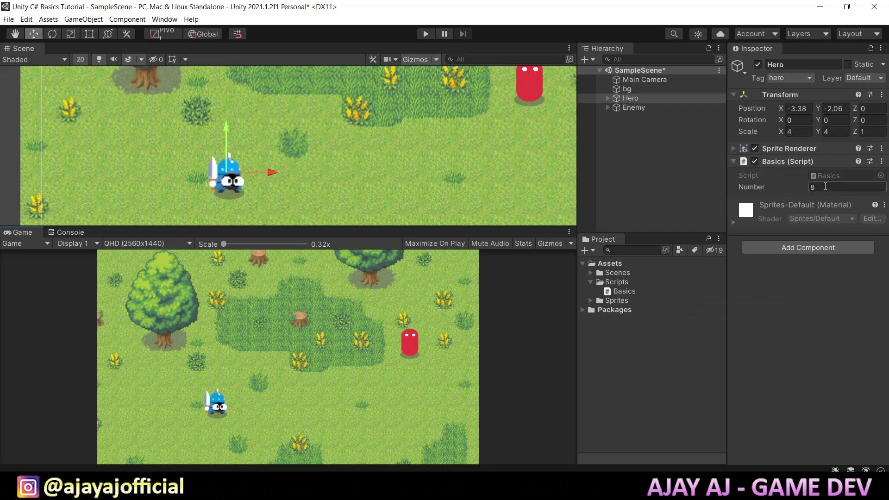
left_click(429, 36)
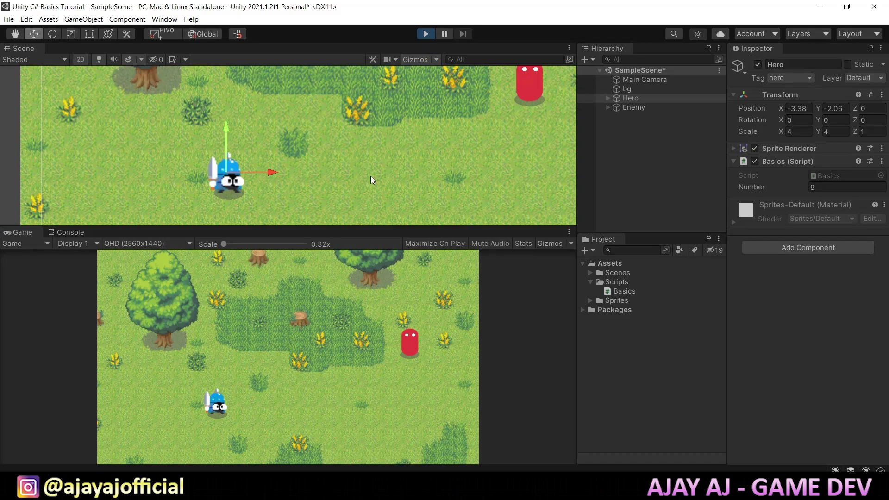
left_click(65, 233)
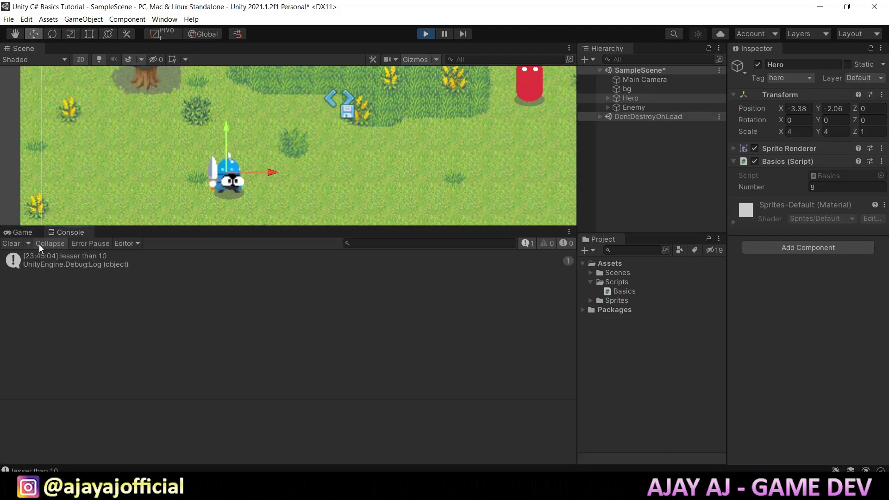
left_click(16, 234)
left_click(427, 33)
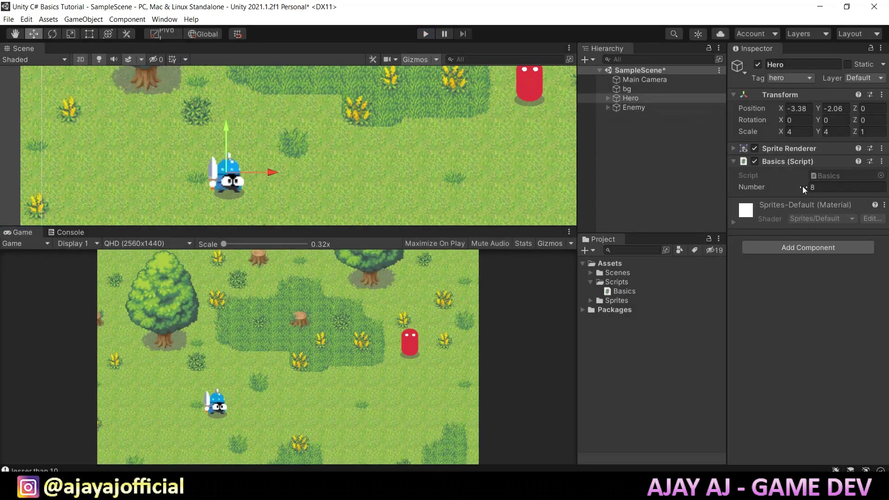
Set the Hero's Number to 12 and rerun to see "not lesser than 10" logged
left_click(818, 187)
type("12")
left_click(426, 34)
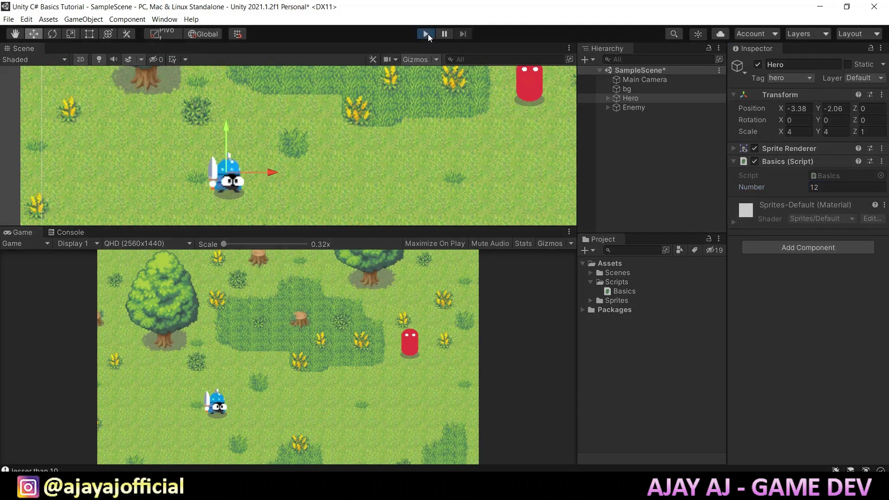
left_click(55, 232)
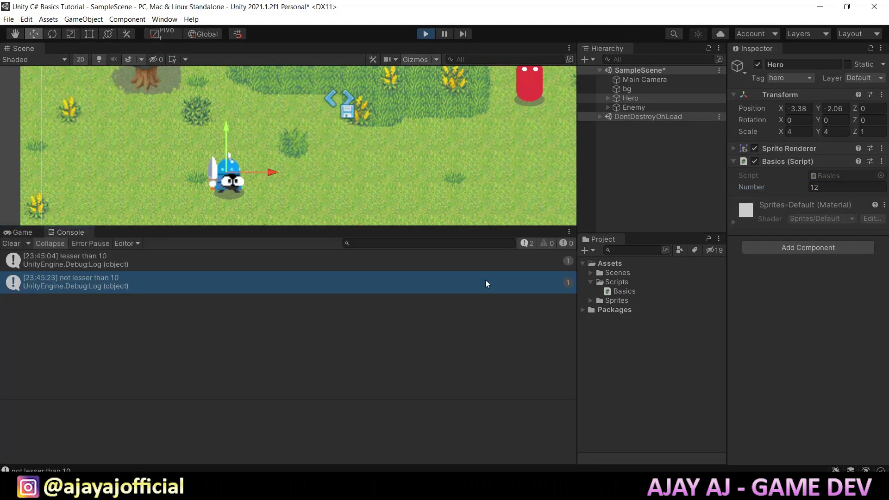
left_click(427, 35)
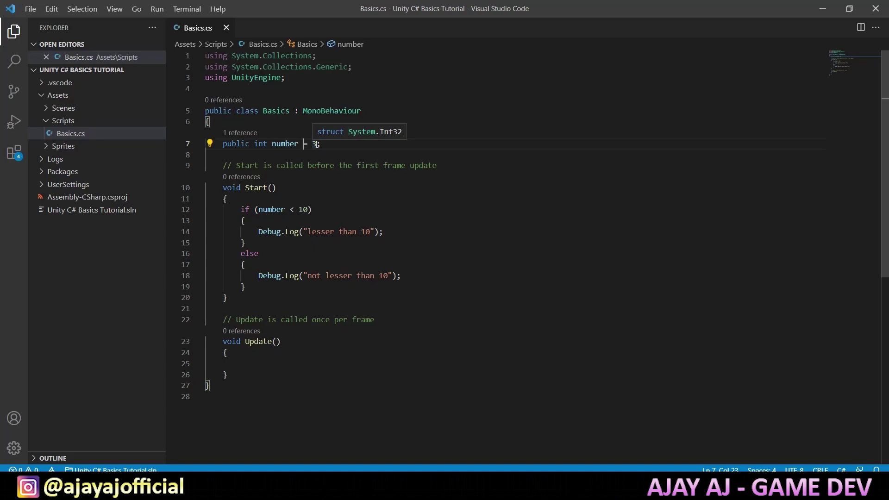
Change the number field declaration to an int[] array with no initial value
double_click(268, 143)
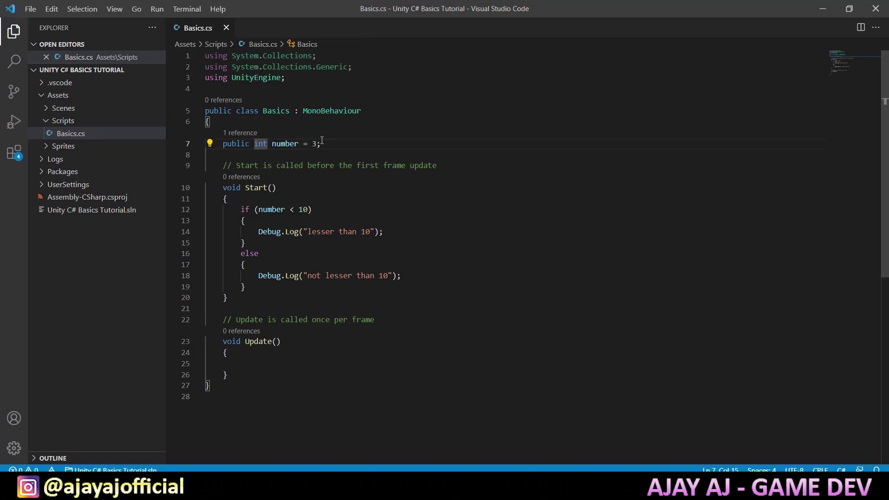
left_click(300, 144)
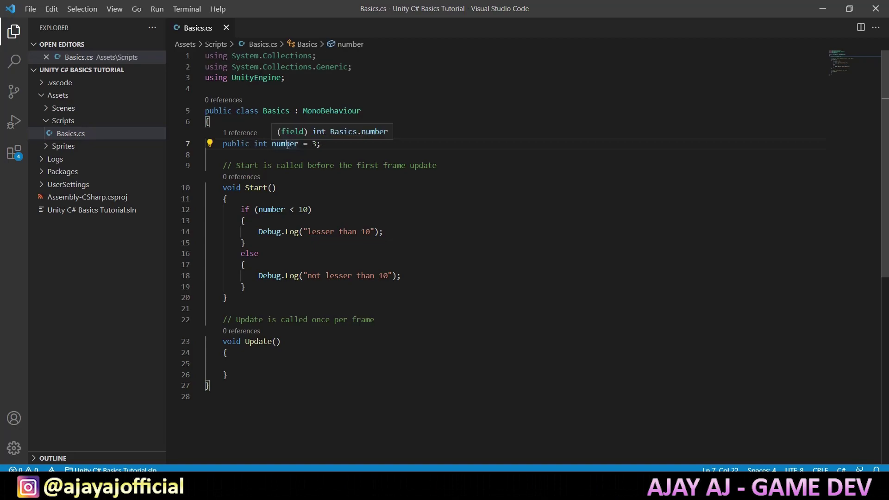
double_click(260, 143)
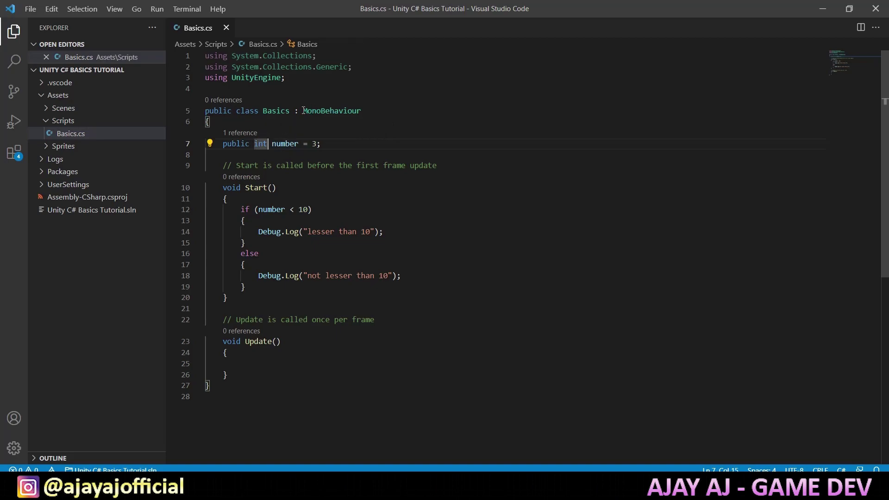
type("[")
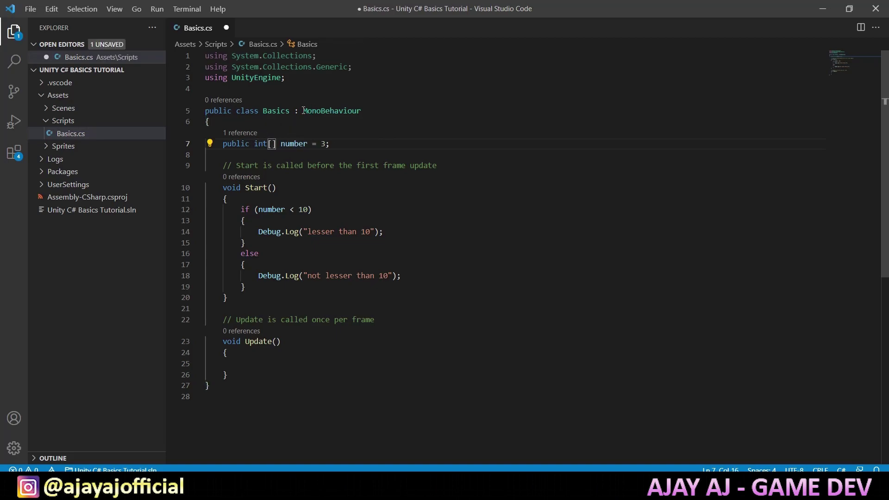
left_click_drag(312, 144, 326, 144)
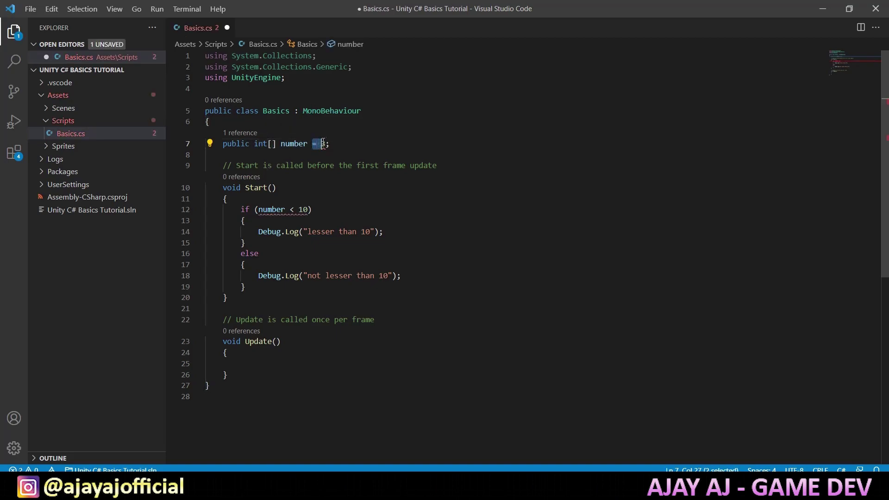
key("BackSpace")
key("BackSpace")
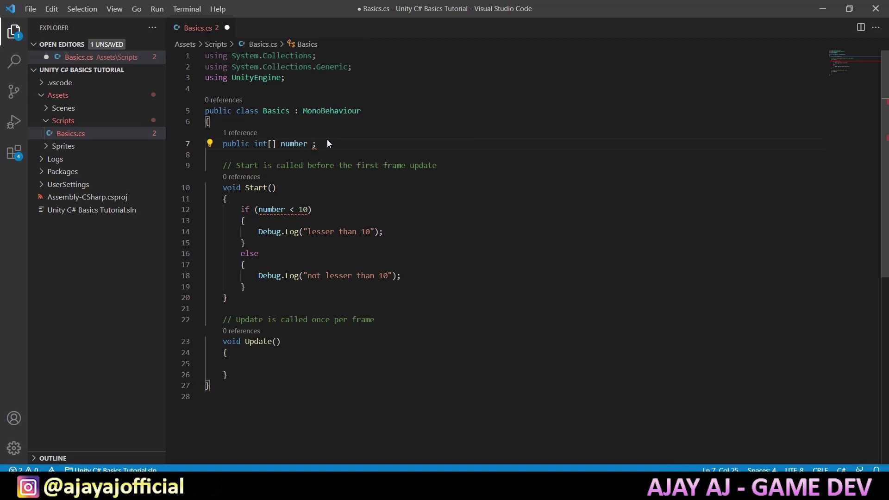
left_click_drag(313, 144, 222, 144)
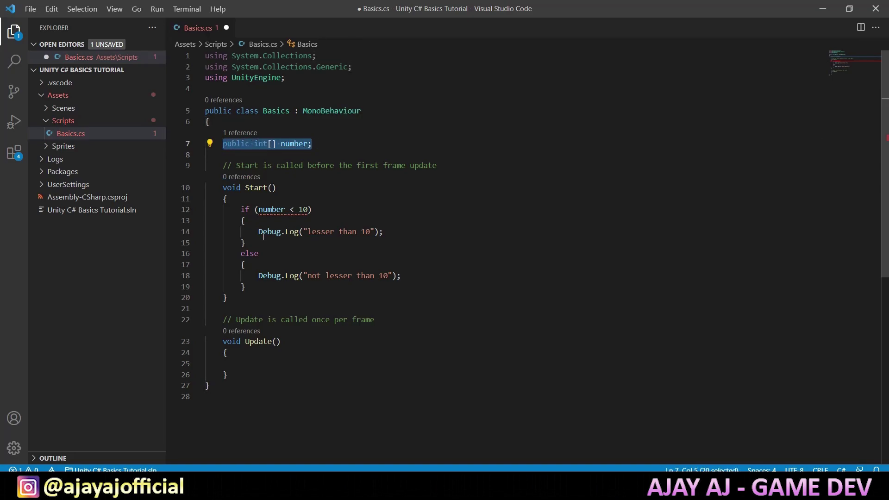
Delete the if/else block from Start() and save Basics.cs
left_click_drag(238, 211, 282, 282)
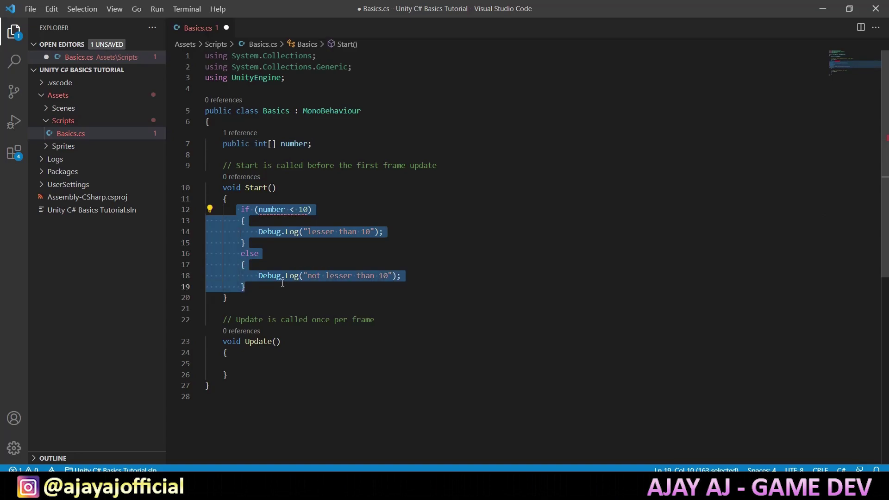
key("BackSpace")
key("ctrl+s")
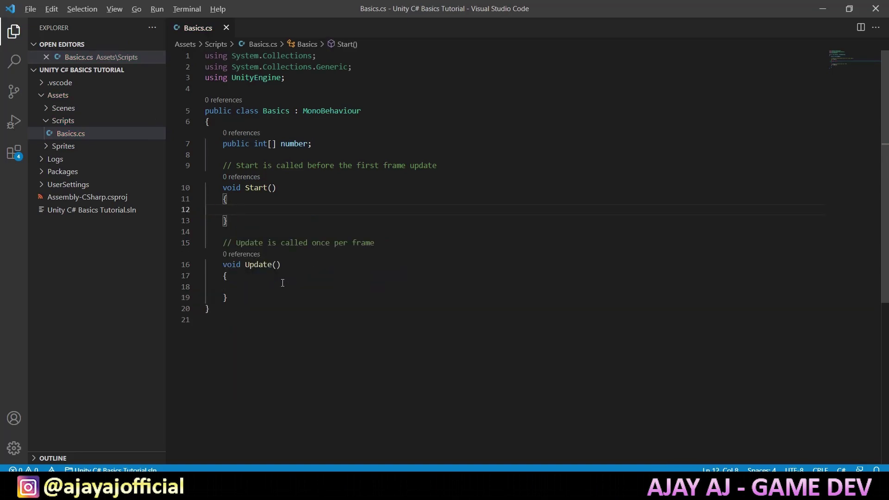
key("alt+Tab")
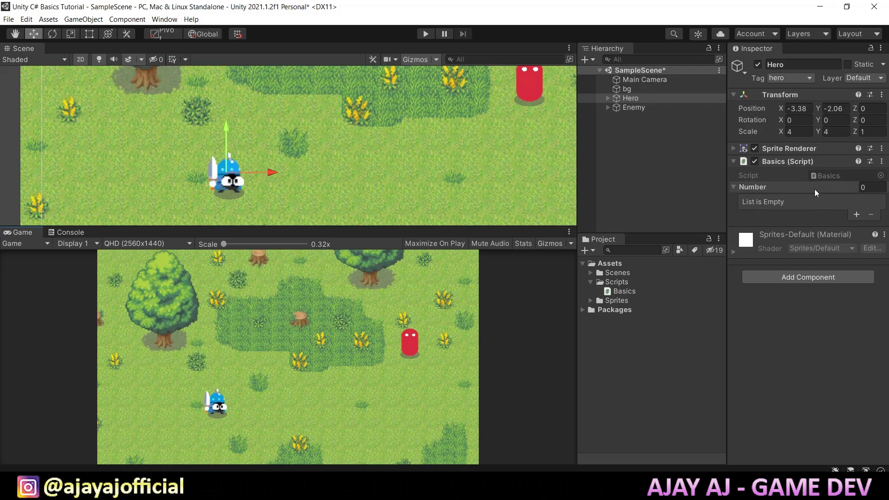
Set the Hero's Number array size to 3 with Element 0, 1, 2 holding 4, 2 and 5
left_click(866, 187)
type("3")
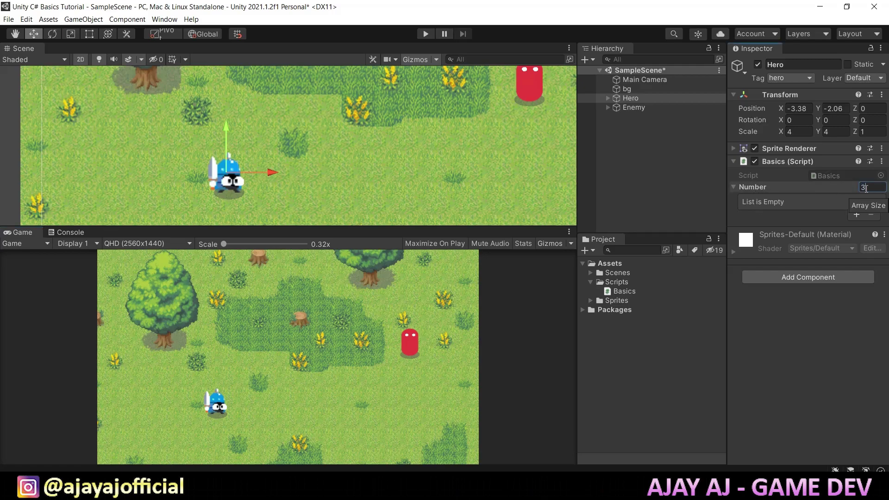
key("Return")
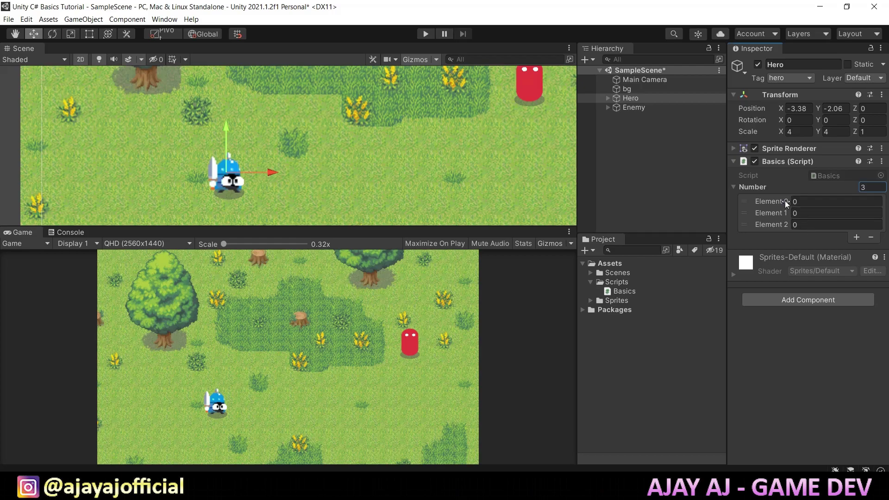
left_click(808, 202)
type("4")
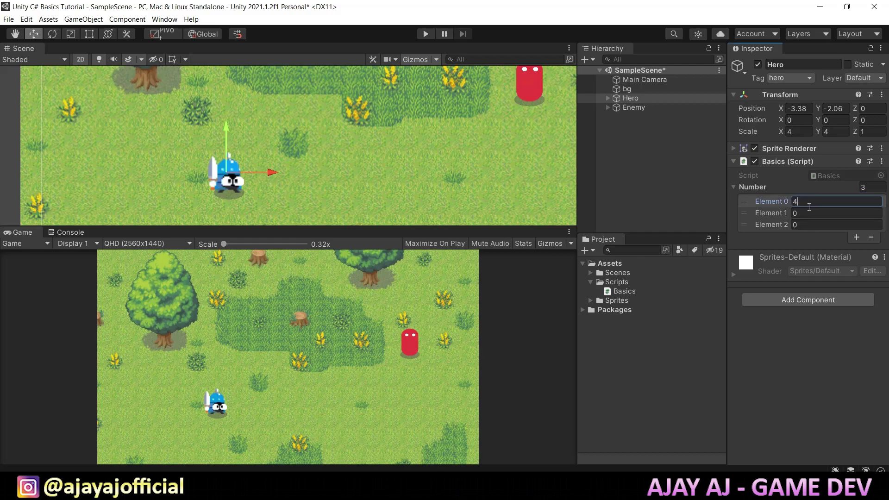
left_click(808, 213)
type("2")
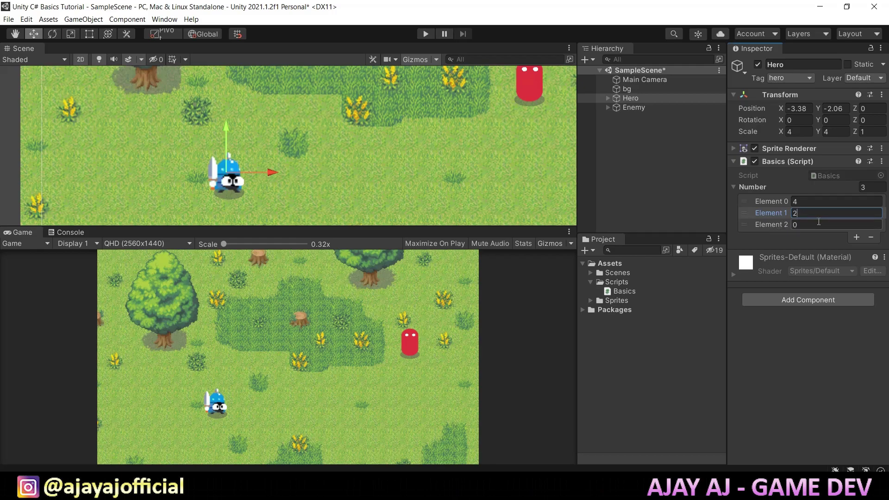
left_click(812, 226)
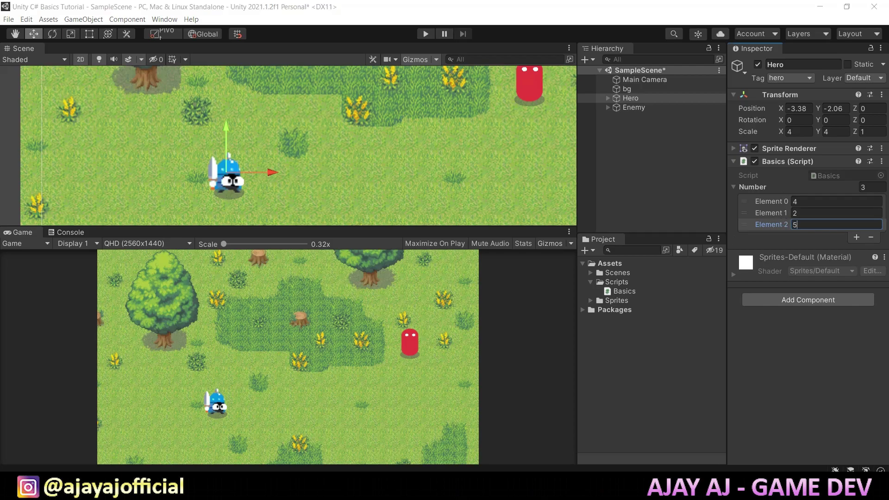
key("alt+Tab")
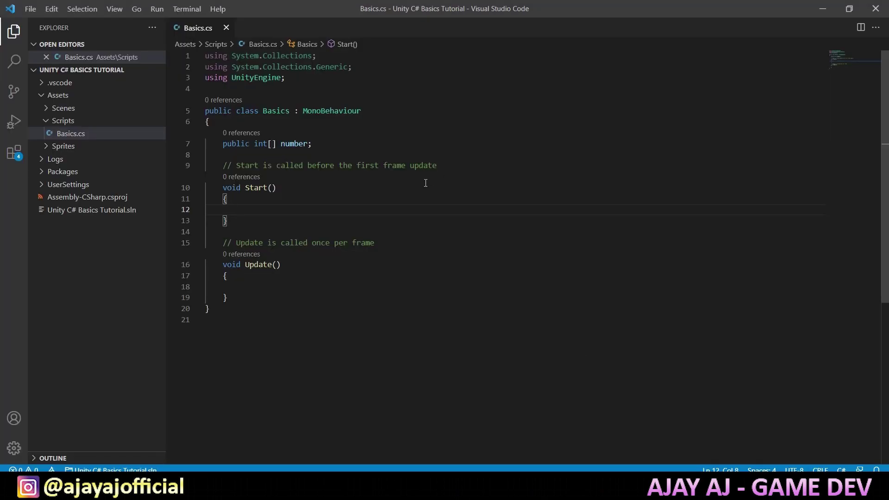
Insert a for loop in Start() running i from 0 to number.Length
type("fo")
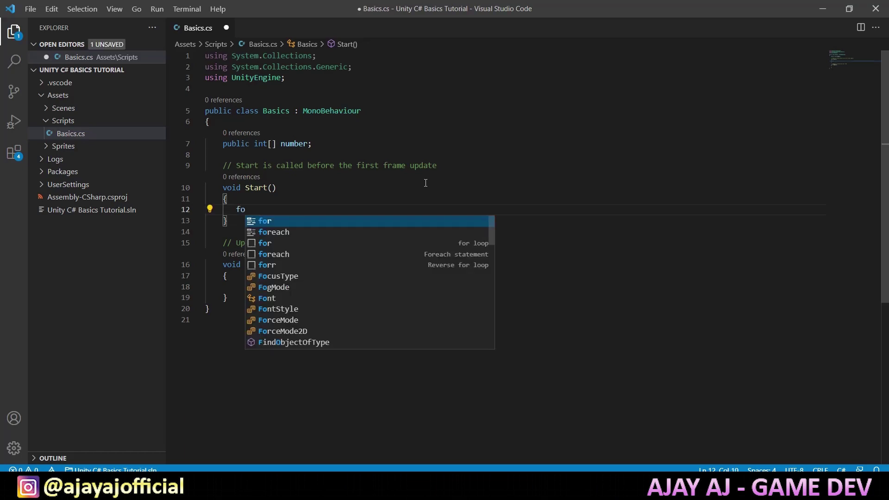
key("Down")
key("Down")
key("Return")
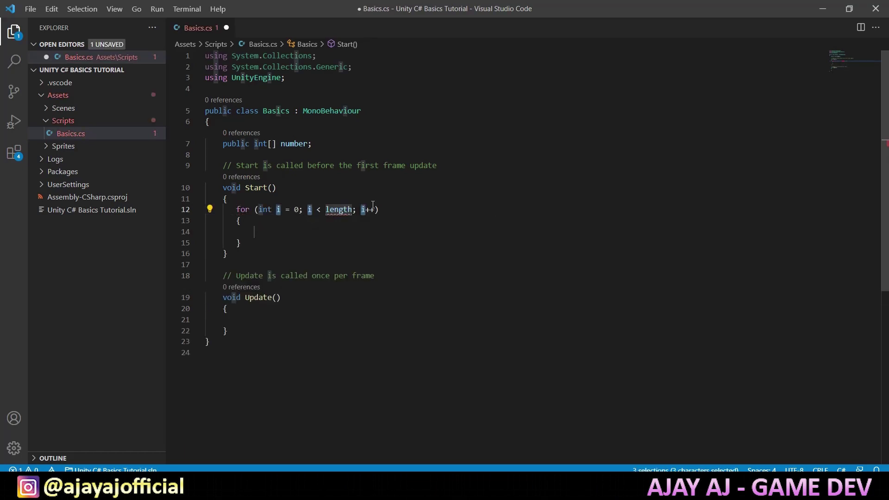
double_click(336, 209)
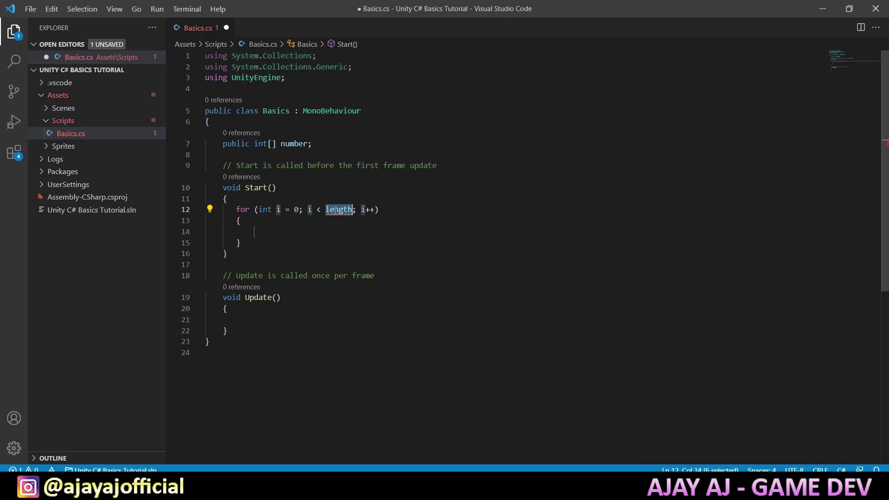
type("number")
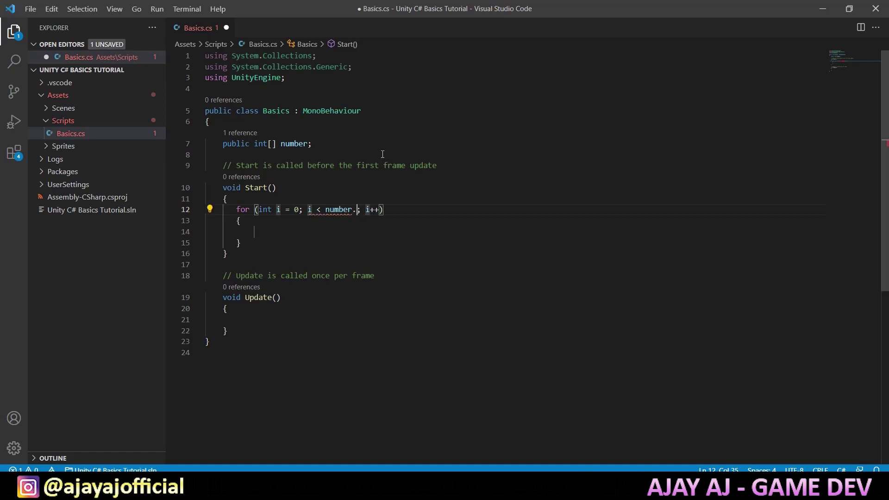
type(".Leng")
key("Tab")
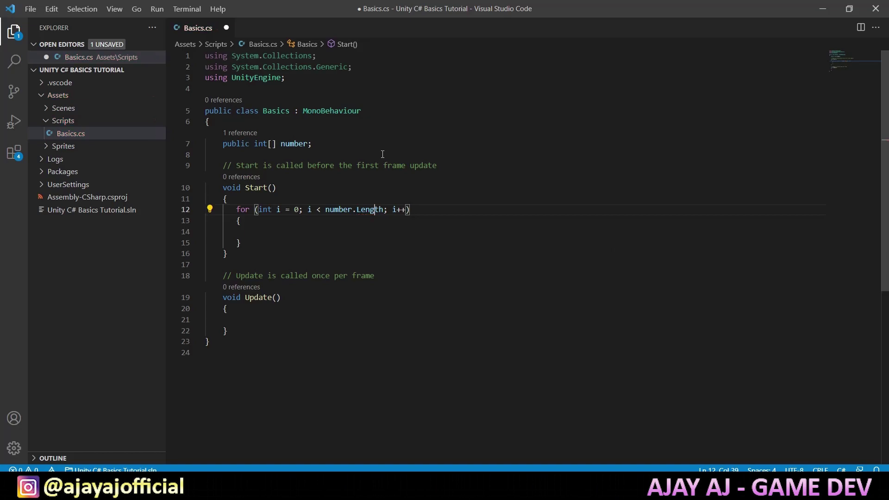
mouse_move(360, 210)
Log number[i] inside the loop body with Debug.Log and save Basics.cs
left_click(335, 231)
type("De")
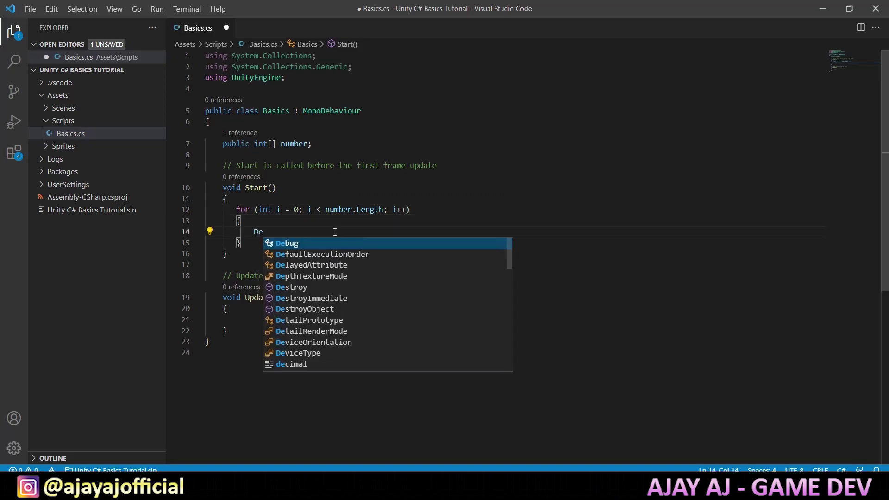
type("bug.Log(")
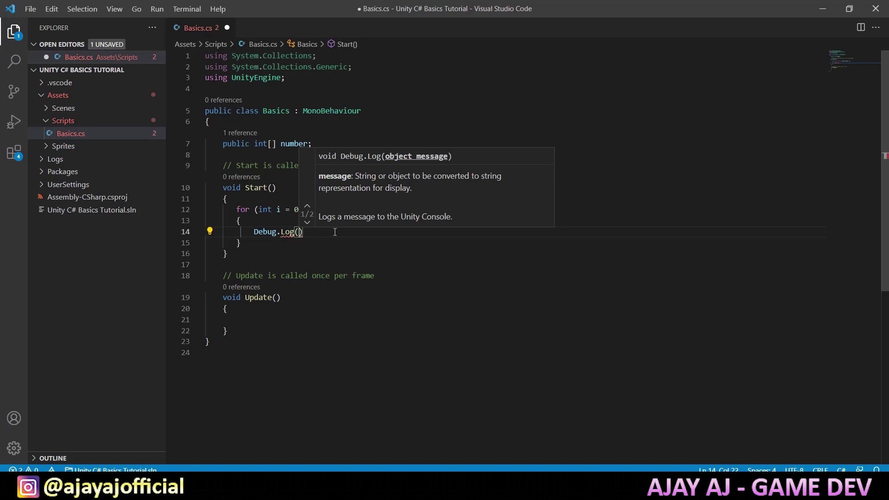
type("num")
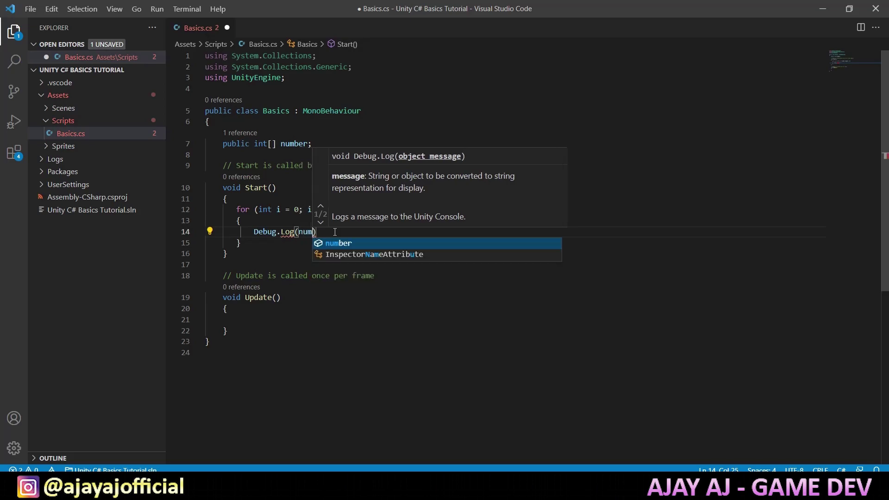
type("ber[")
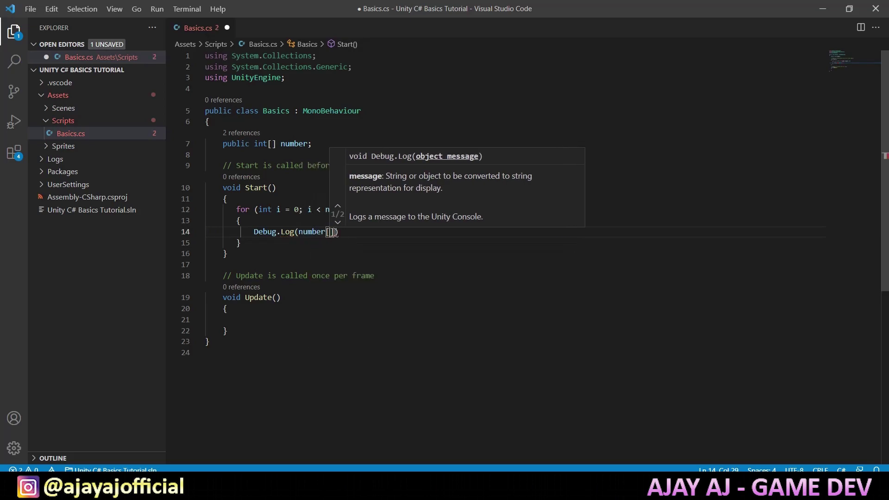
type("i]);")
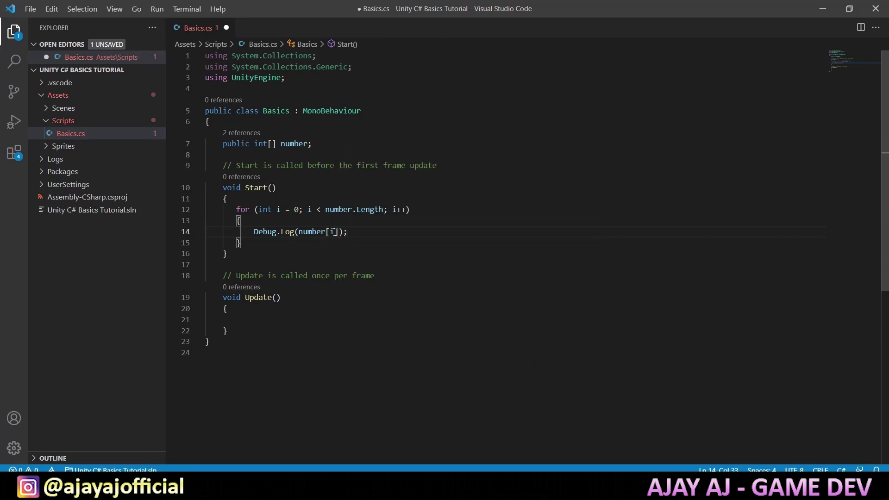
double_click(311, 231)
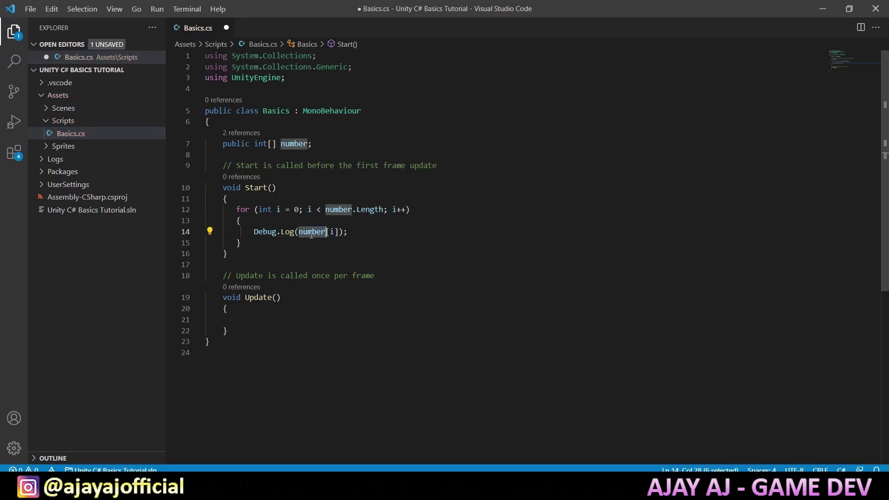
left_click(333, 232)
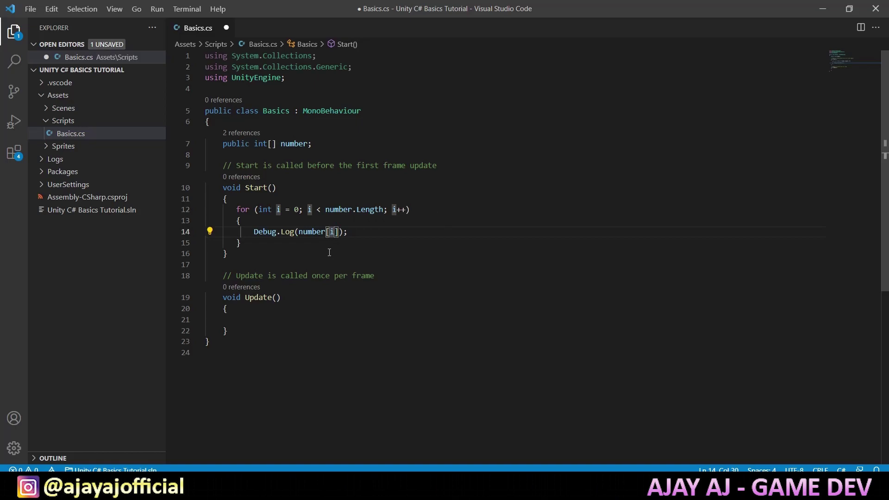
key("ctrl+s")
key("alt+Tab")
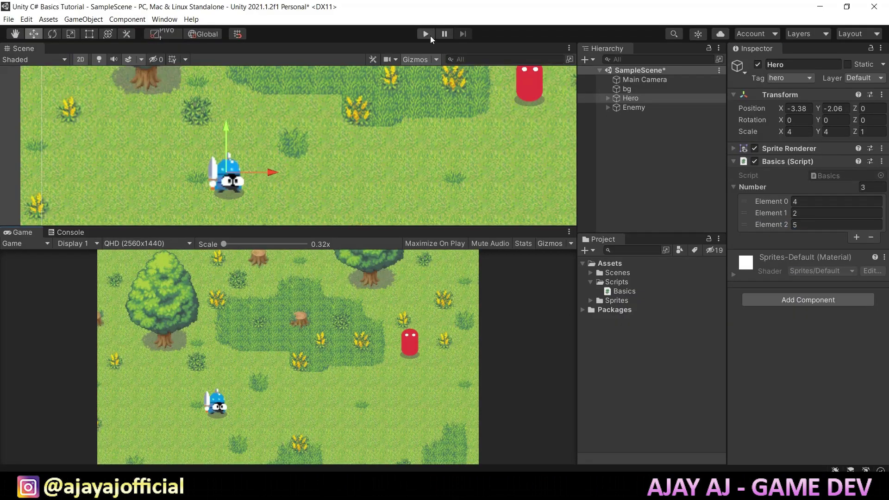
Play the scene, inspect the Console entries 4, 2 and 5, then stop Play mode
left_click(425, 34)
left_click(74, 232)
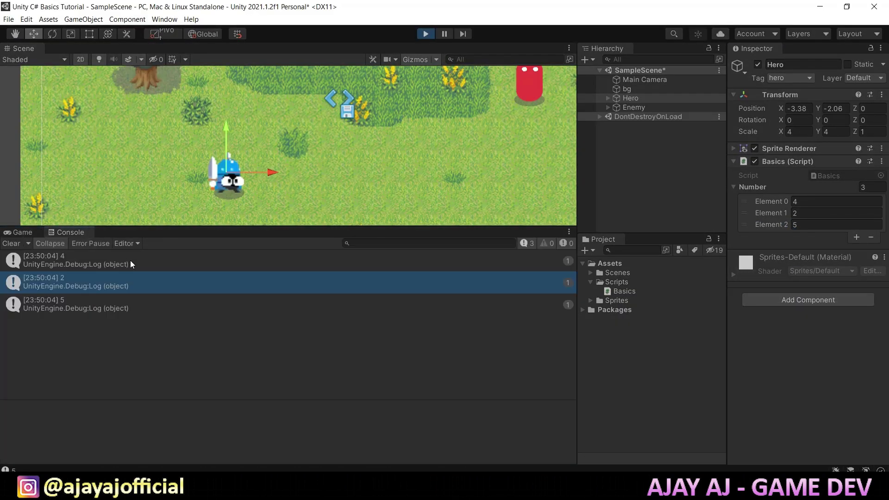
left_click(163, 260)
left_click(163, 283)
left_click(166, 309)
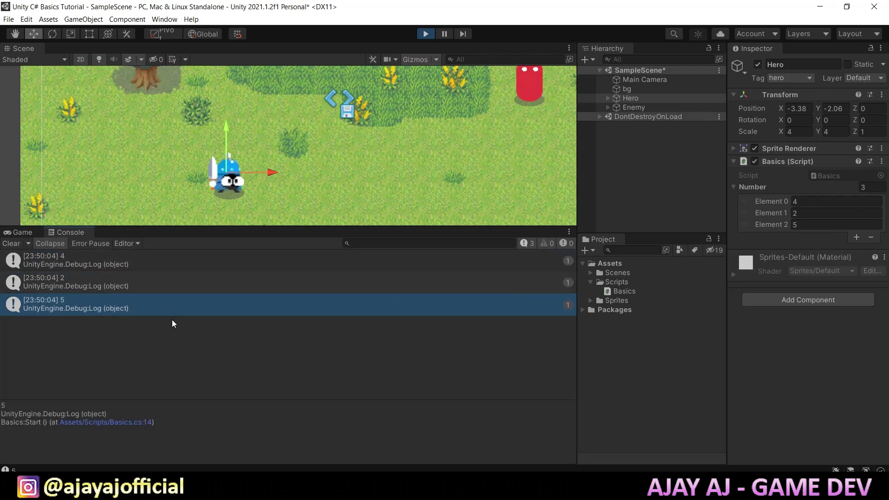
left_click(21, 233)
left_click(426, 34)
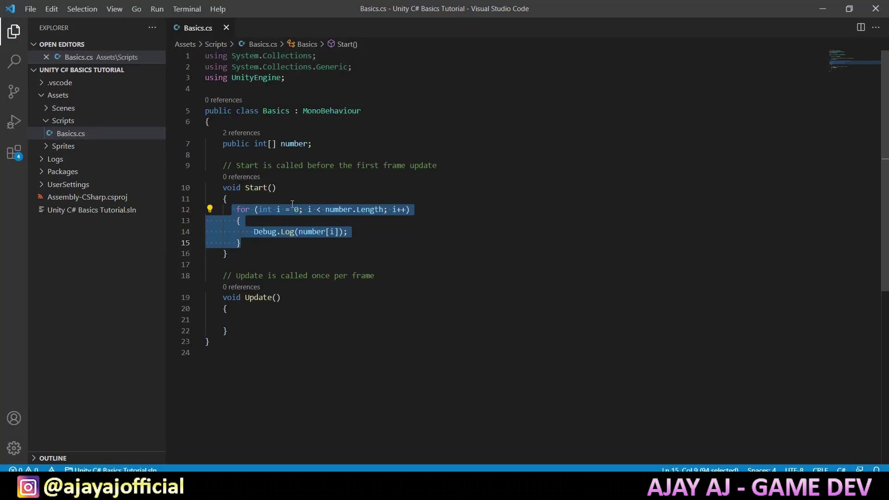
Cut the four-line for loop out of Start(), leaving Start() empty
left_click(238, 225)
left_click_drag(236, 209, 256, 251)
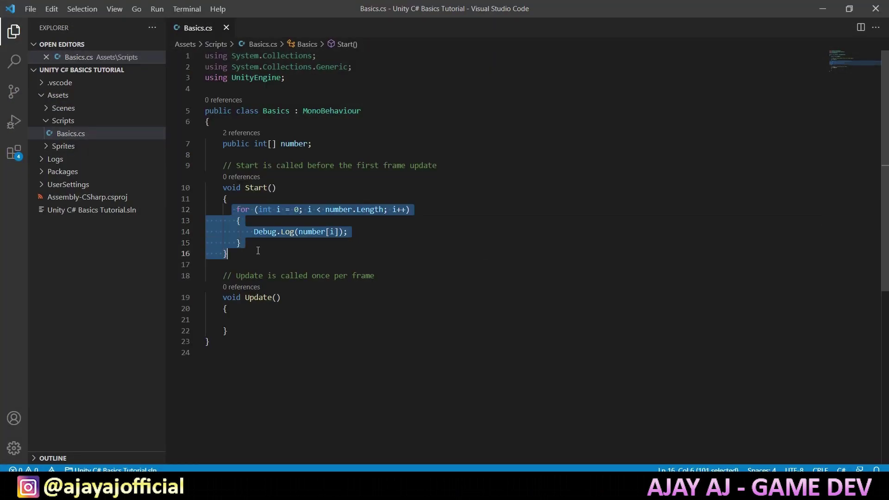
left_click(256, 250)
left_click(274, 327)
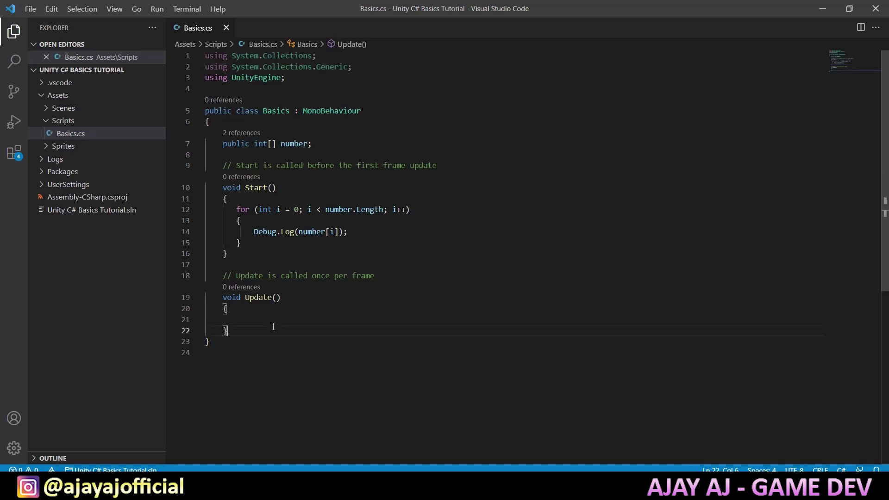
left_click(257, 187)
left_click(258, 297)
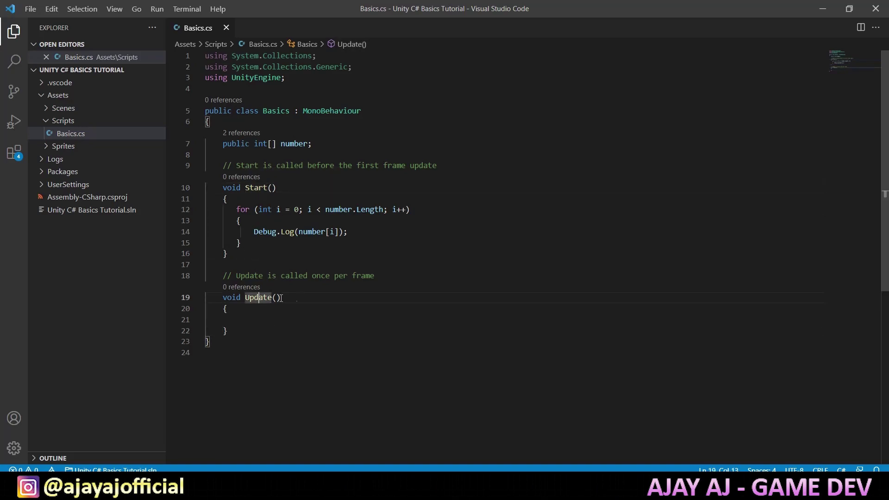
left_click(258, 334)
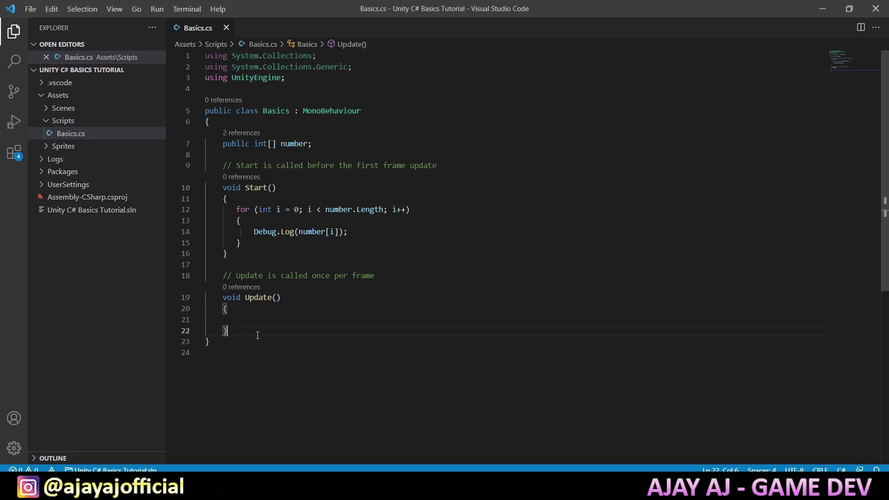
left_click_drag(240, 206, 252, 240)
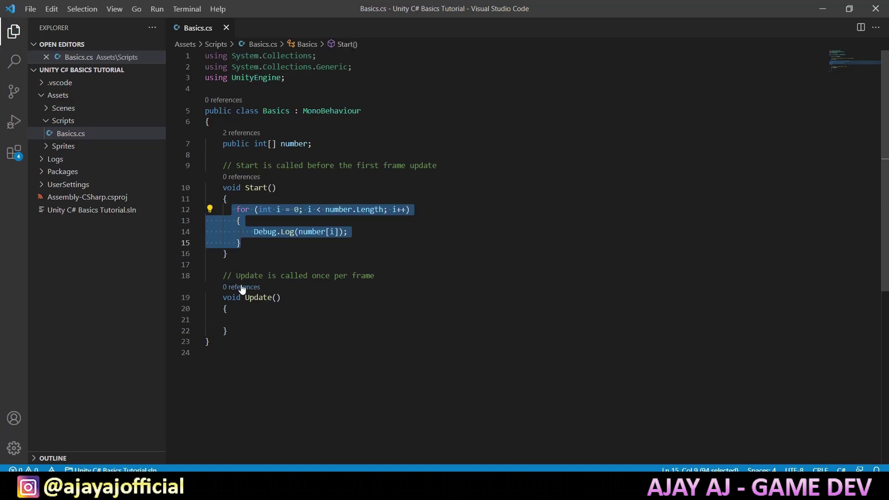
key("ctrl+x")
Below Update(), add a public void PrintAnimal() method that logs "Dog"
left_click(260, 299)
key("Return")
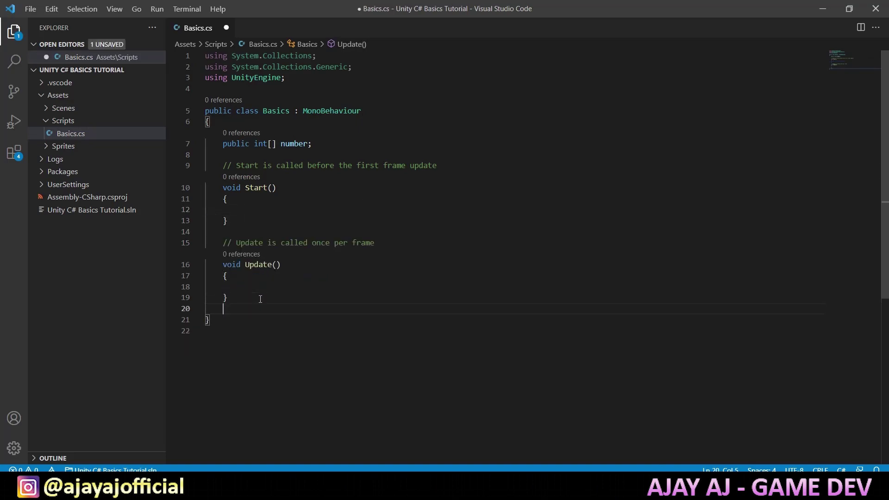
key("Return")
type("public void P")
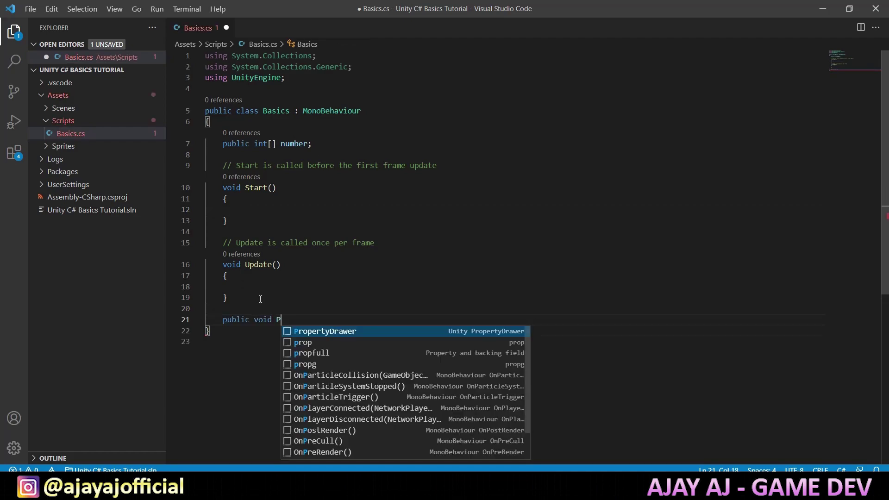
type("rintAnimal(")
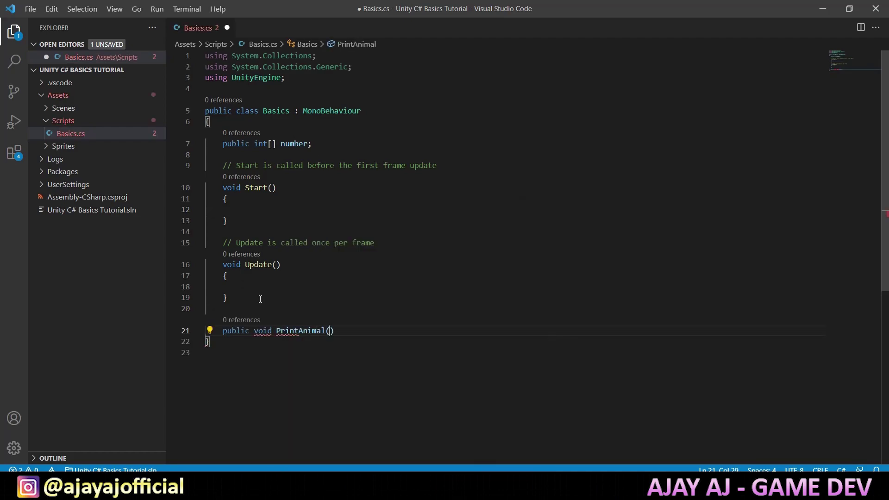
type("{")
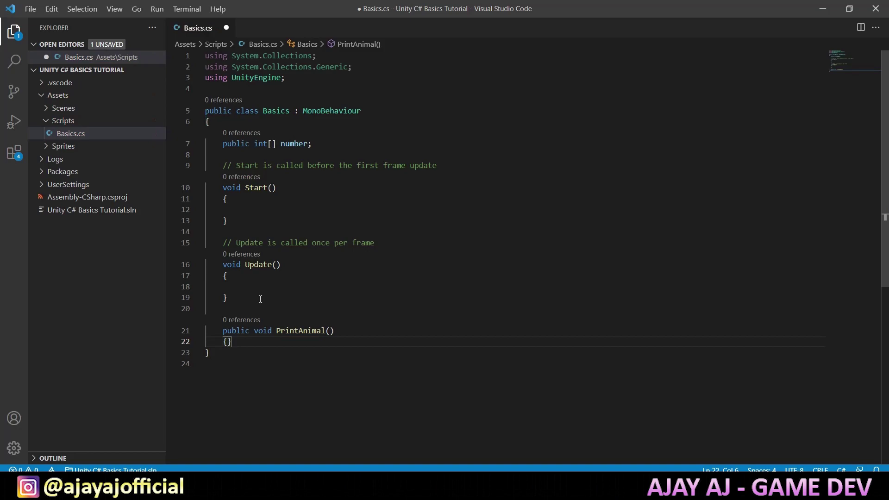
key("Return")
type("De")
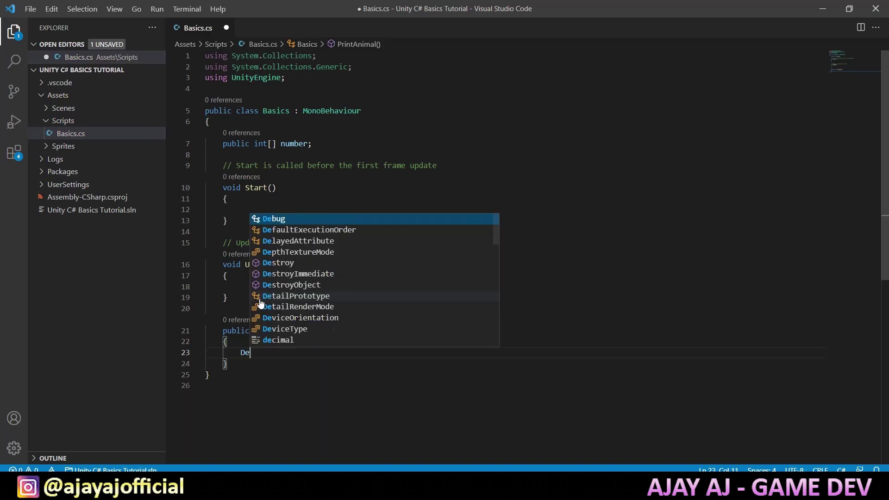
type("bug.Log(\"")
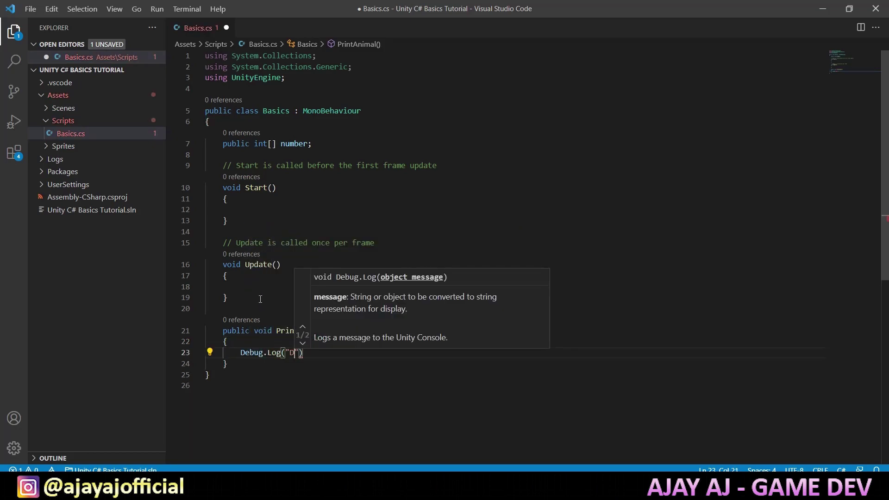
type("Dog\");")
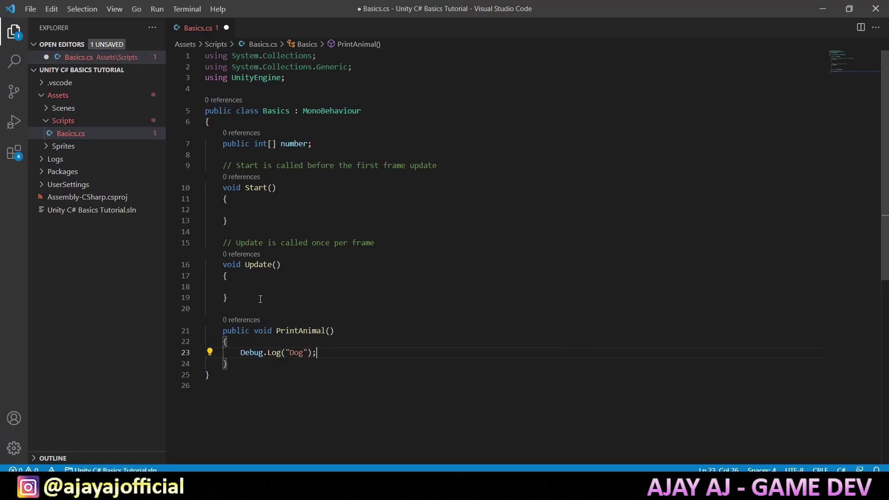
double_click(307, 331)
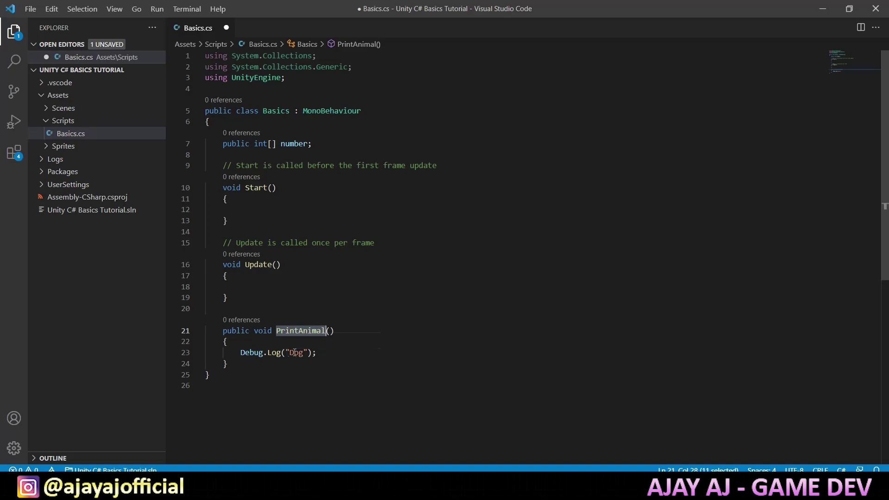
Add a public void PrintBird() method below PrintAnimal that logs "Peacock"
left_click(296, 367)
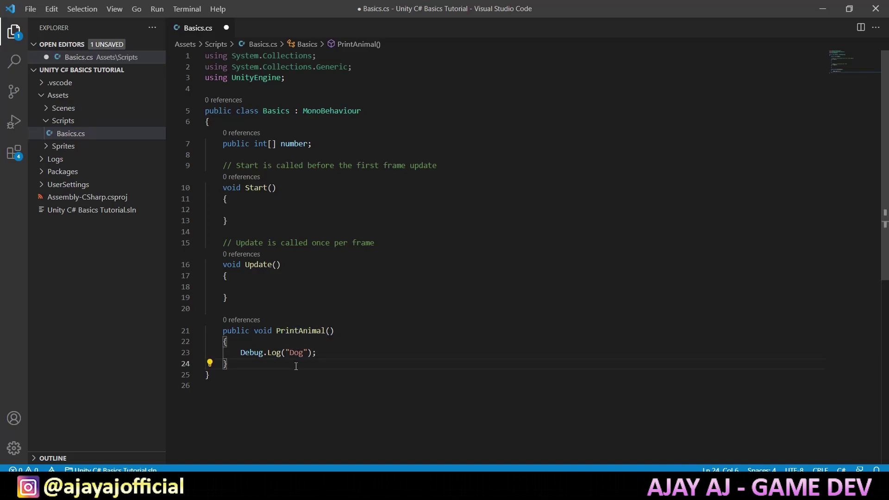
key("Return")
key("Return")
type("public ")
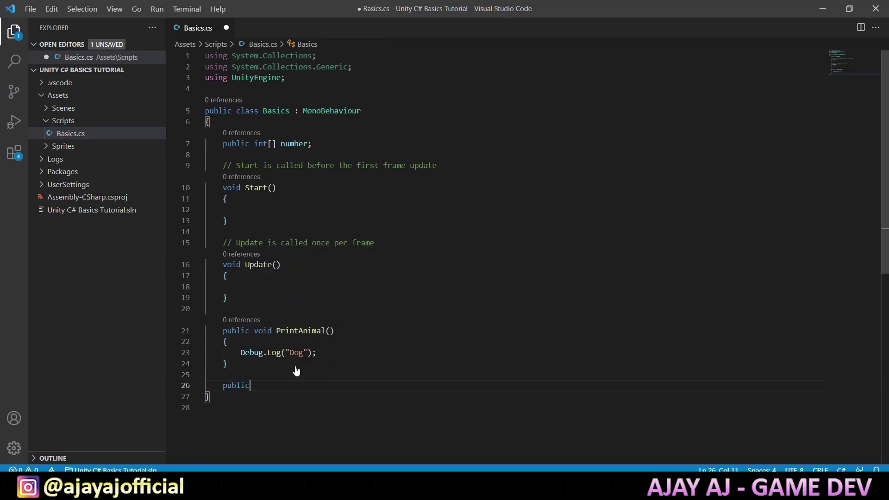
type("void PrintBir")
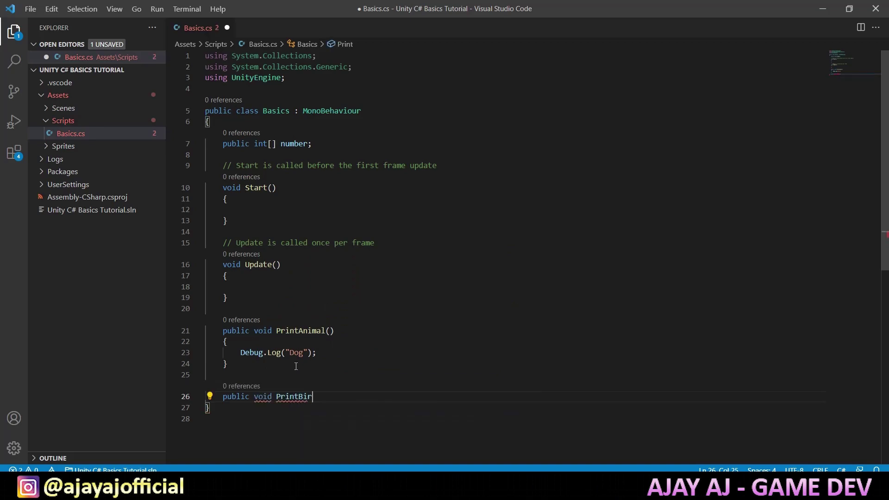
type("d(0")
key("BackSpace")
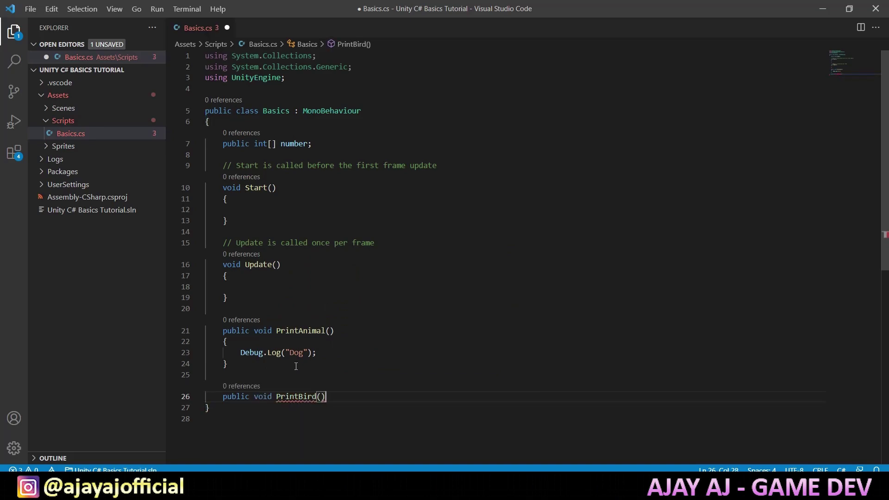
key("Return")
type("{")
key("Return")
type("Debug.Log")
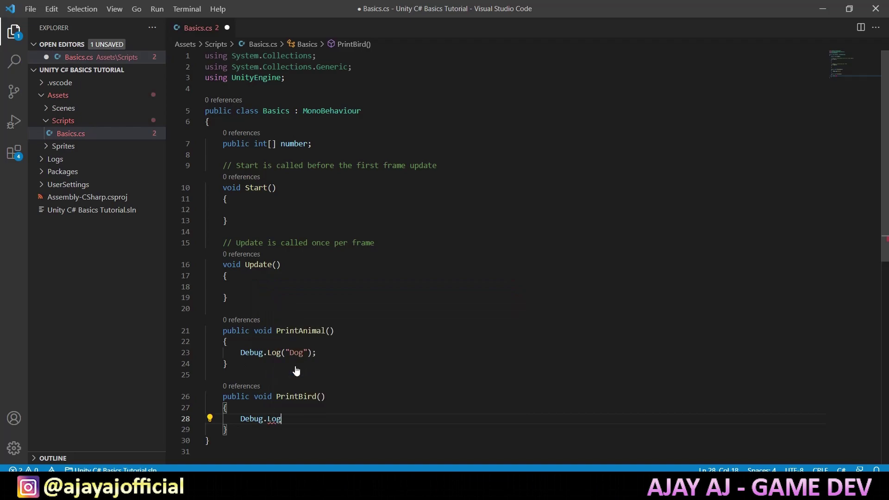
type("(\"P")
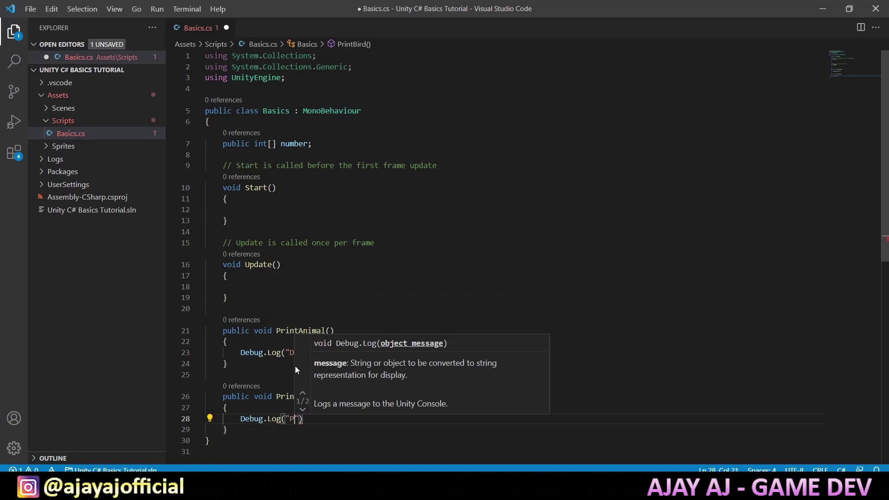
type("eacock\");")
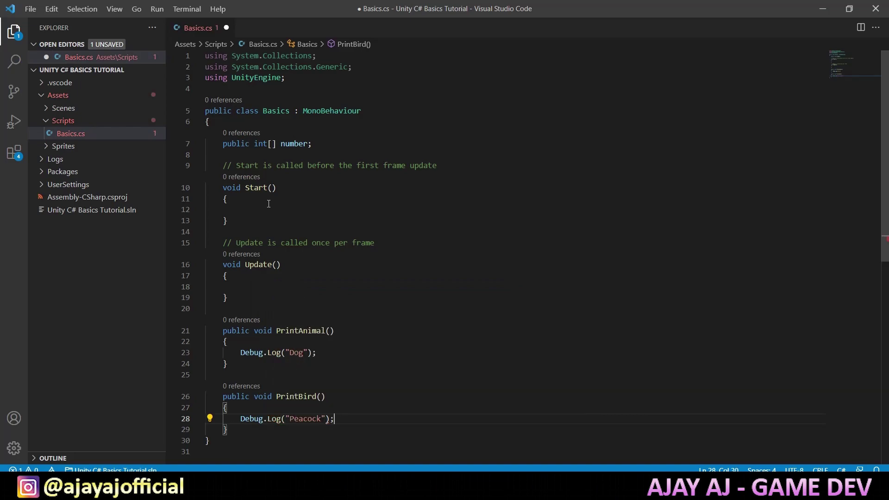
left_click(272, 211)
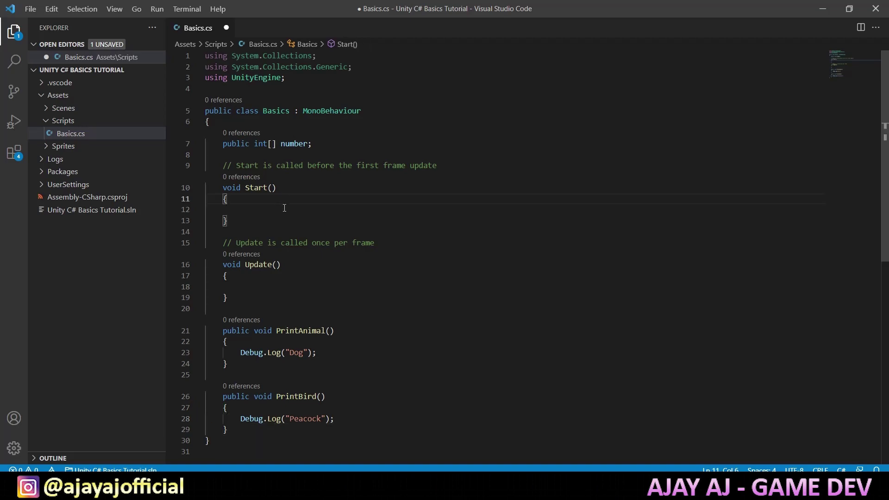
Insert an if statement in Start() and declare public bool isAnimal = false; below the number array
type("if")
key("Tab")
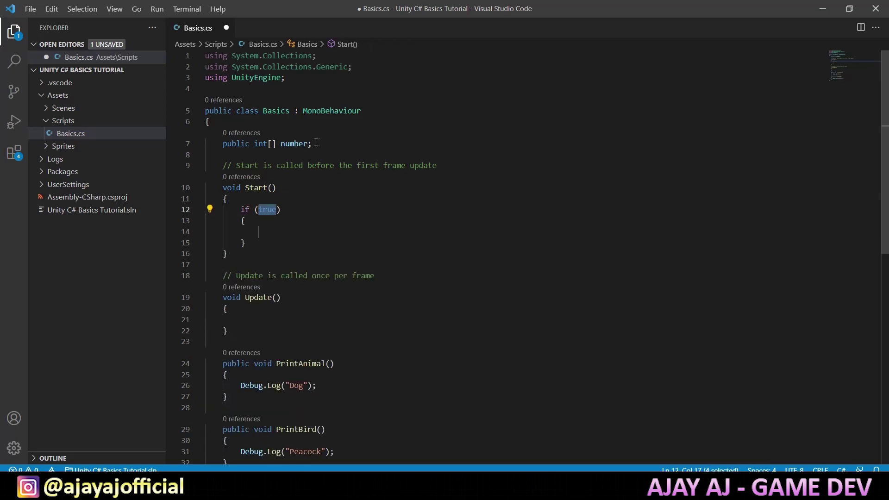
key("Return")
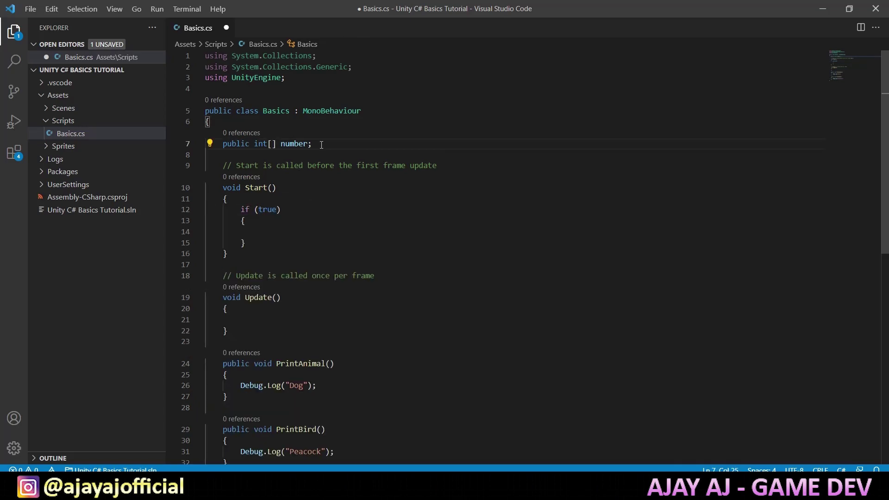
type("public bool")
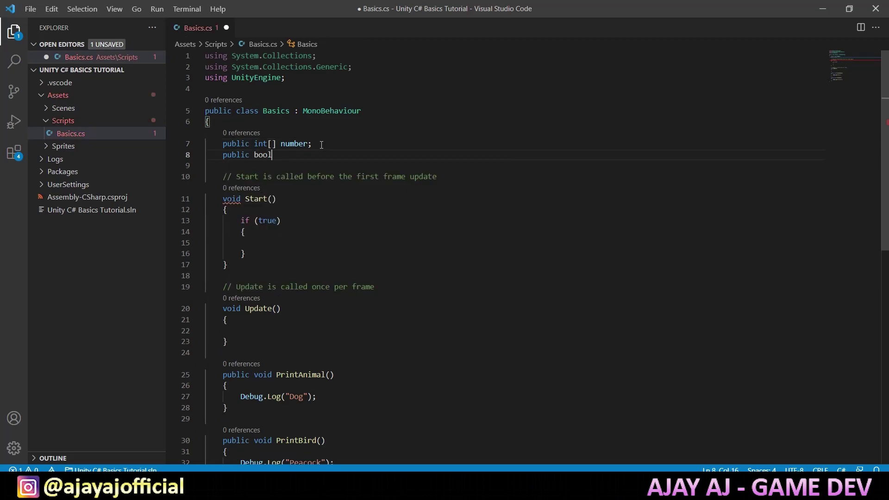
type(" isAnimal")
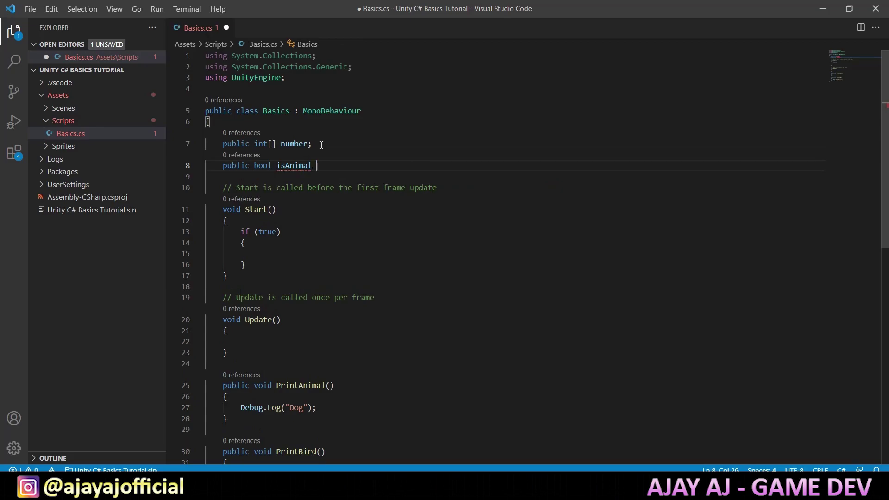
type(" = f")
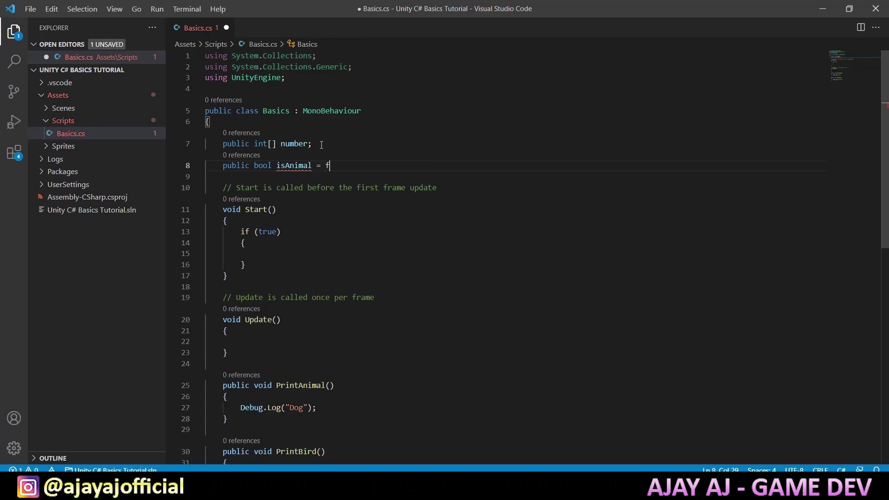
type("alse;")
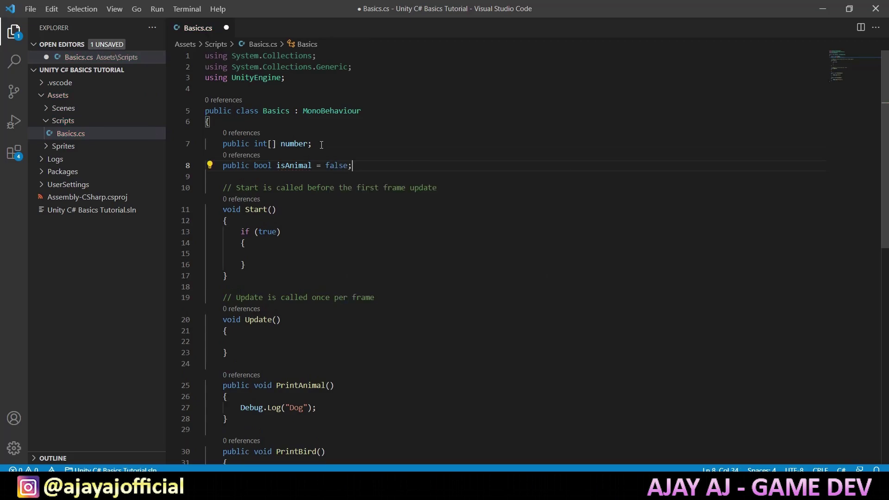
scroll(322, 144, "down", 1)
Use isAnimal as the if condition and call PrintAnimal() inside the block
double_click(267, 196)
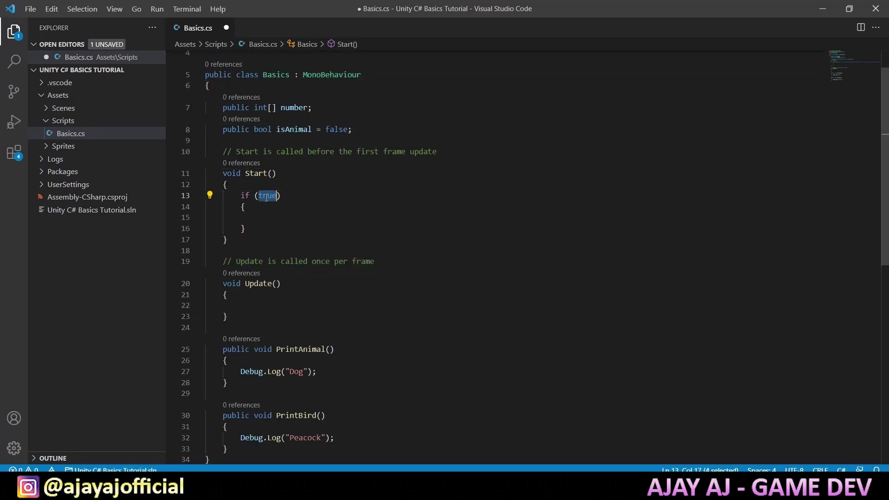
type("is")
key("Down")
key("Return")
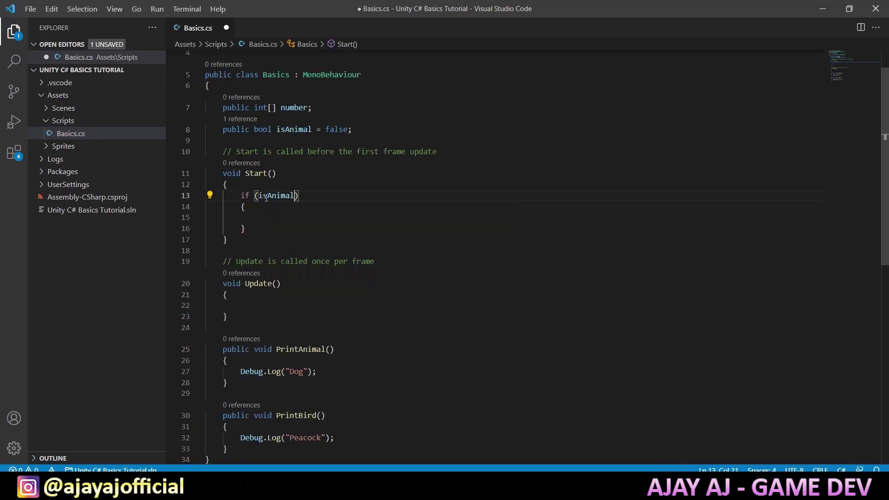
double_click(268, 196)
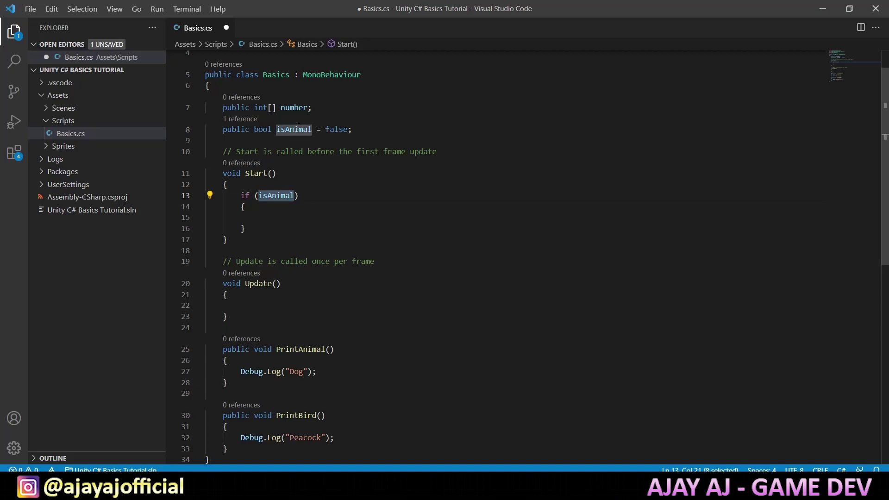
key("Down")
key("Down")
key("Down")
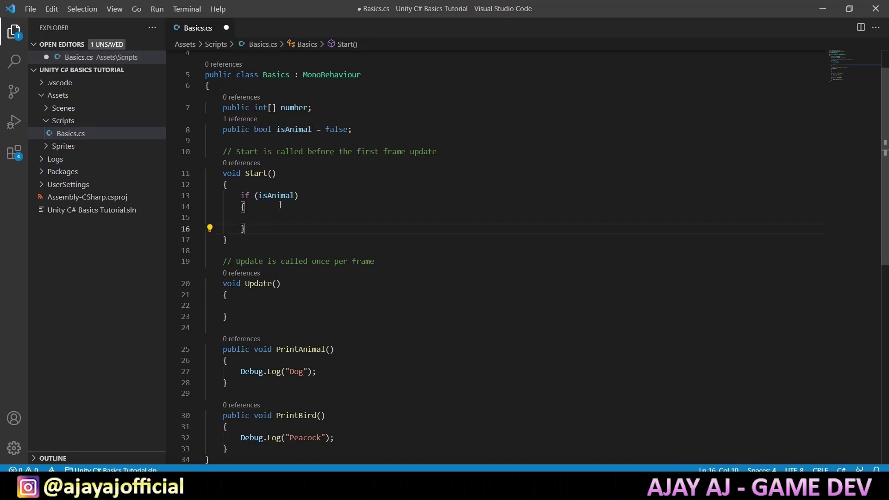
left_click(278, 197)
left_click(279, 217)
type("prin")
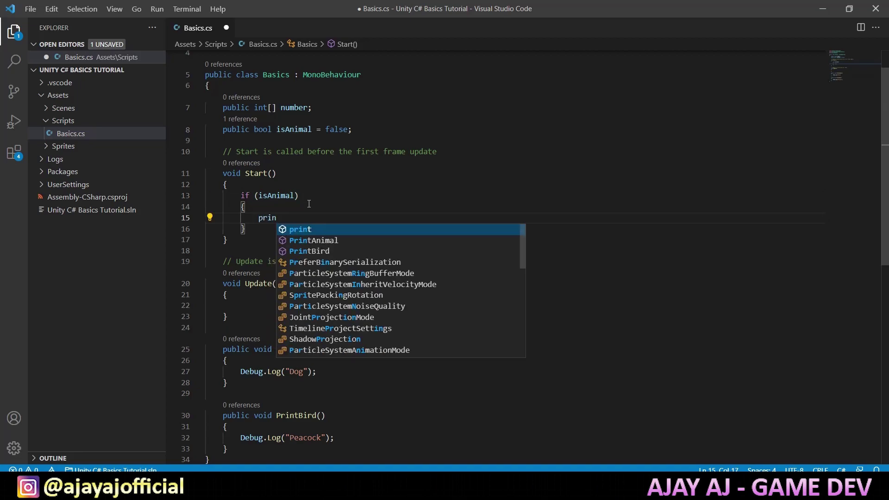
key("Down")
key("Return")
type("()")
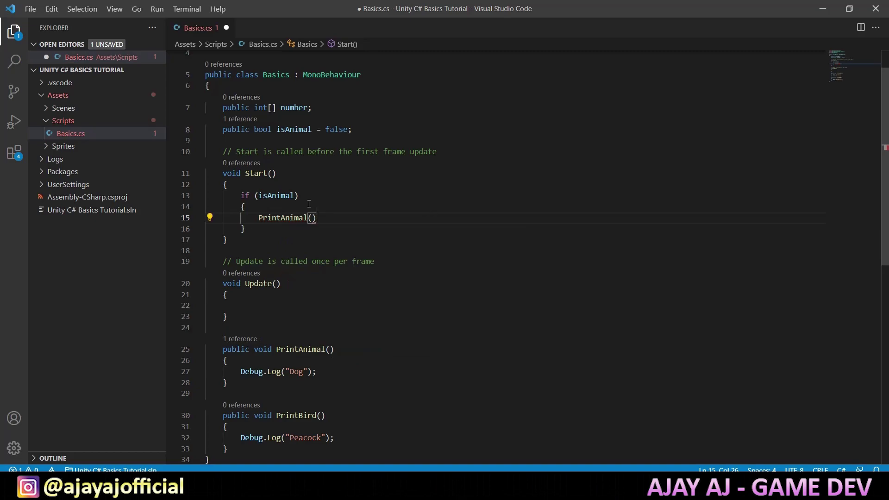
type(";")
Add an else branch calling PrintBird() and save Basics.cs
left_click(290, 228)
key("Return")
type("el")
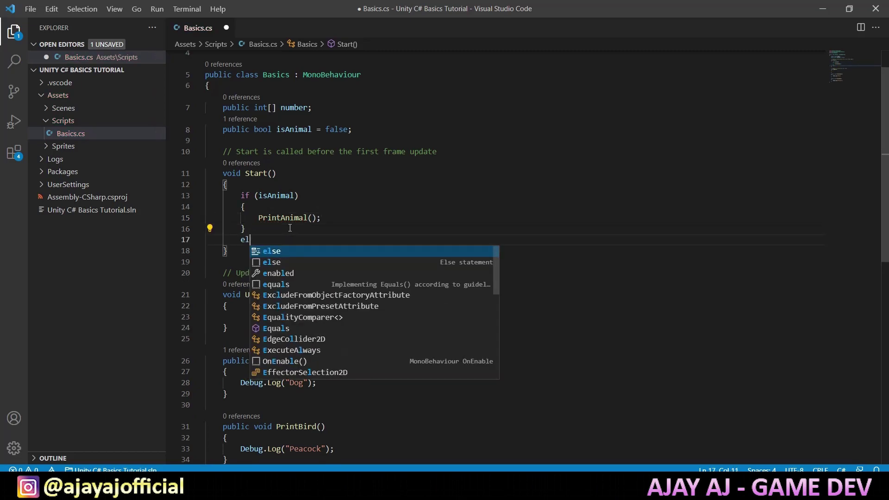
type("se")
key("Return")
type("{")
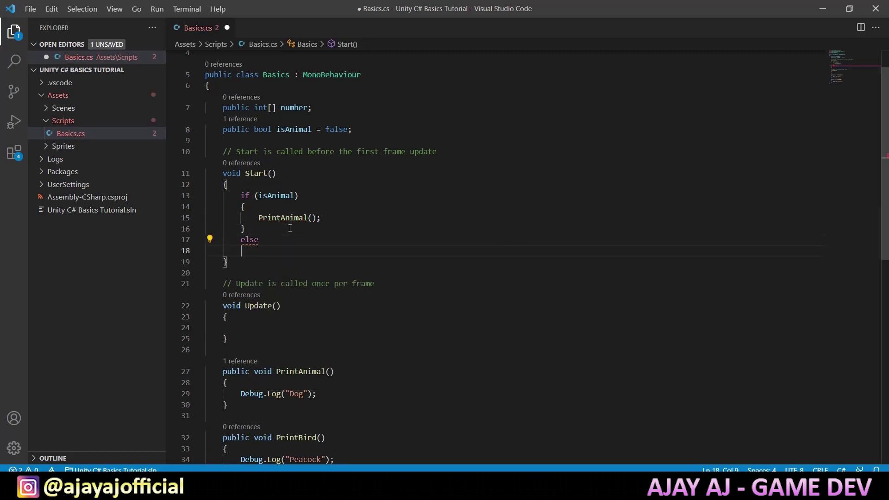
key("Return")
scroll(342, 360, "down", 3)
scroll(279, 137, "up", 3)
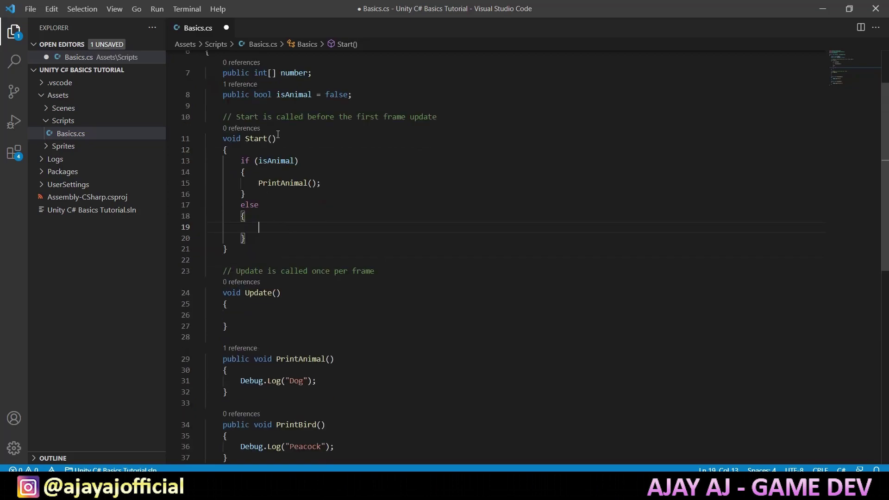
type("printBird();")
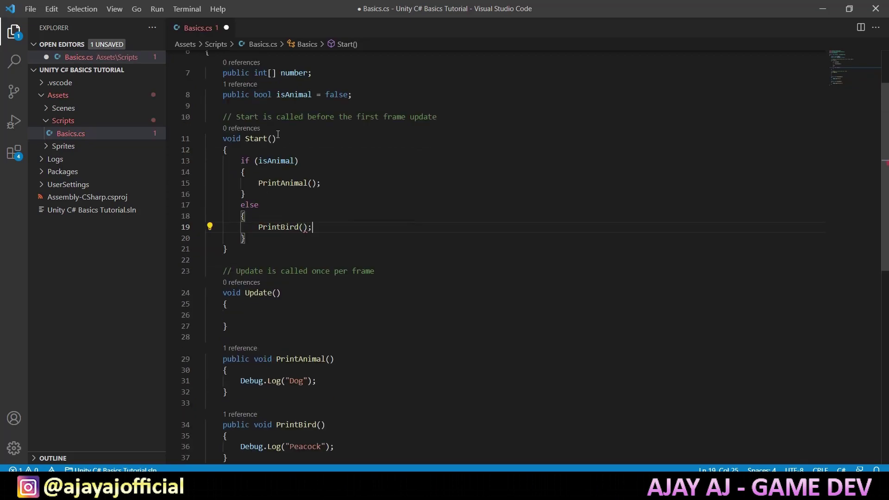
key("ctrl+s")
key("alt+Tab")
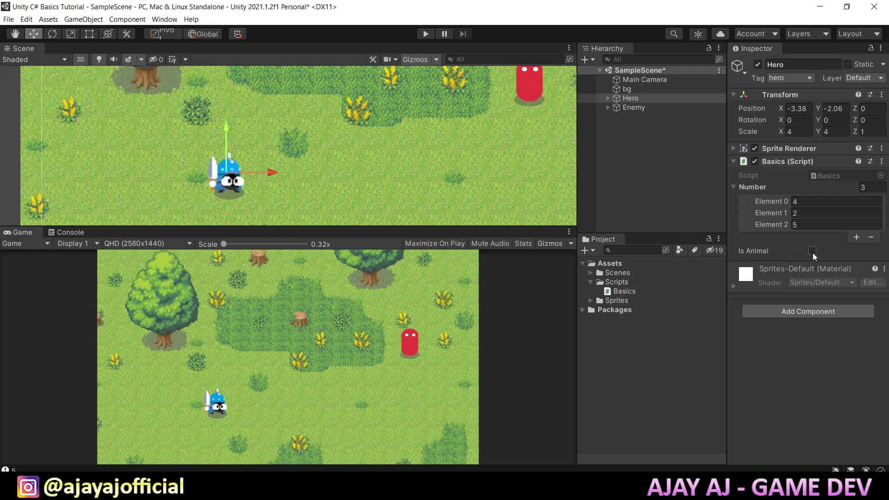
Run the game with Is Animal off and confirm the Console logs Peacock
left_click(813, 251)
left_click(424, 35)
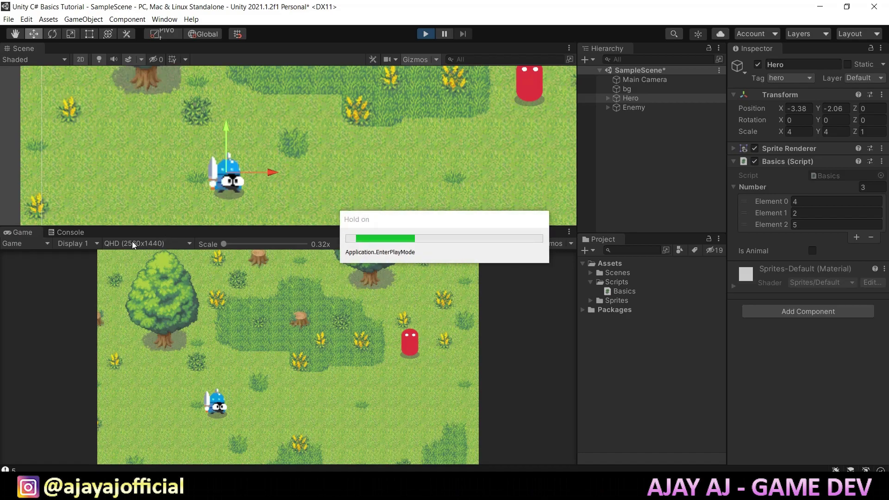
left_click(72, 234)
left_click(101, 332)
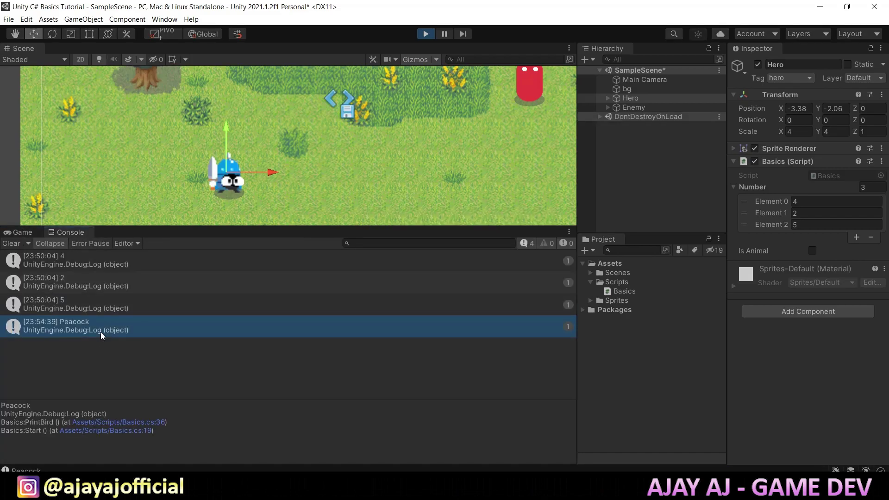
left_click(426, 34)
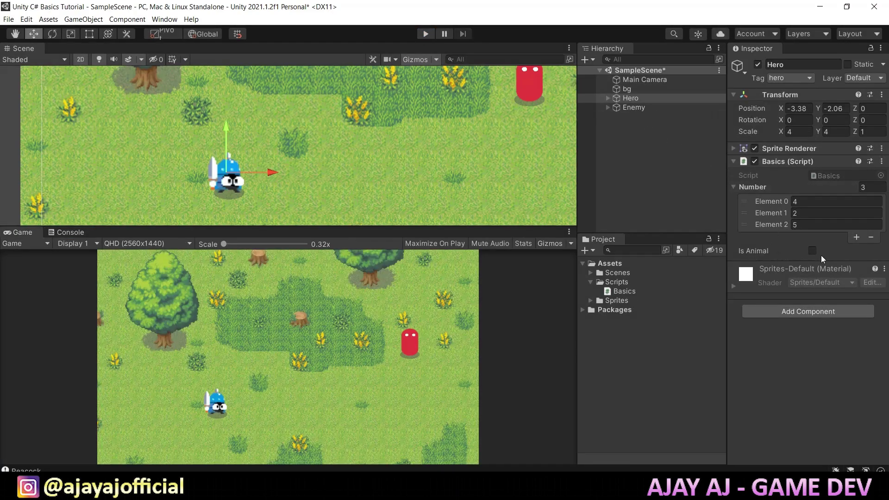
Tick Is Animal on the Hero, rerun, and confirm the Console logs Dog
left_click(813, 252)
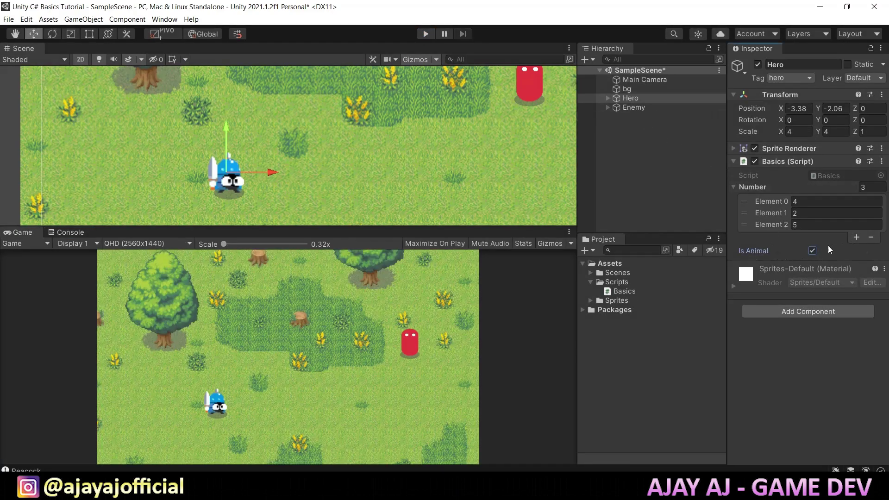
left_click(426, 34)
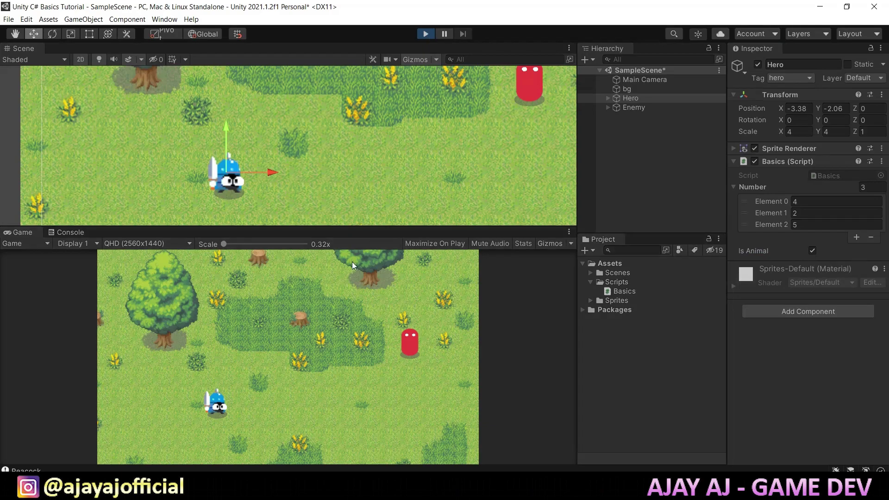
left_click(80, 233)
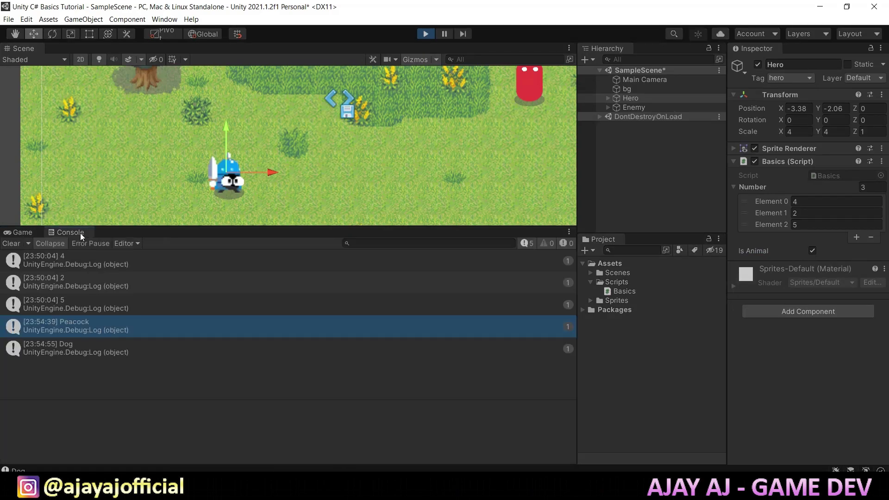
left_click(112, 345)
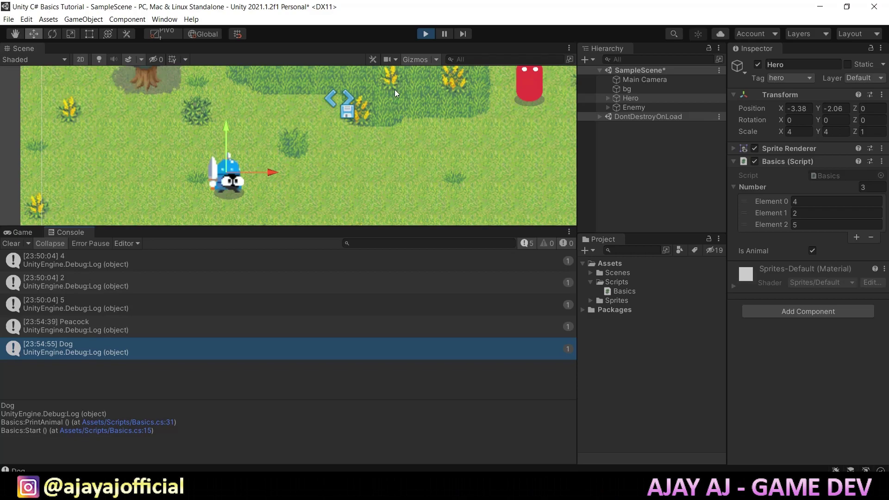
key("ctrl+p")
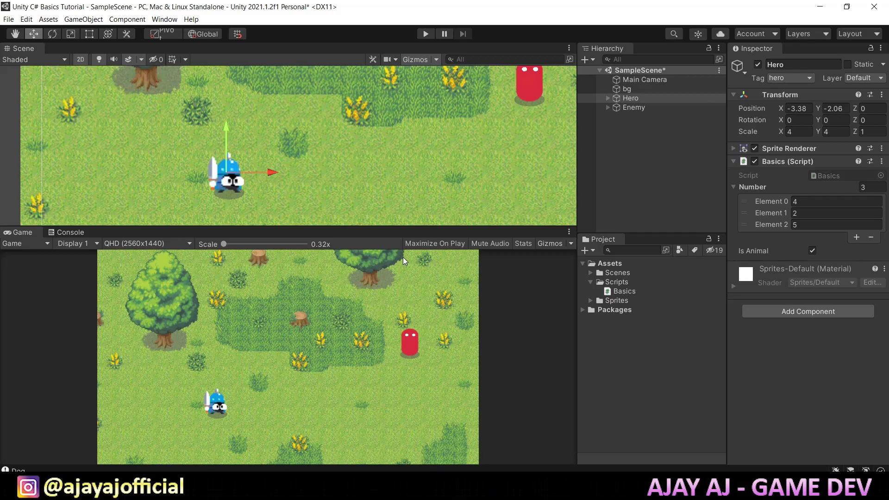
left_click(640, 98)
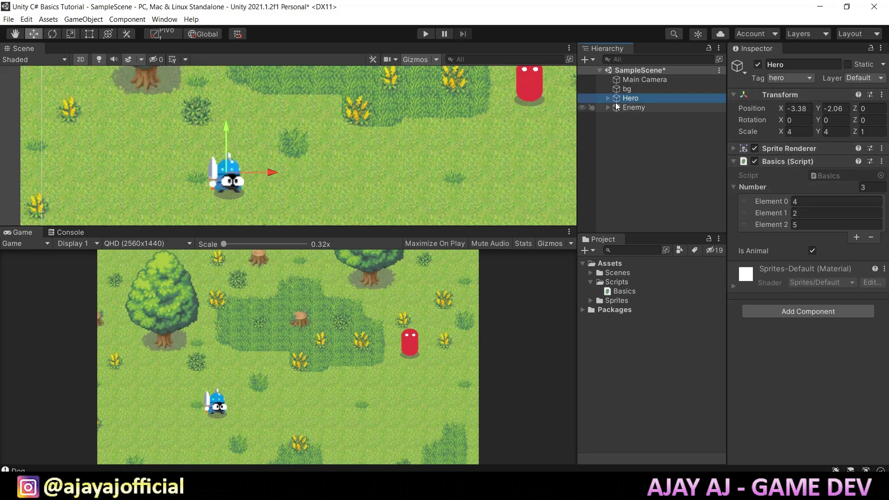
scroll(518, 137, "up", 2)
middle_click_drag(519, 136, 491, 140)
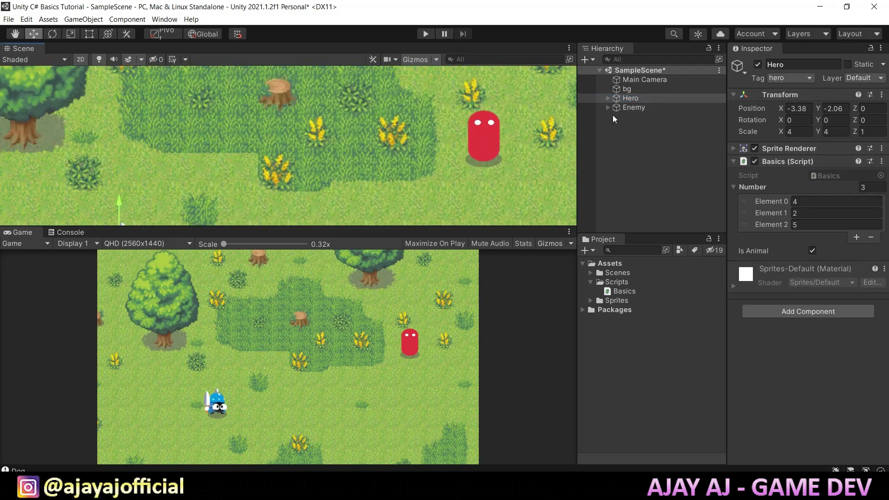
left_click(630, 107)
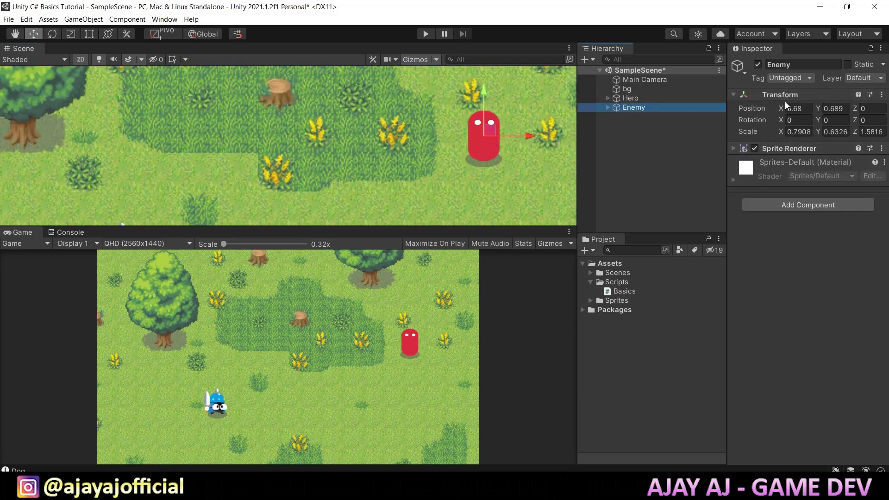
left_click(787, 149)
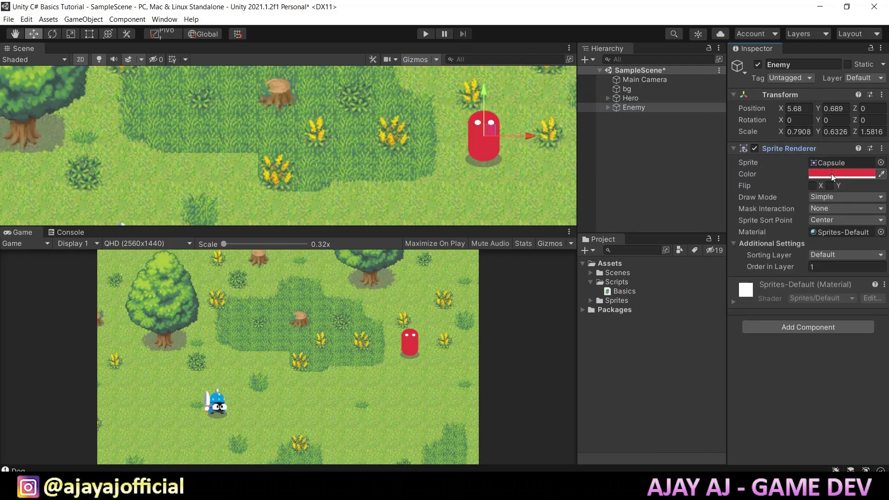
middle_click_drag(476, 206, 417, 209)
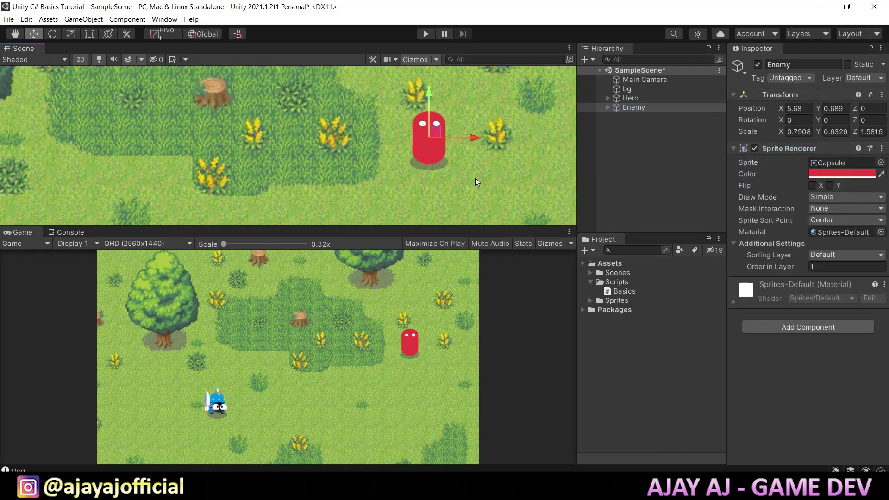
scroll(477, 181, "up", 1)
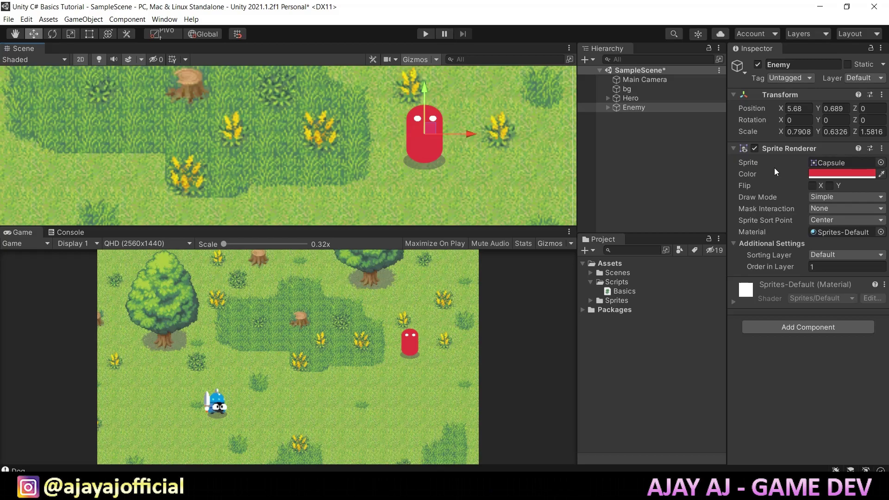
Add a new script component named 'Enemy' to the Enemy object and open it in Visual Studio Code
left_click(808, 331)
type("Enemy")
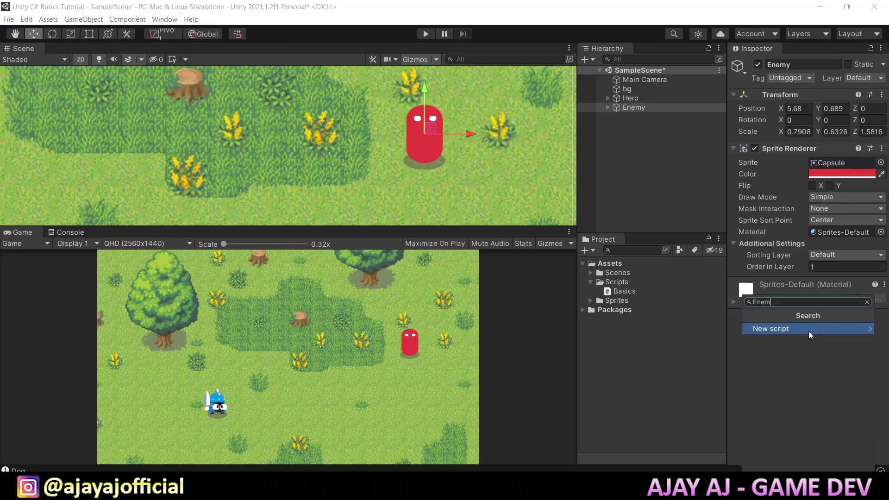
key("Return")
key("Return")
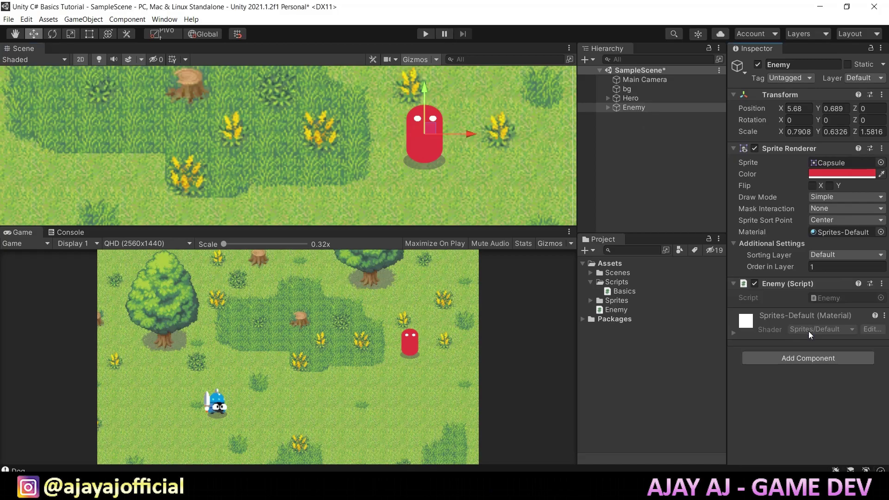
double_click(821, 299)
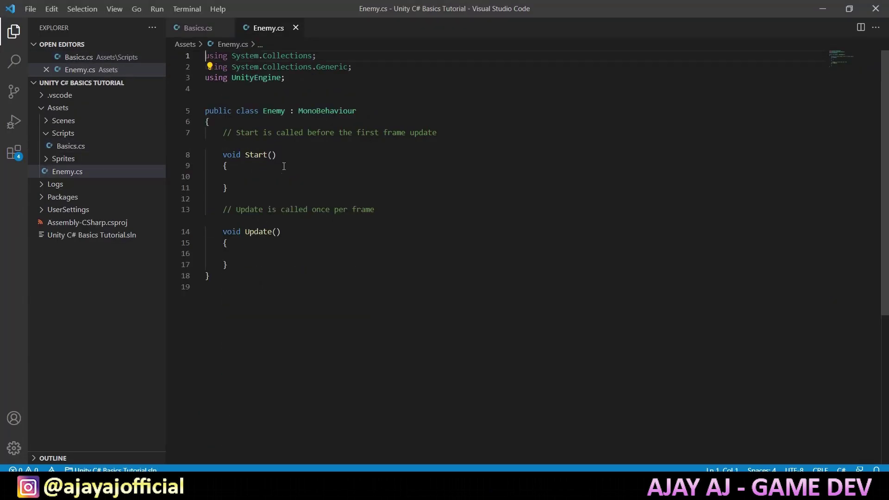
Declare 'private SpriteRenderer sr;' on a new line at the top of the Enemy class
left_click(282, 121)
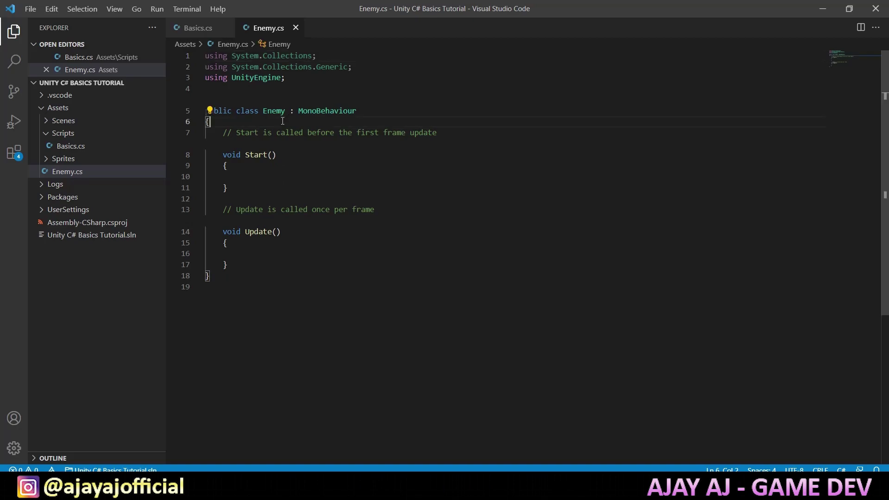
key("alt+Tab")
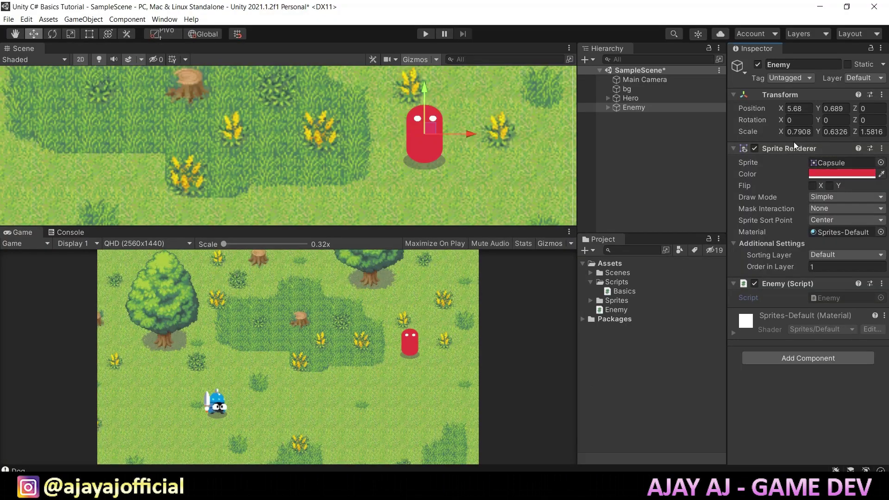
left_click(818, 9)
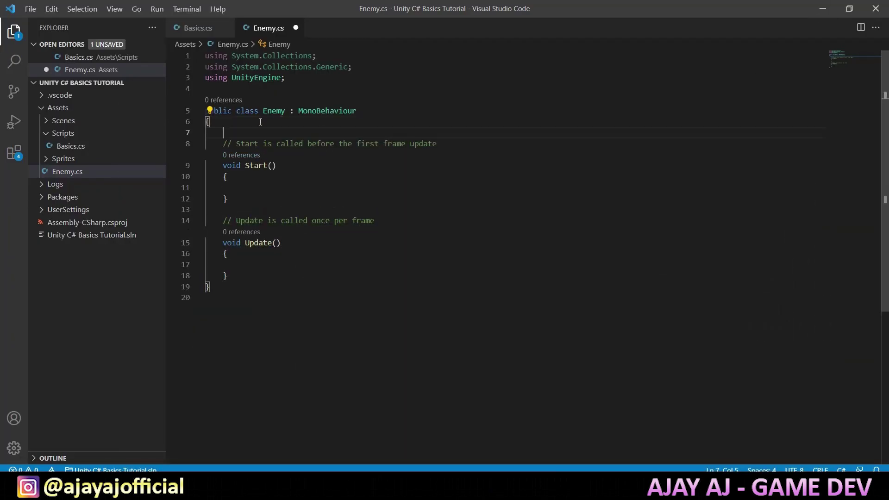
key("Return")
type("private Sp")
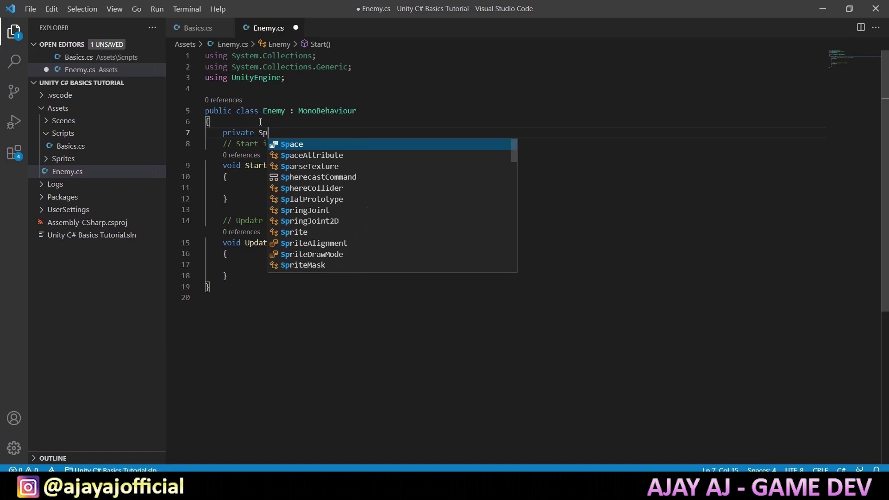
type("riteRen")
key("Return")
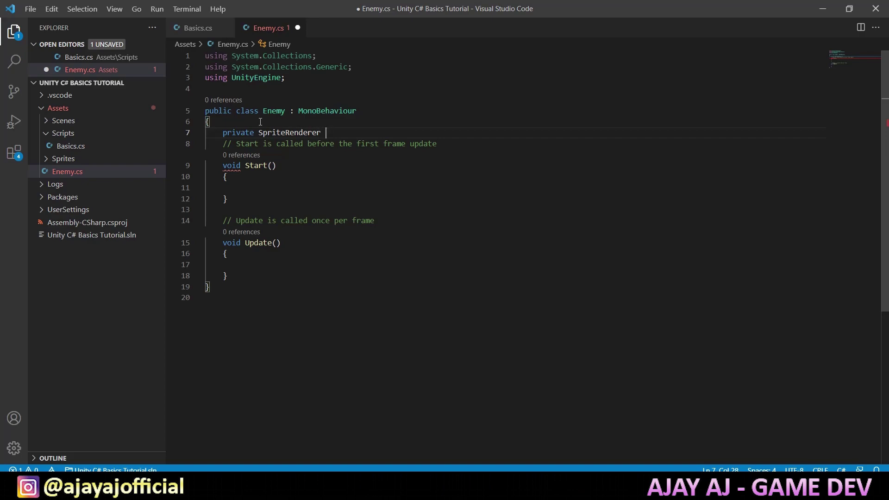
type("sr")
key("Escape")
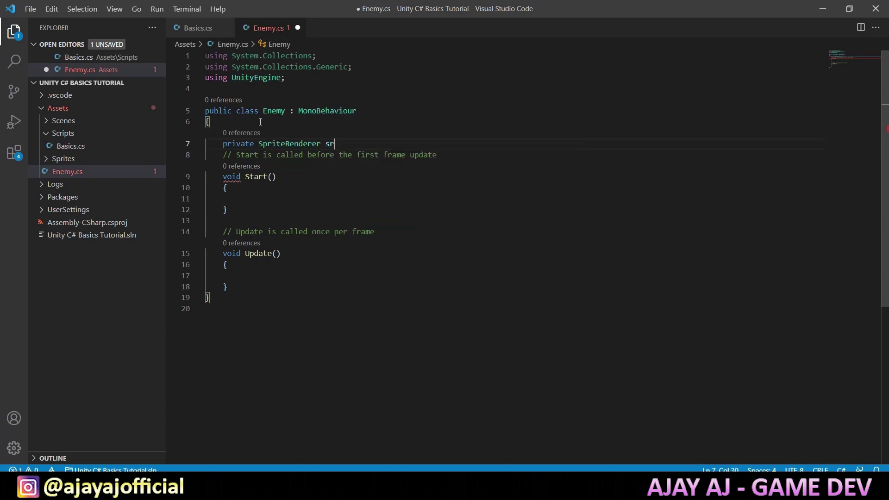
type(";")
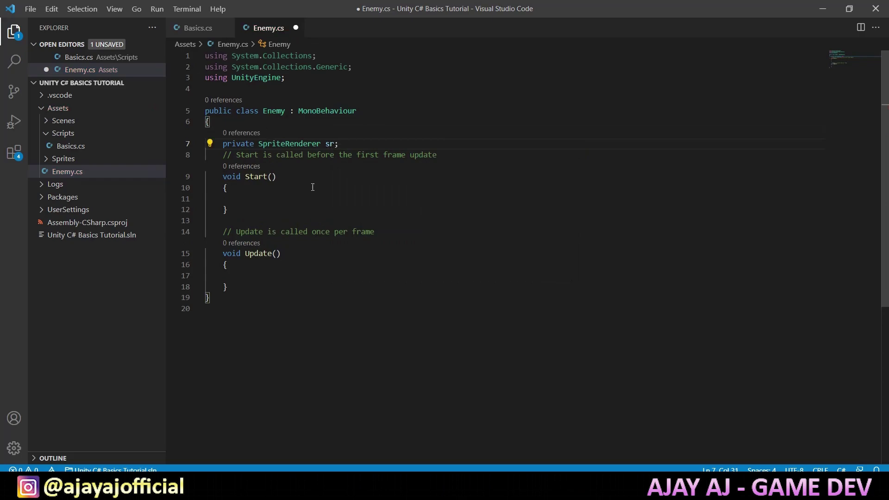
double_click(331, 144)
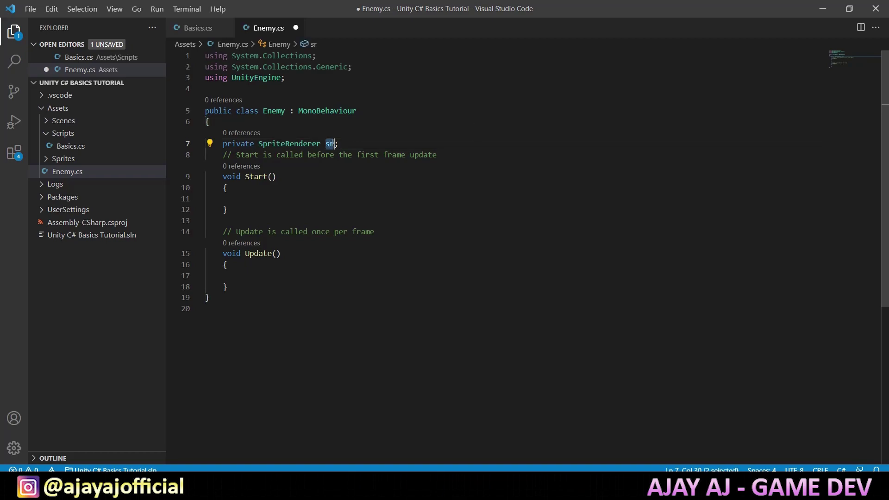
In Start, write 'sr = GetComponent<SpriteRenderer>();' to fetch the sprite renderer
left_click(288, 198)
type("sr = ")
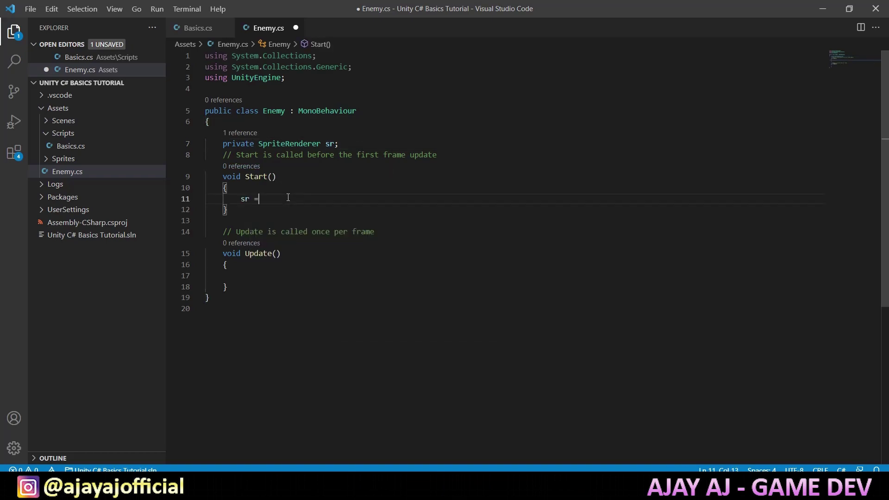
type("GetC")
key("Tab")
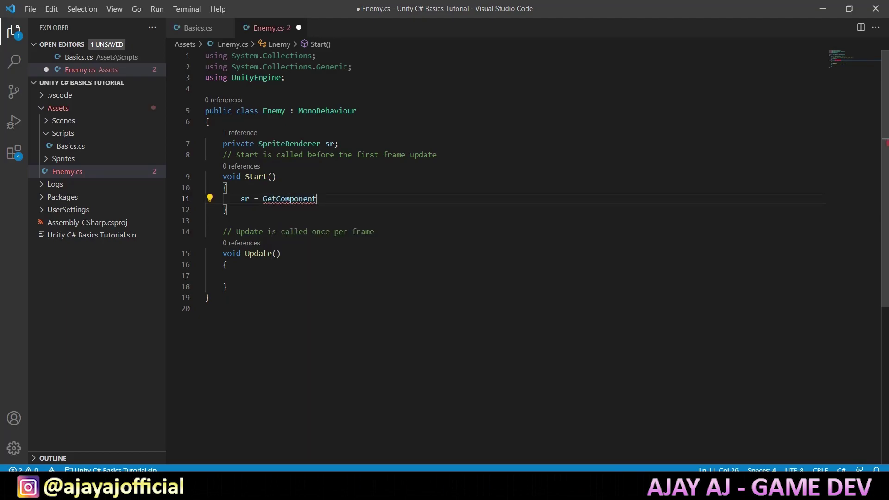
type("<")
type(">")
type("SpriteR")
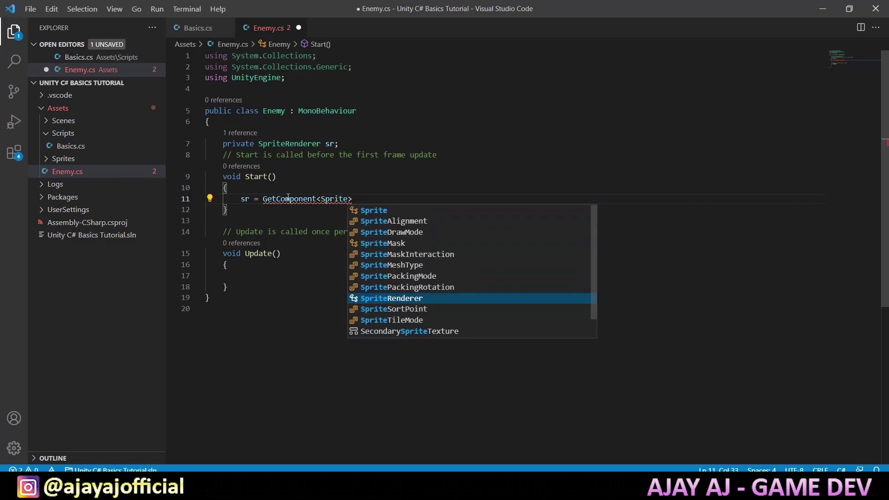
key("Return")
type("(")
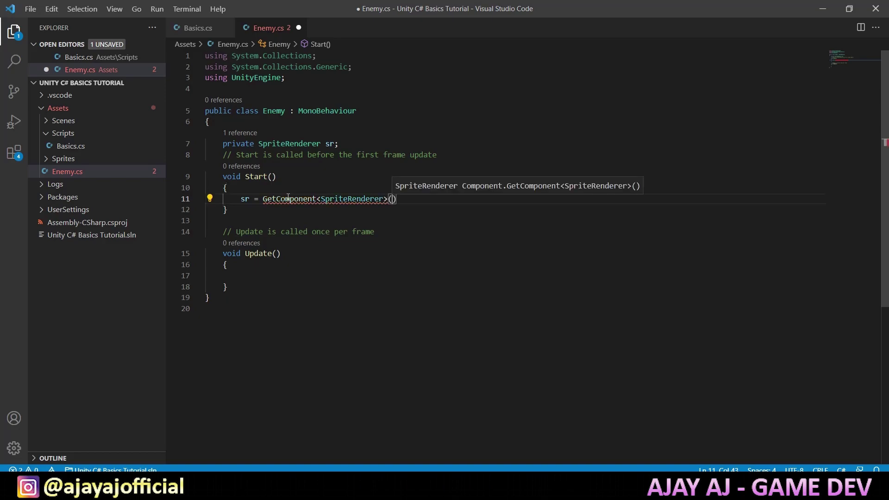
type(");")
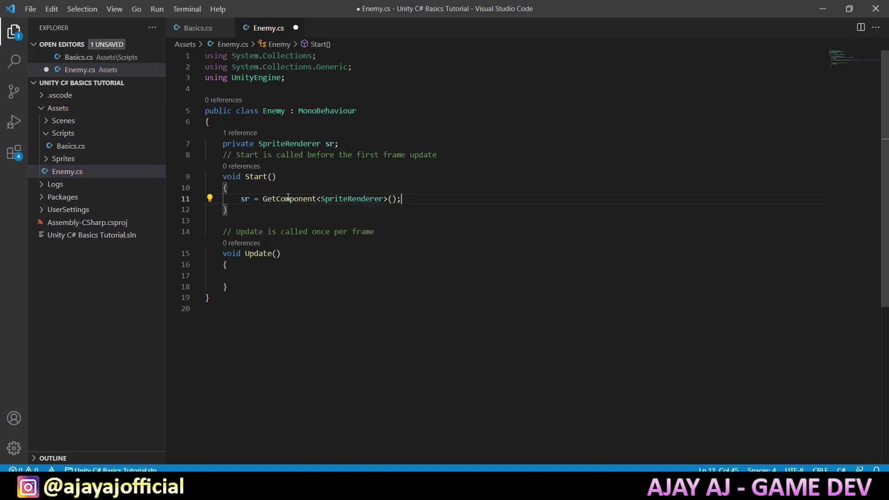
double_click(246, 198)
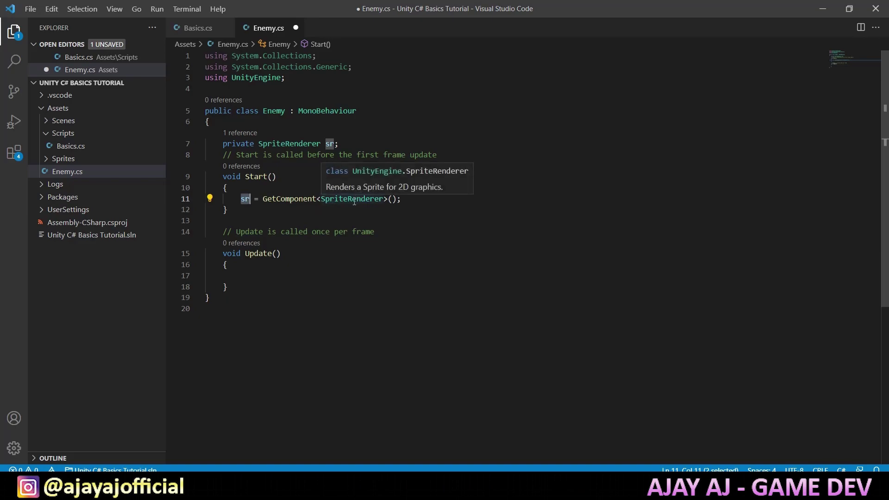
left_click(370, 198)
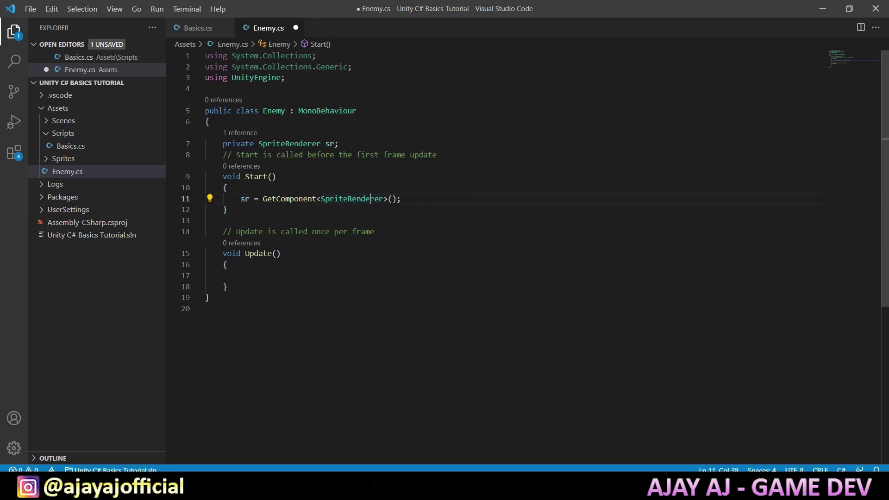
left_click(411, 197)
Add 'sr.color = Color.blue;' below it, save Enemy.cs, and return to Unity
key("Return")
type("s")
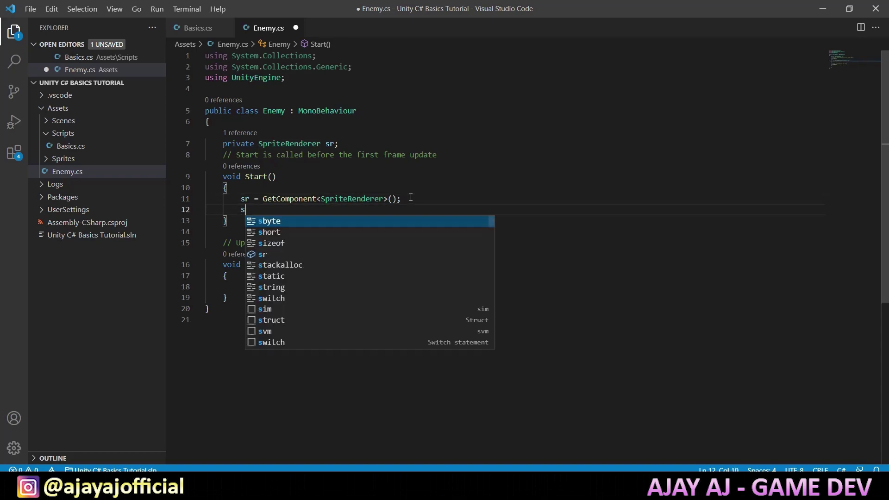
type("r.")
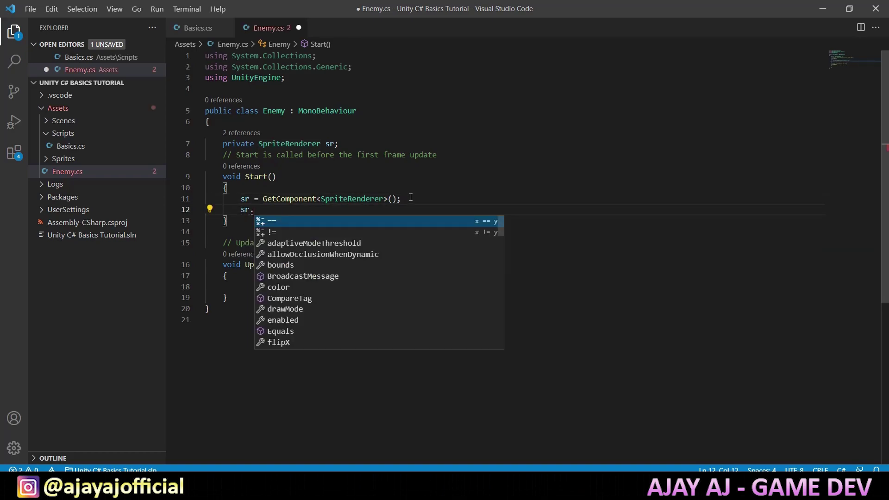
type("Co")
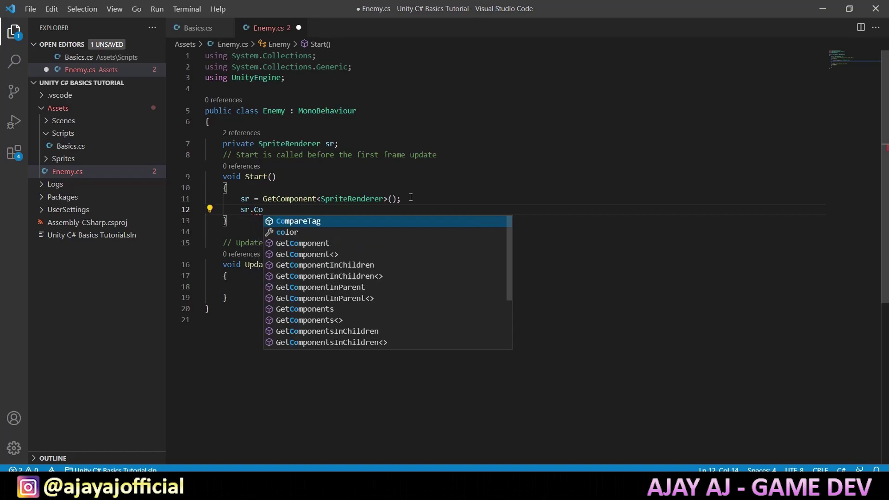
key("Down")
key("Return")
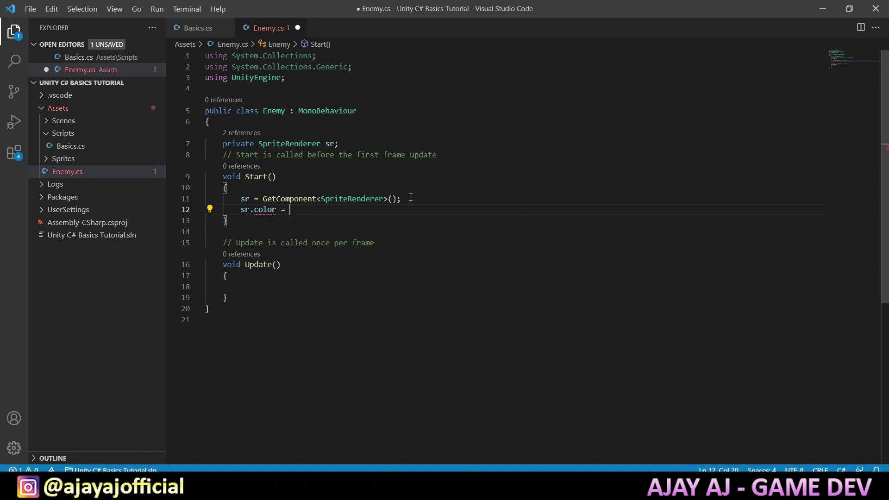
type("C")
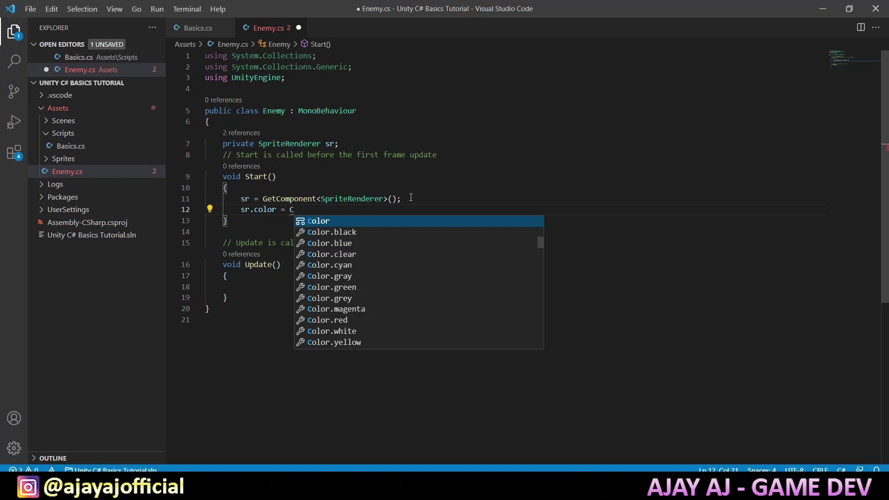
type("o")
key("Return")
key("Return")
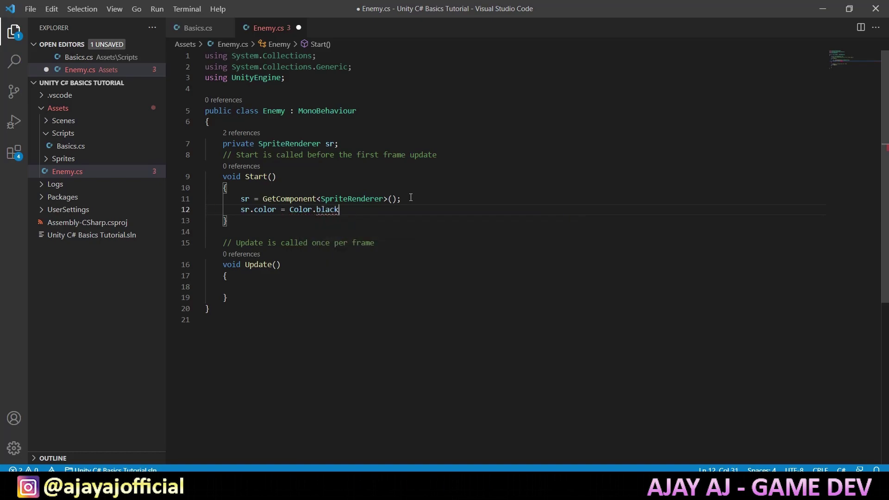
key("BackSpace")
key("BackSpace")
key("BackSpace")
type("ue")
key("Return")
type(";")
key("ctrl+s")
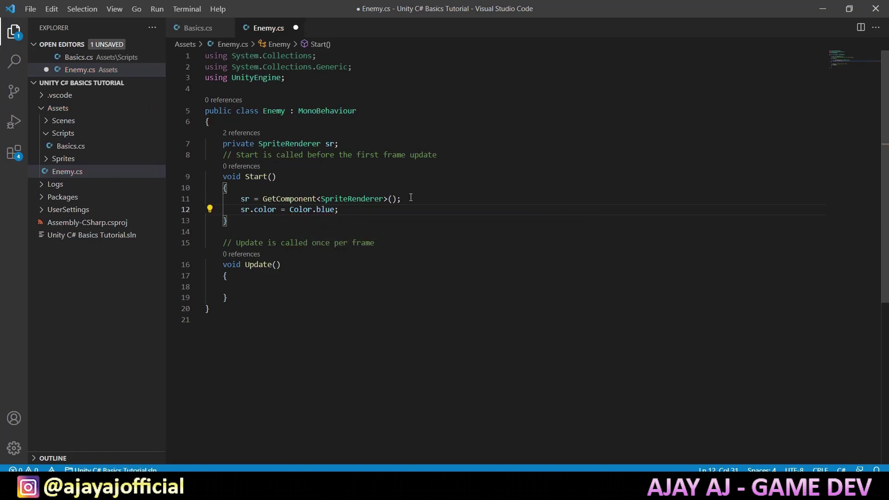
key("alt+Tab")
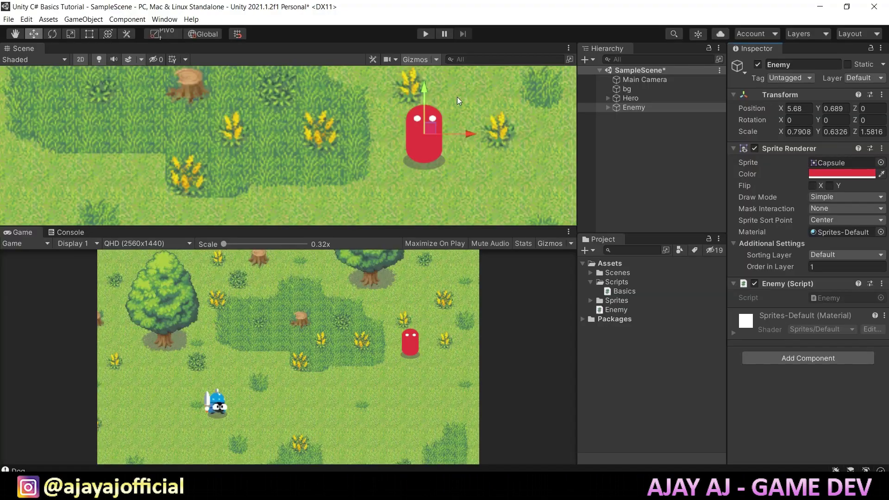
Enter Play mode and frame the now-blue Enemy capsule in the Scene view
left_click(424, 35)
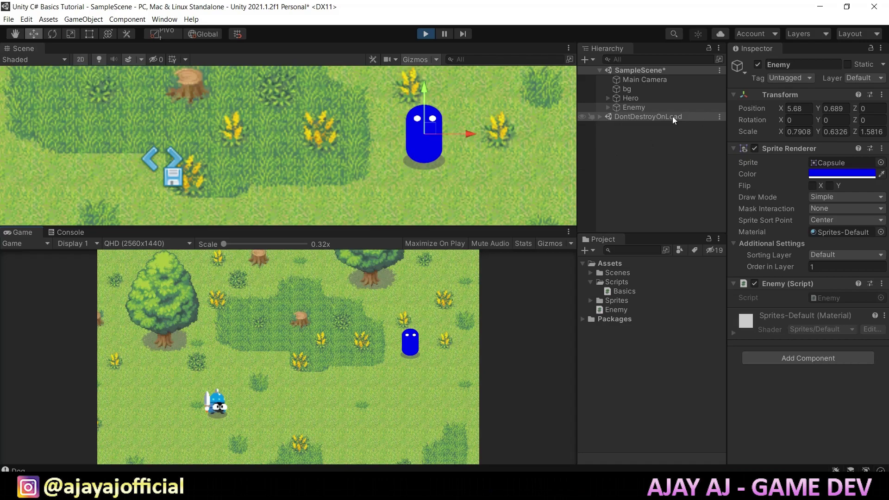
double_click(641, 107)
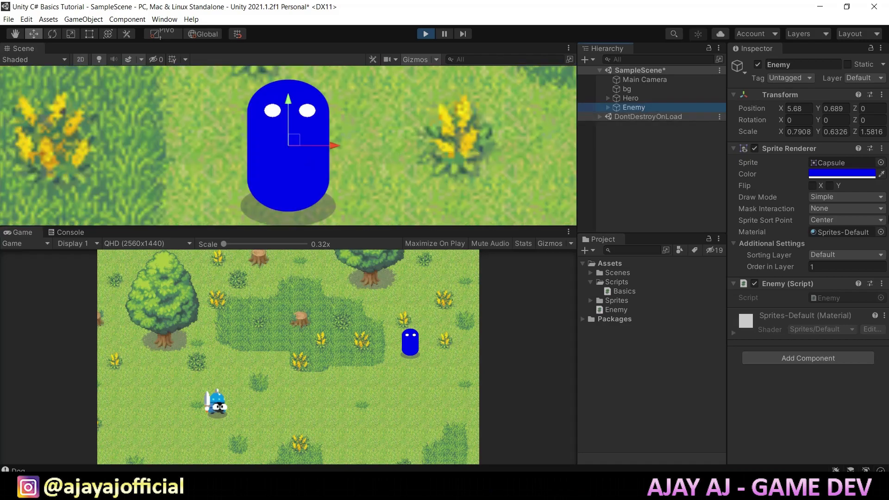
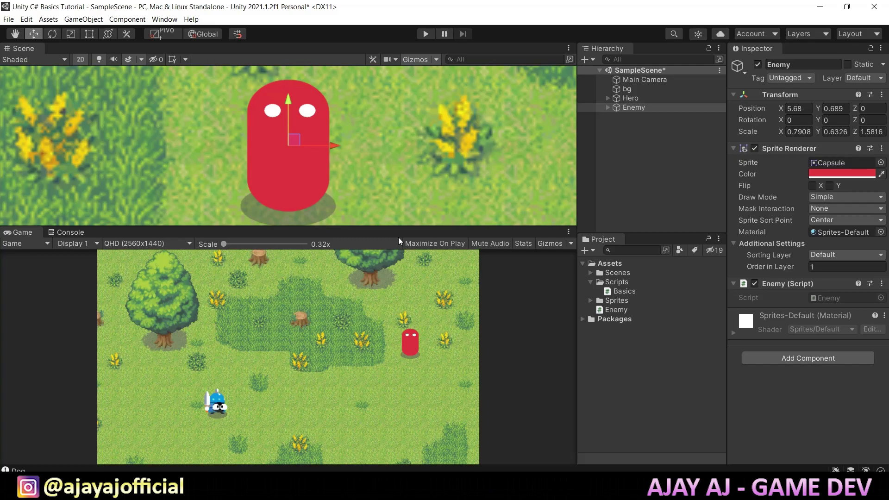
Select Hero and open its Basics script in Visual Studio Code
left_click(647, 99)
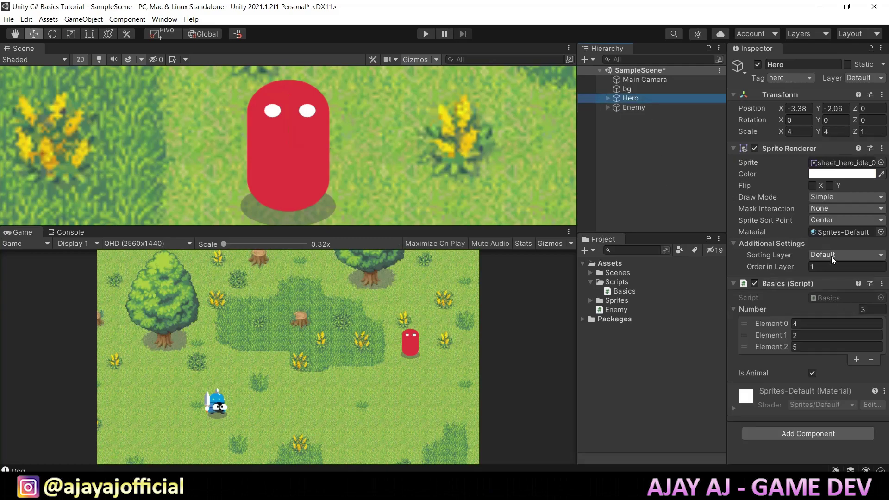
double_click(824, 299)
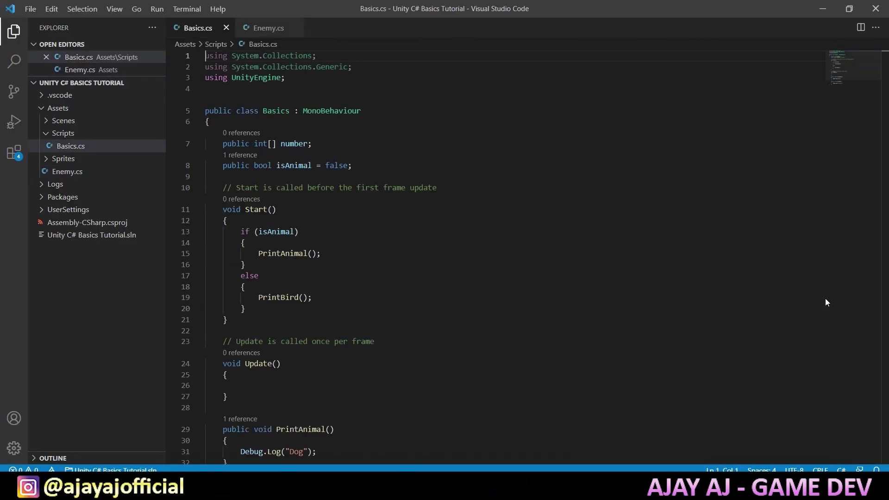
Declare 'public GameObject enemy;' on a new line below the isAnimal field
left_click(359, 167)
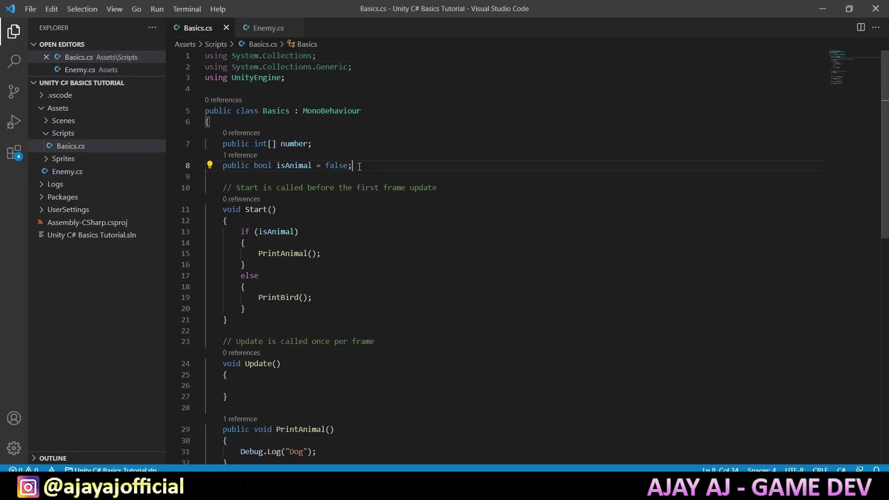
key("Return")
type("publi")
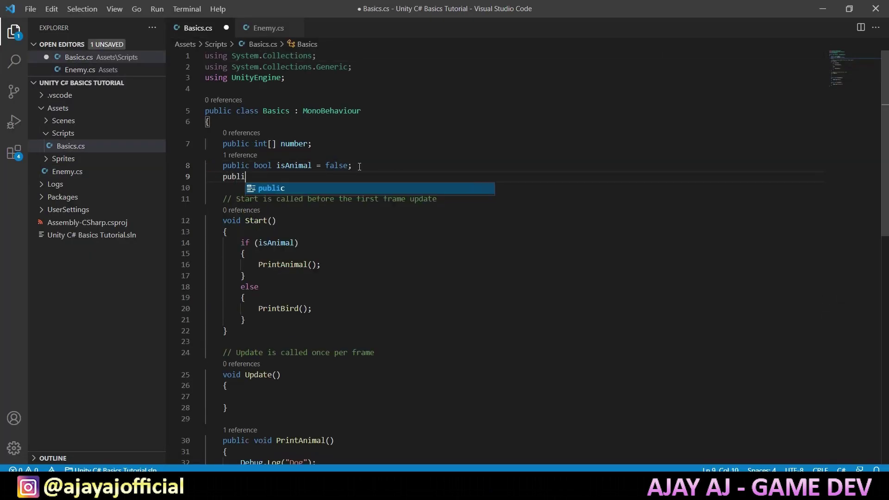
type("c Ga")
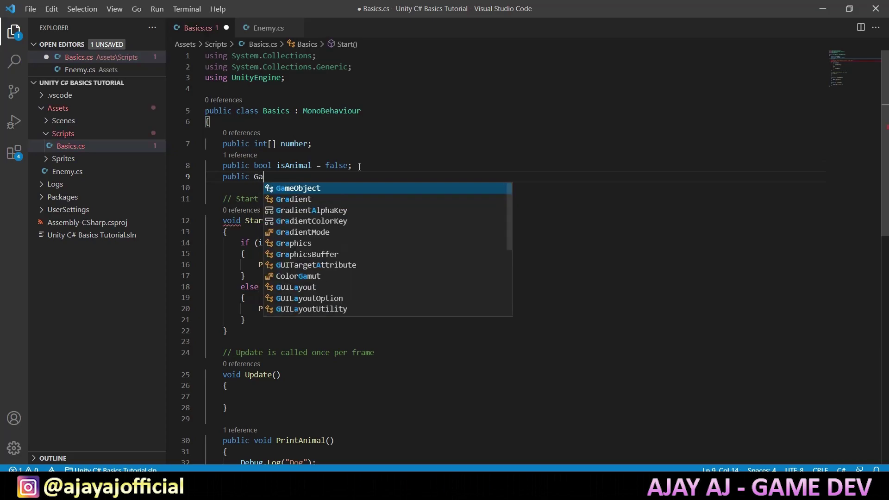
type("me")
key("Tab")
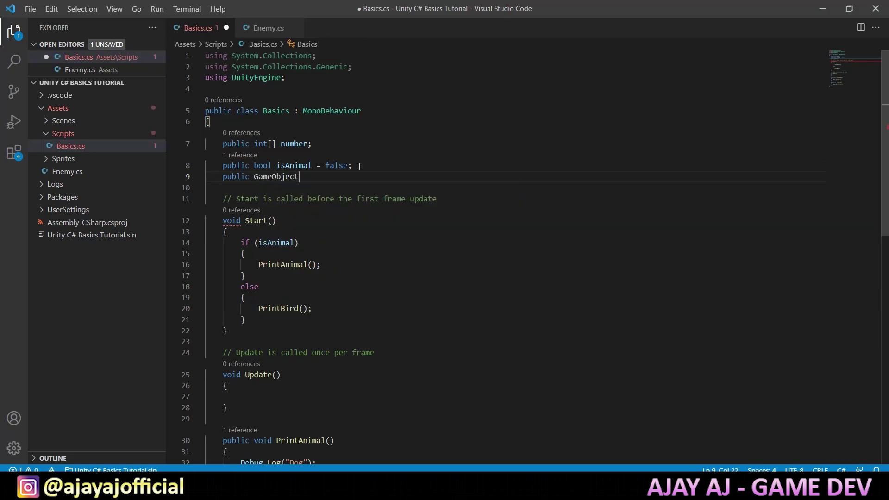
type("enem")
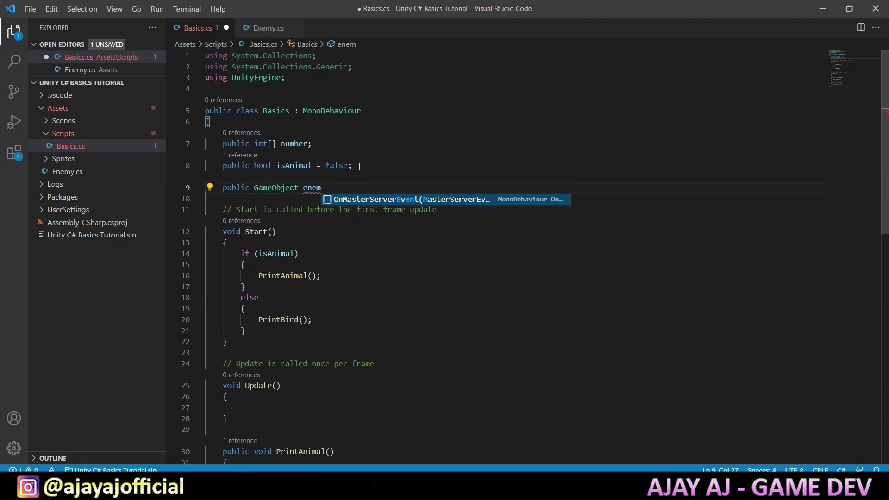
type("y;")
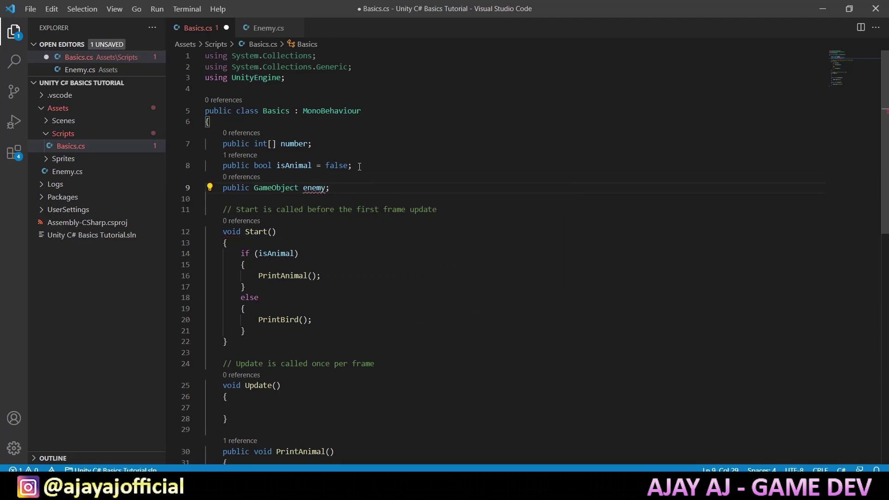
Insert a blank line after the else block in Start
scroll(285, 225, "down", 3)
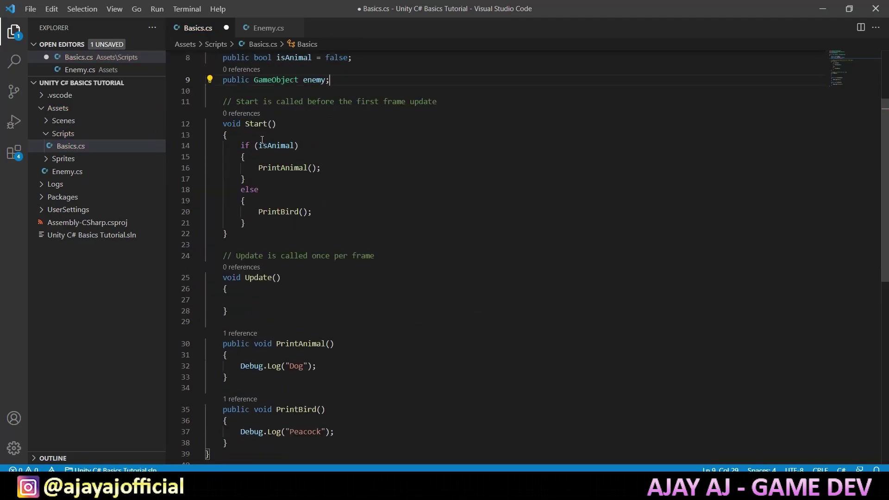
left_click(269, 223)
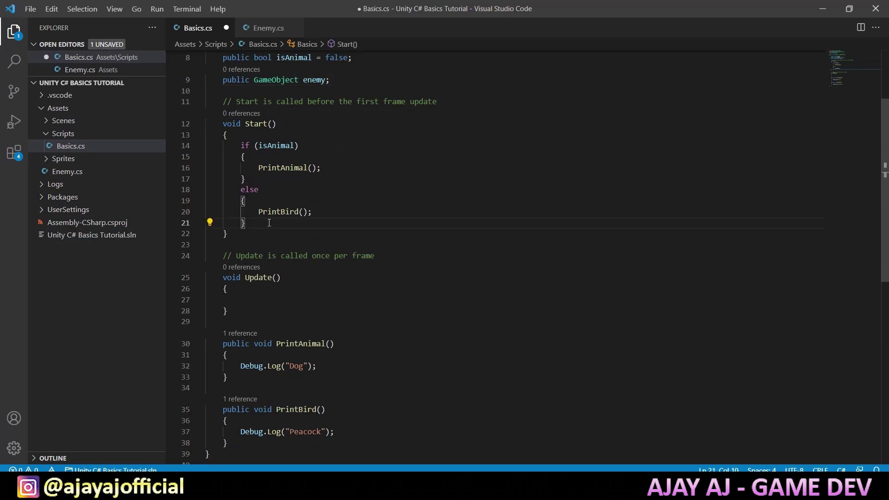
key("Return")
Begin an Instantiate call in Start passing enemy and a new Vector3
key("Return")
type("INsta")
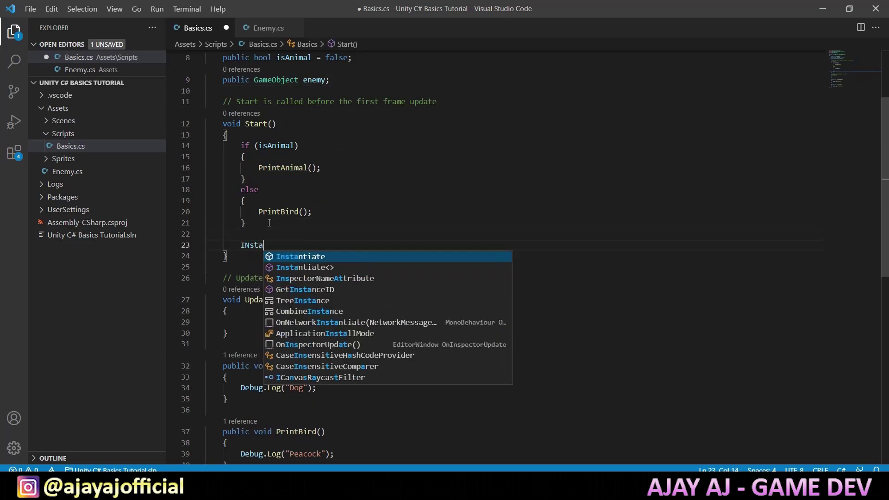
key("Return")
type("(")
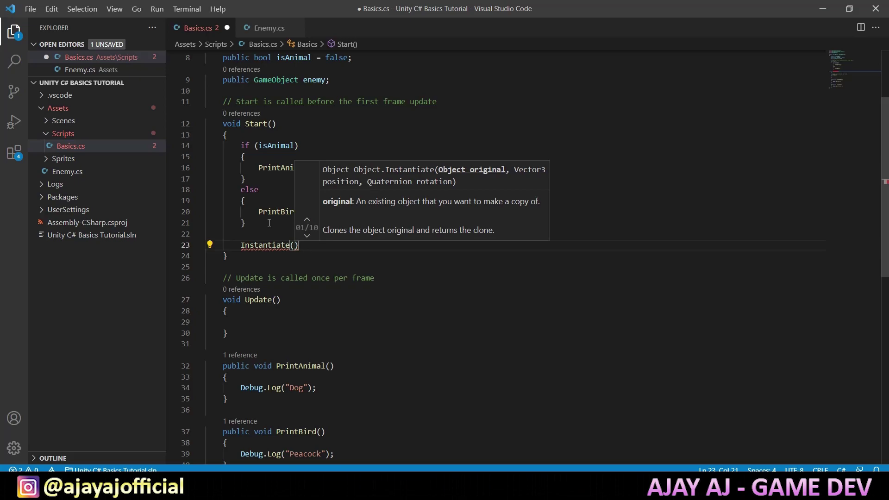
type("ene")
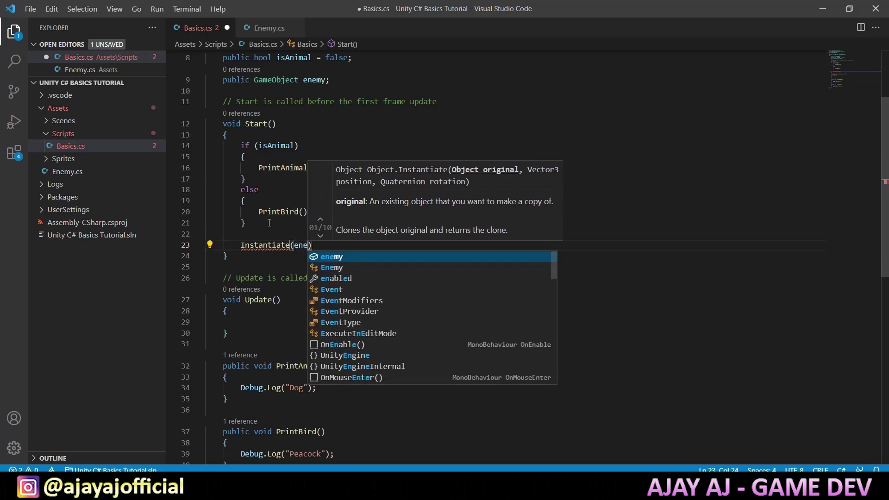
key("Return")
type(",")
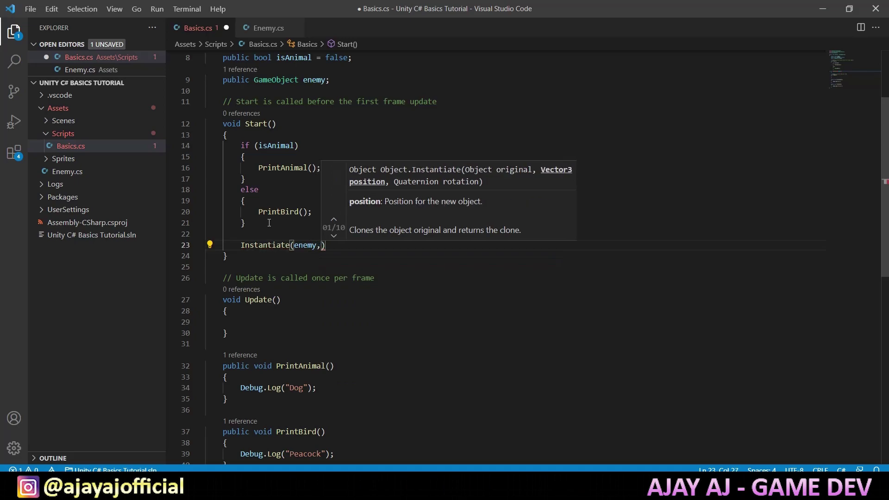
type(" new ")
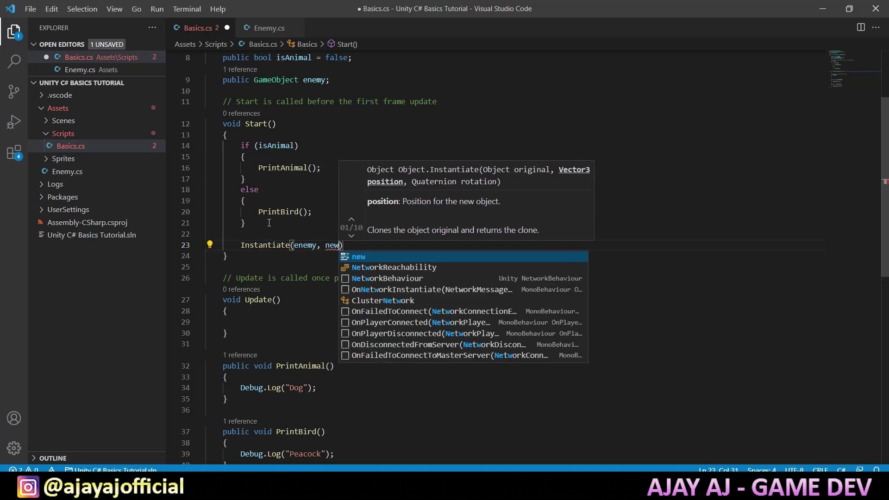
type("Vecto")
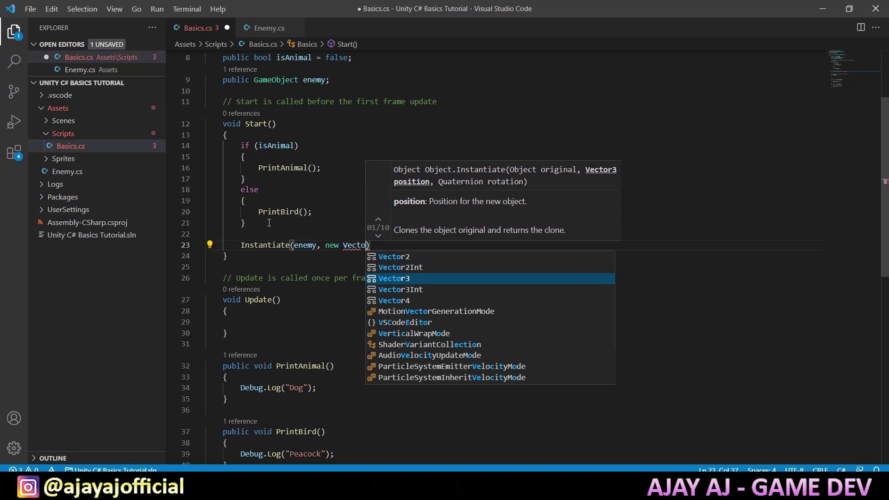
key("Return")
type("(")
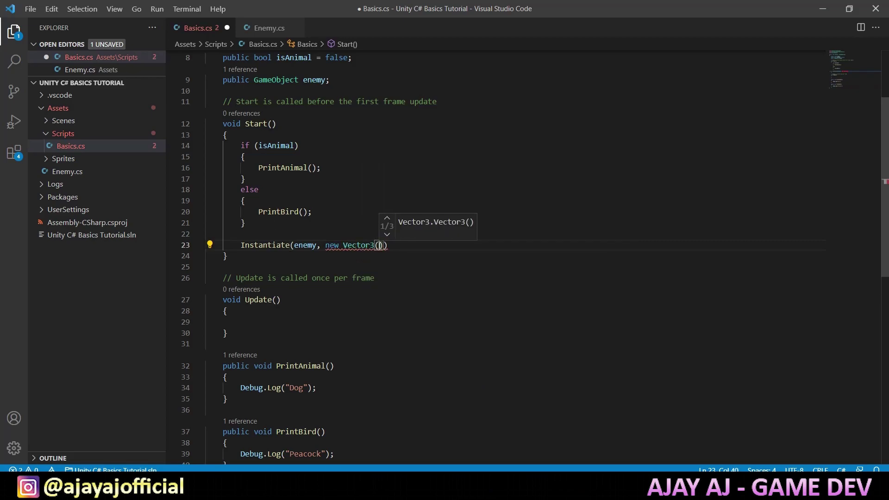
Finish it as Instantiate(enemy, new Vector3(1f,2f,0f), Quaternion.identity); and save Basics.cs
left_click(363, 245)
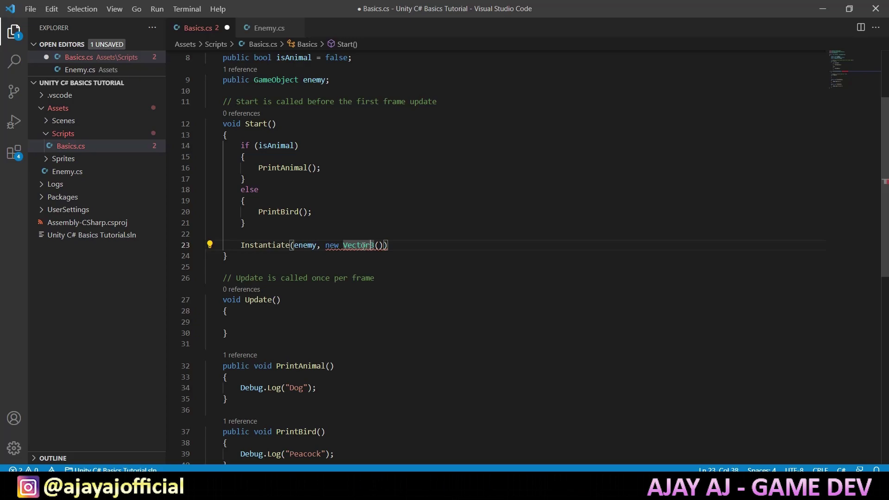
key("Right")
key("Right")
type("1")
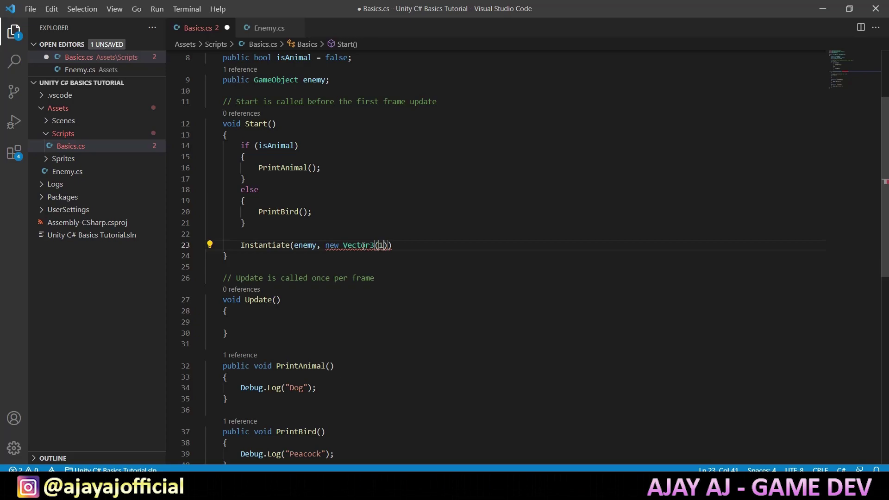
type("f,2f")
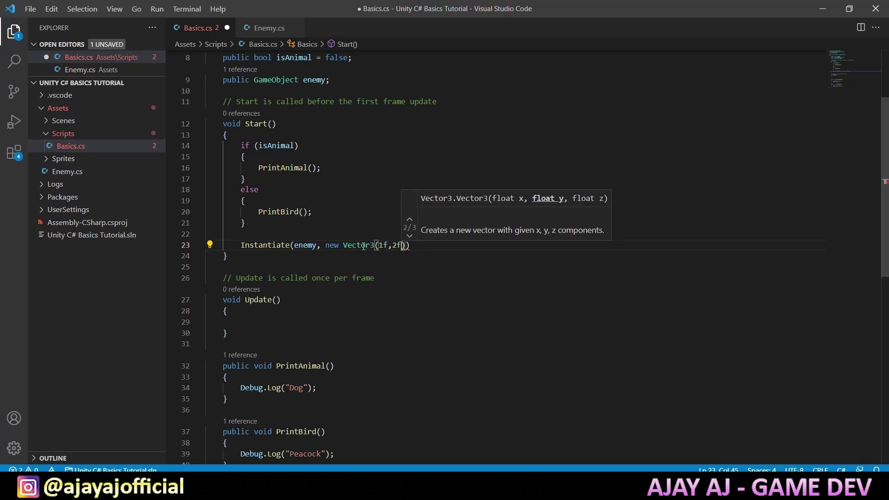
type(",0f")
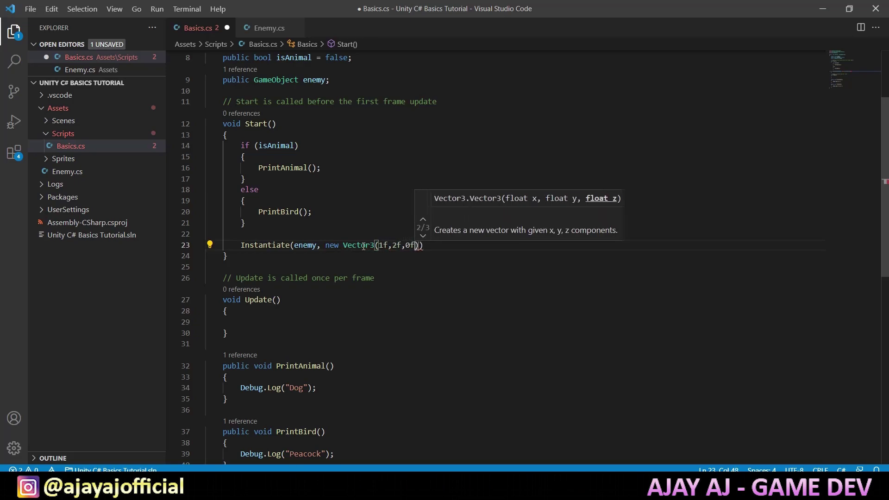
type("), ")
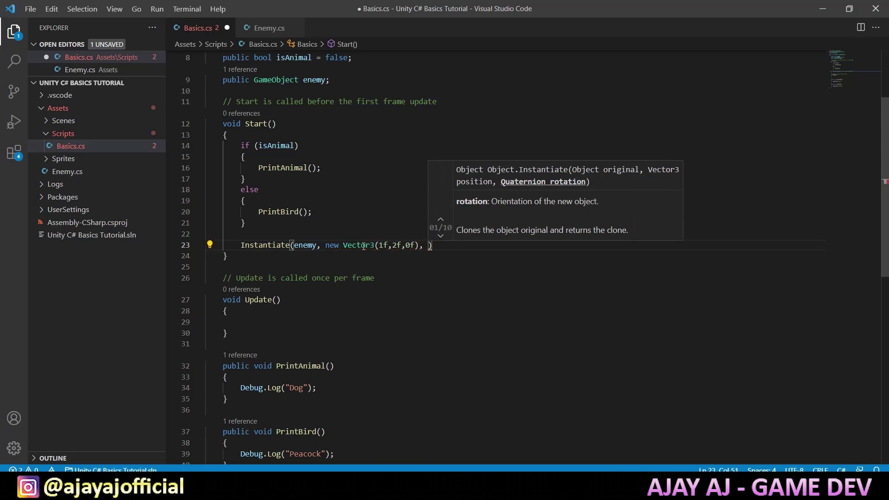
type("Quaternion.")
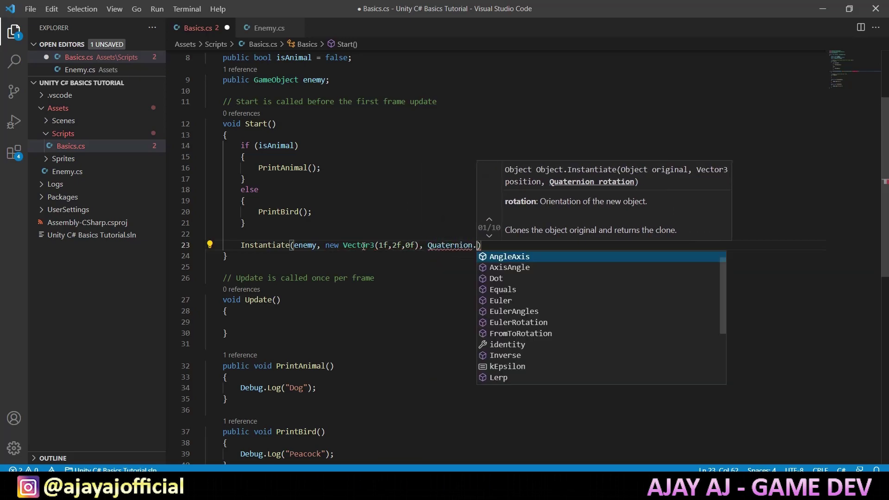
type("i")
key("Tab")
key("Escape")
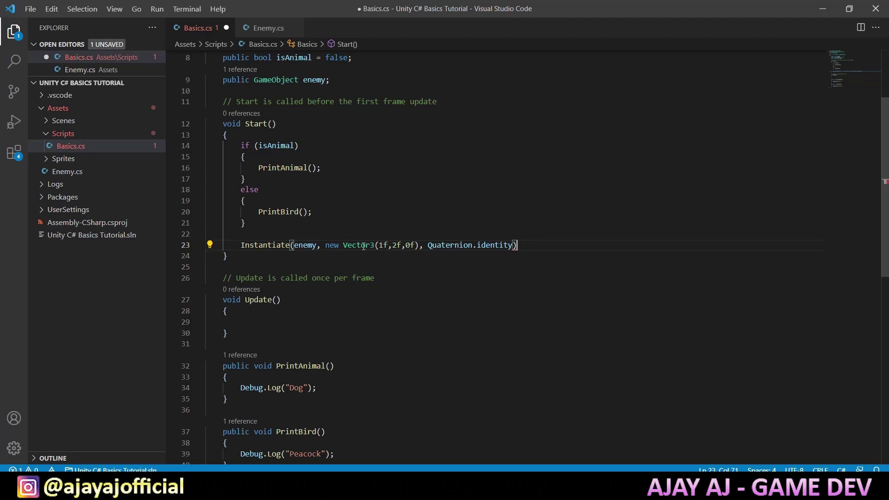
type(";")
left_click(390, 222)
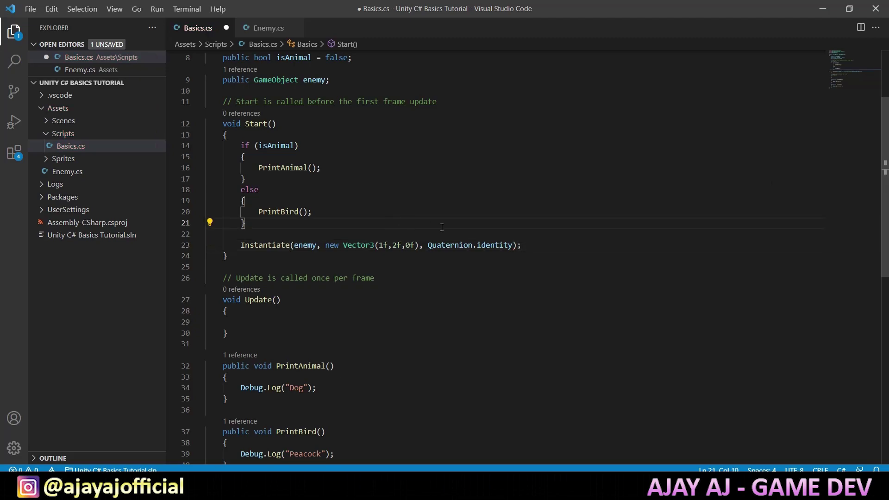
key("ctrl+s")
key("alt+Tab")
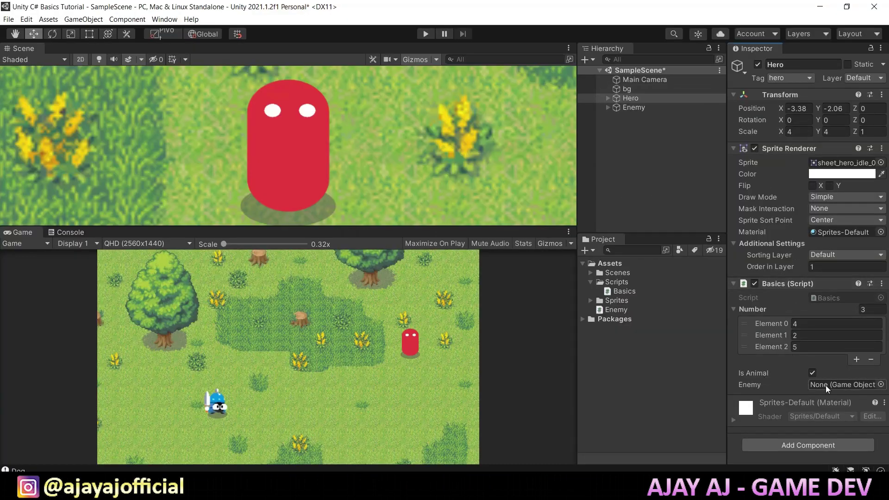
Assign Enemy to Hero's Enemy field, play, and verify Enemy(Clone) sits at X 1, Y 2
left_click_drag(652, 109, 820, 388)
left_click(424, 35)
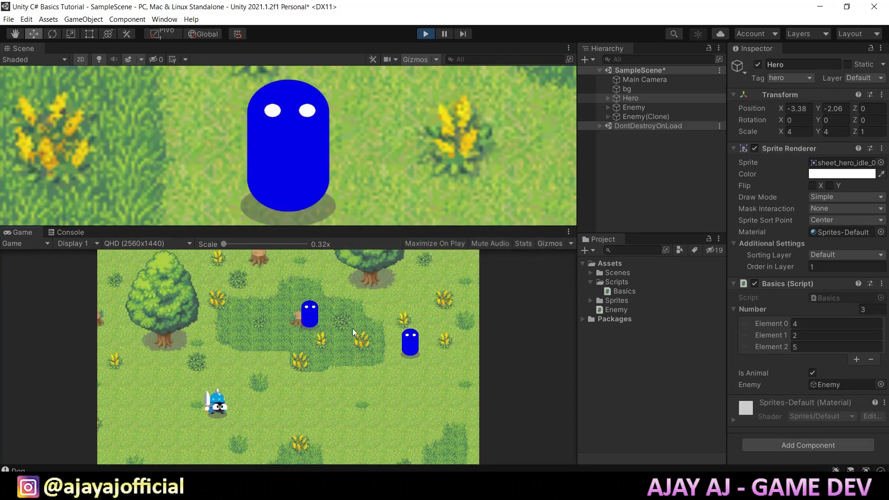
left_click(657, 117)
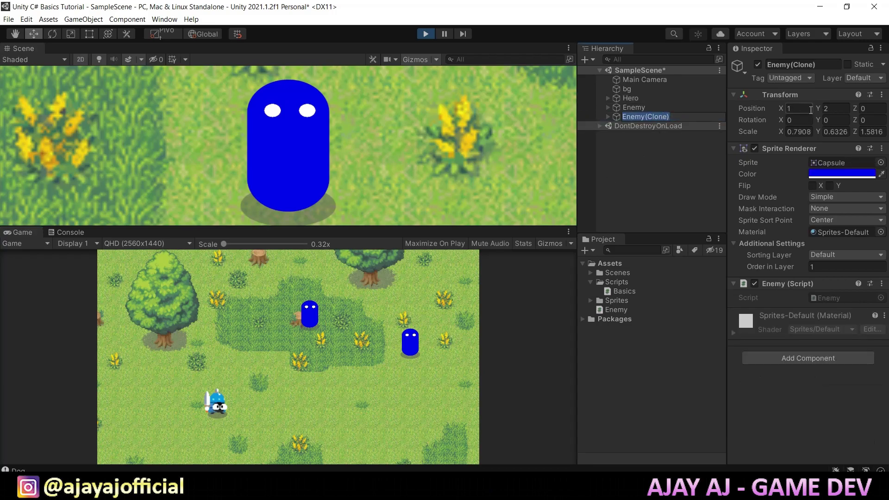
left_click(795, 109)
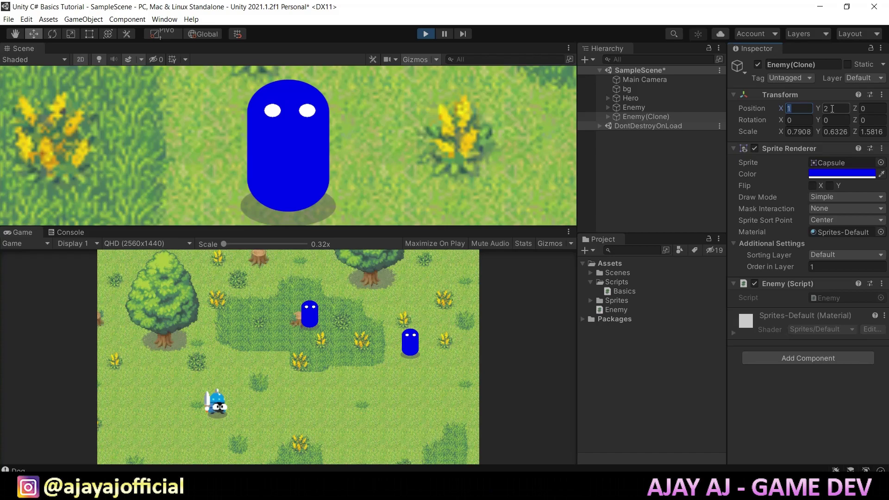
left_click(833, 108)
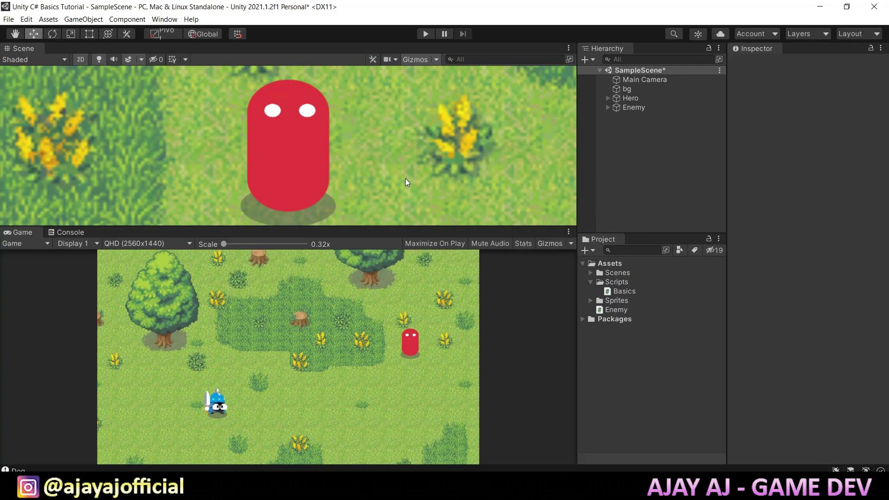
Select the Enemy object and open its Enemy script in Visual Studio Code
left_click(657, 109)
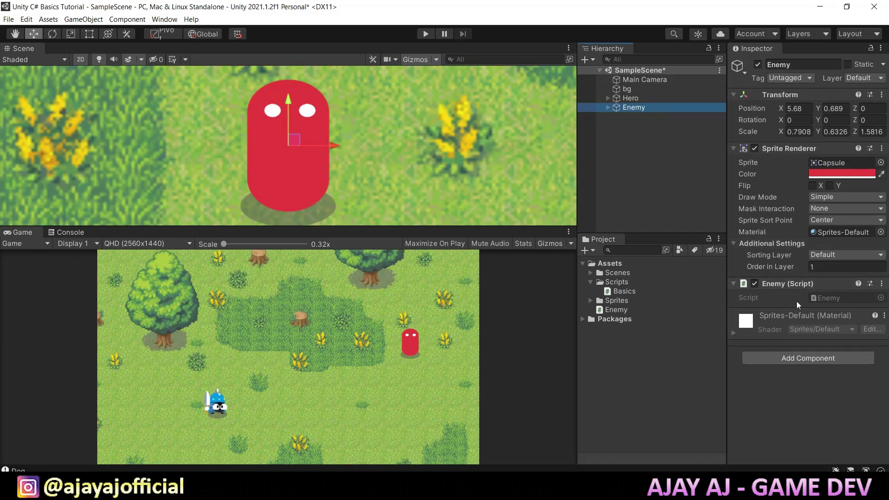
left_click(818, 299)
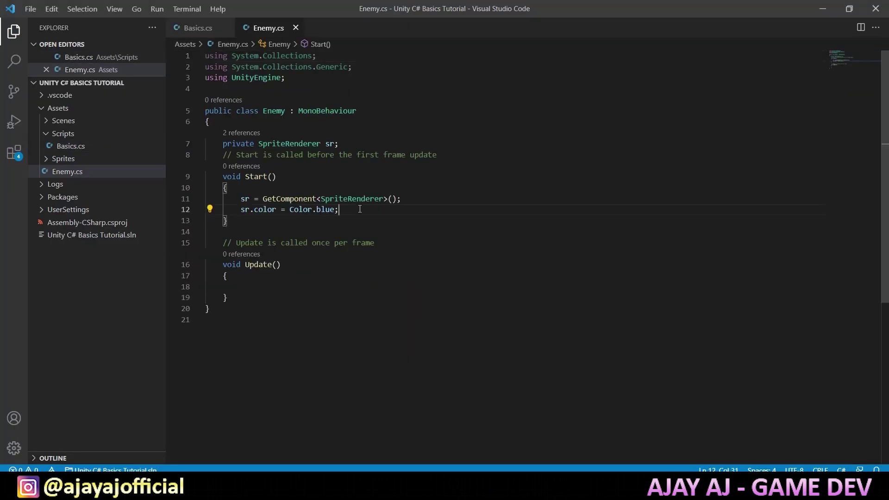
Add Destroy(gameObject, 3f); after the blue colour line in Start and save Enemy.cs
key("Return")
type("Des")
key("Tab")
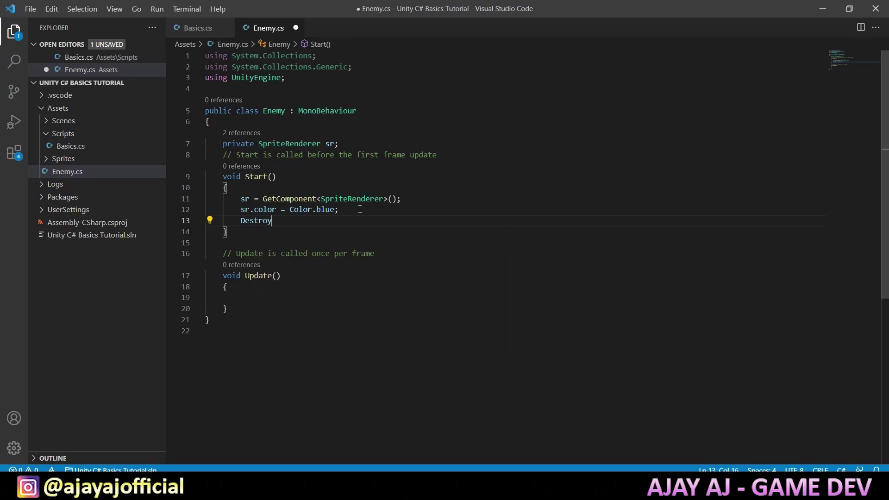
type("(")
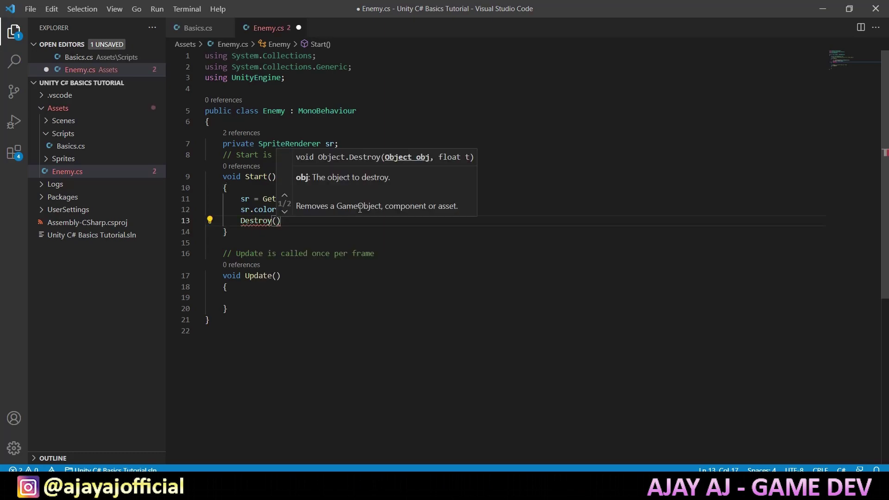
type("gam")
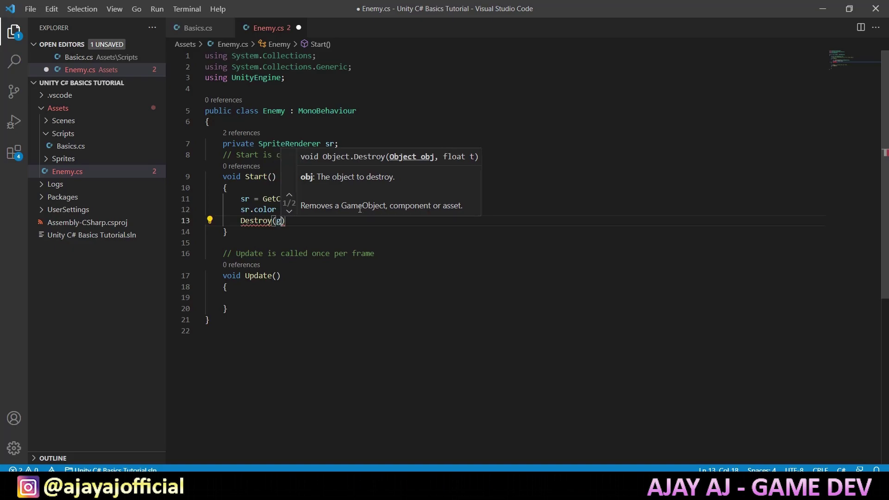
key("Tab")
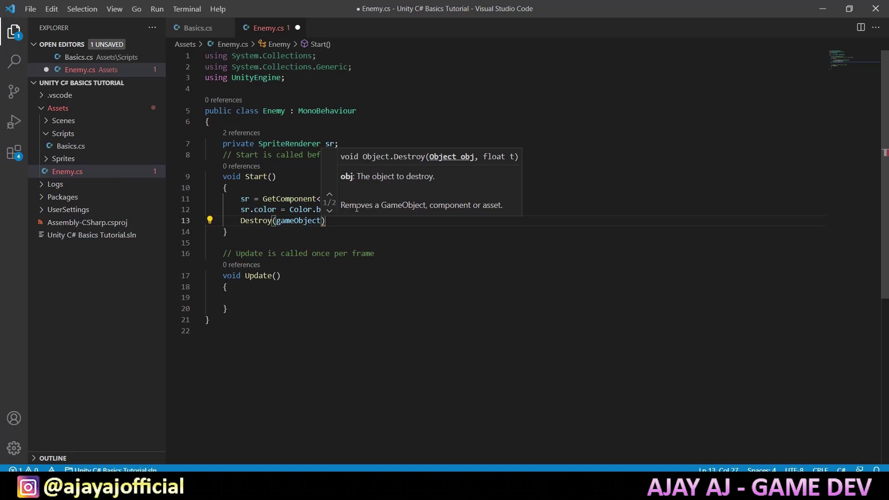
type(", ")
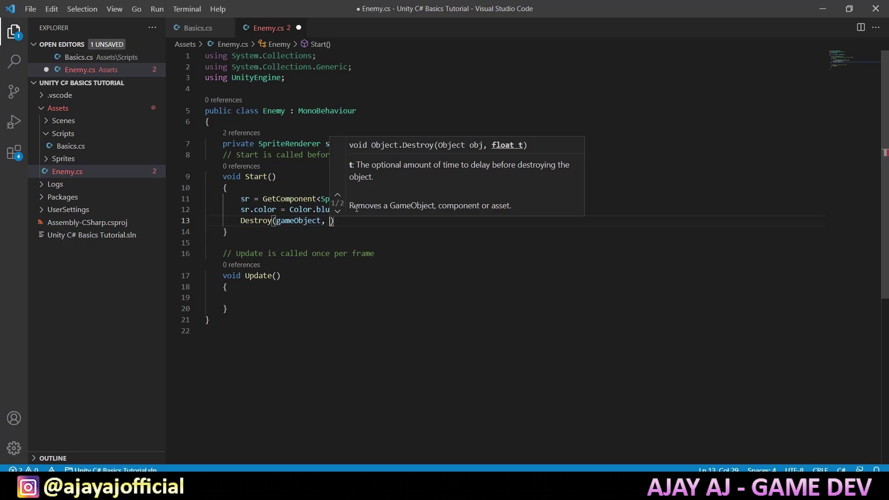
type("3f")
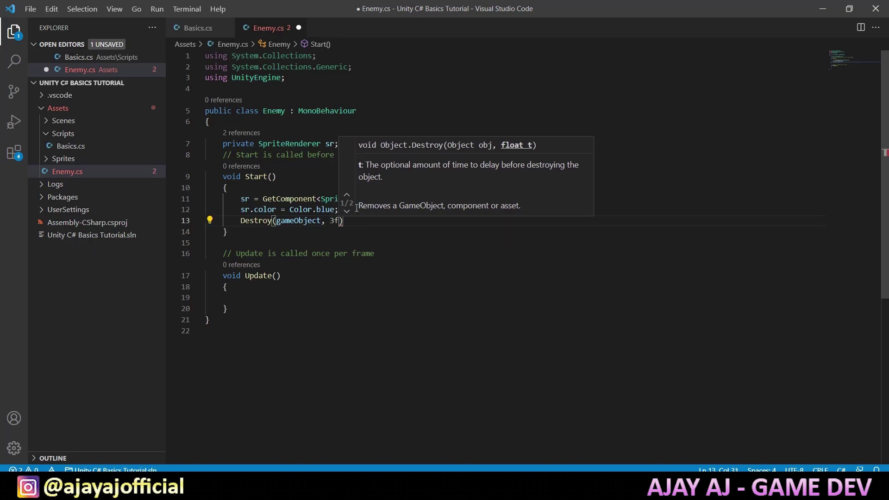
type(");")
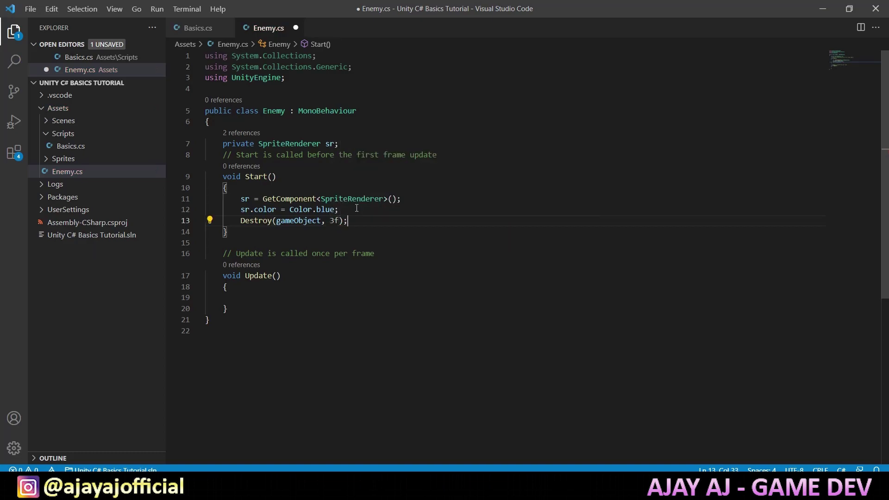
key("ctrl+s")
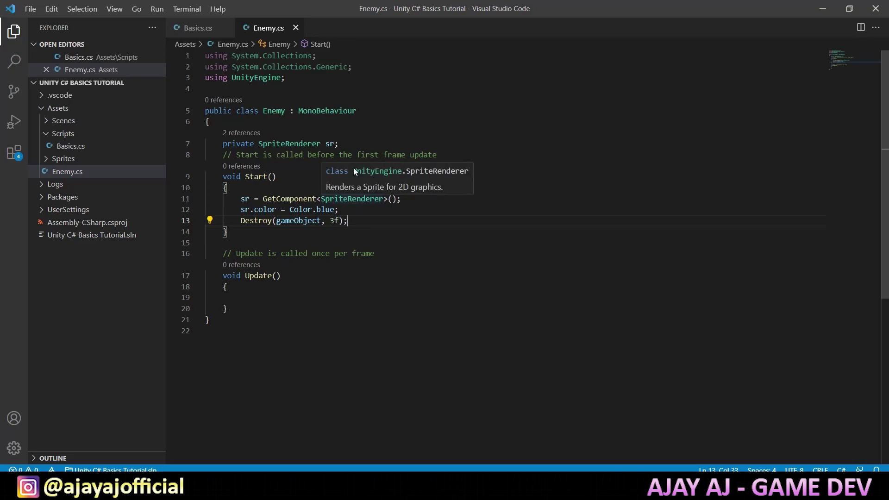
key("alt+Tab")
Play the scene, watch the enemies vanish after 3 seconds, then stop play
left_click(426, 33)
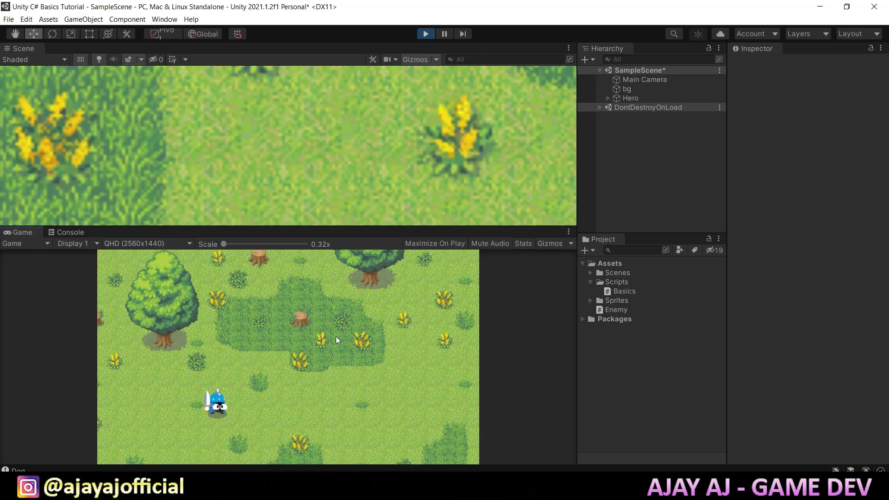
left_click(424, 34)
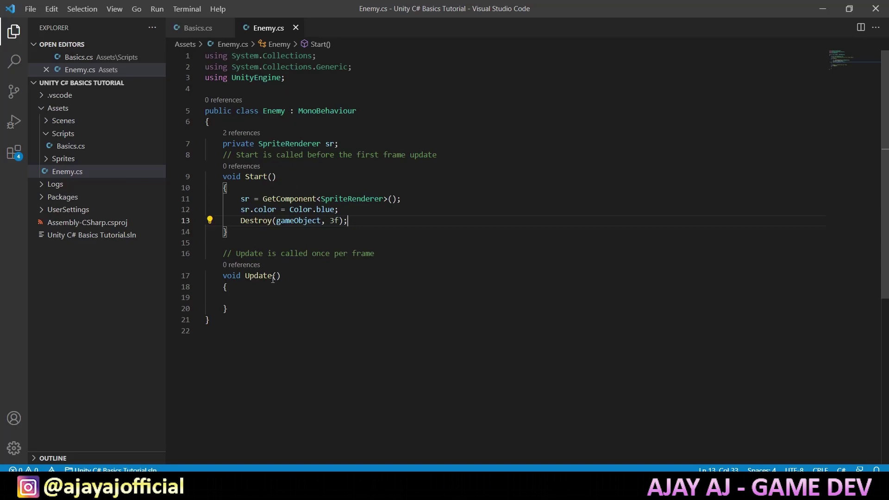
Add an if (Input.GetKeyDown(KeyCode.Space)) check inside Update
left_click(291, 297)
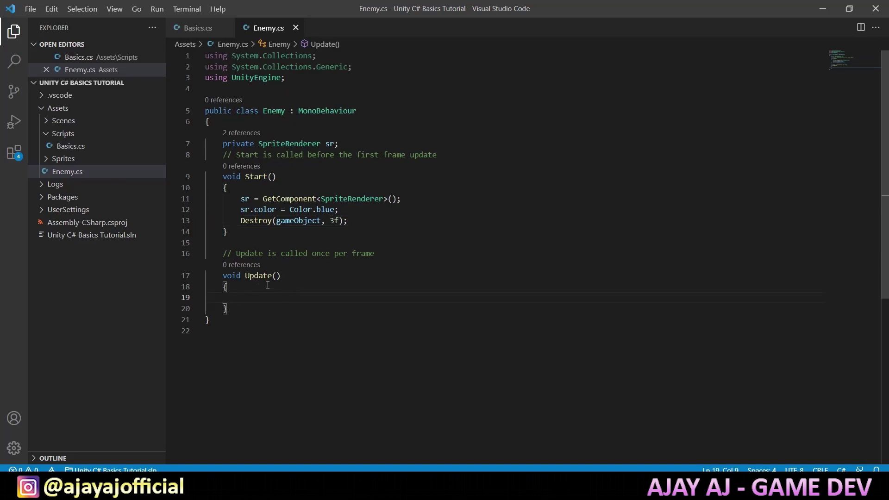
type("if")
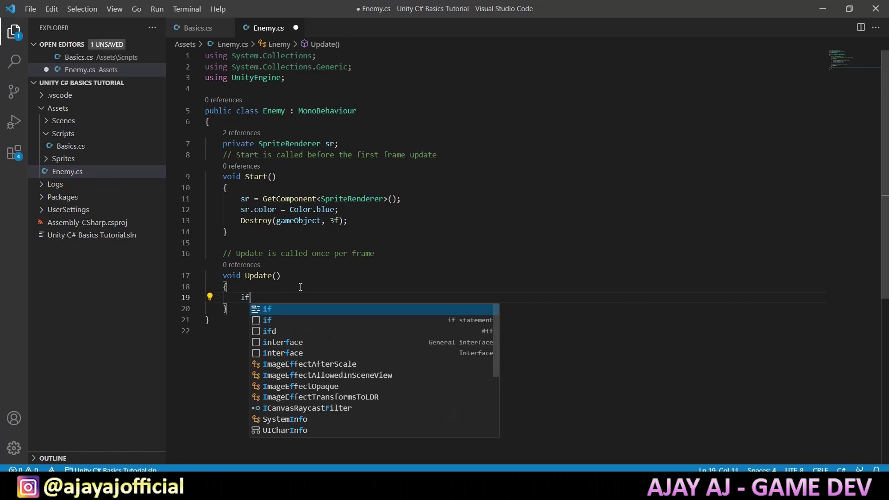
key("Tab")
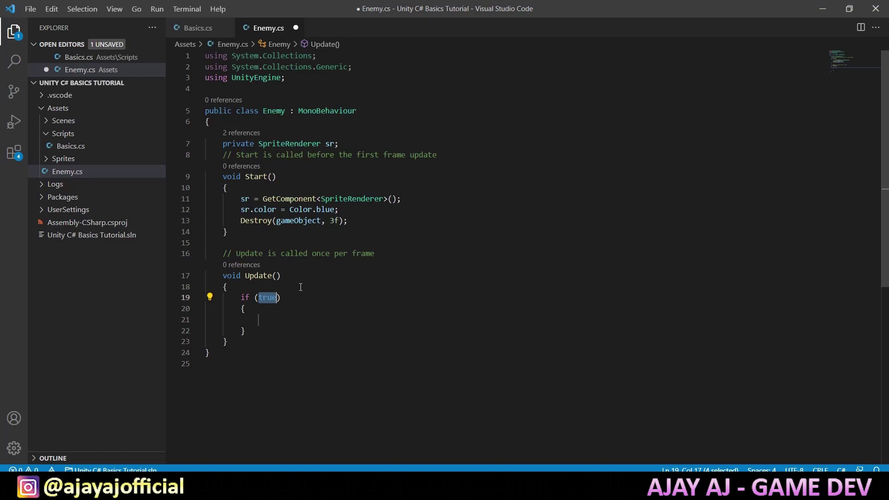
mouse_move(277, 298)
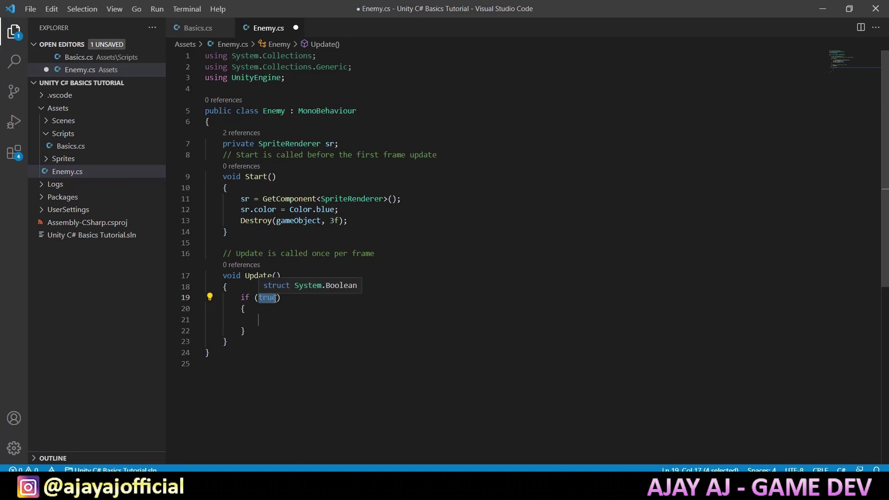
type("Input.")
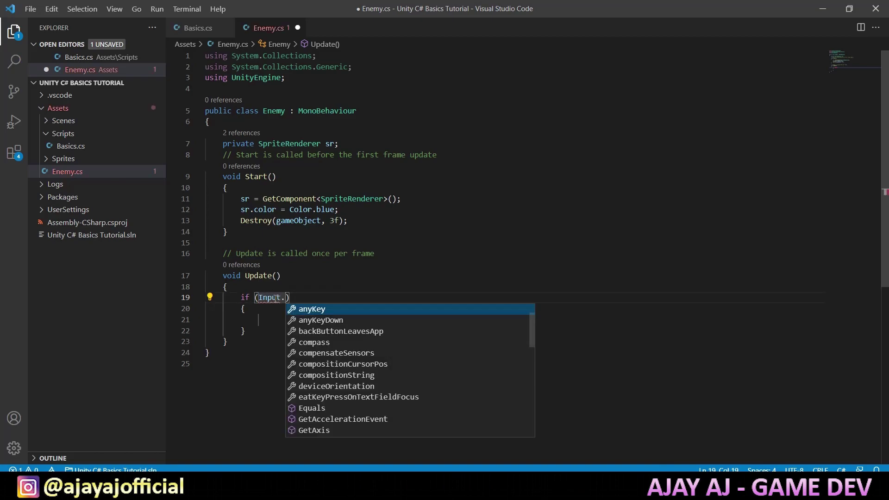
type("Getkeyd")
key("Tab")
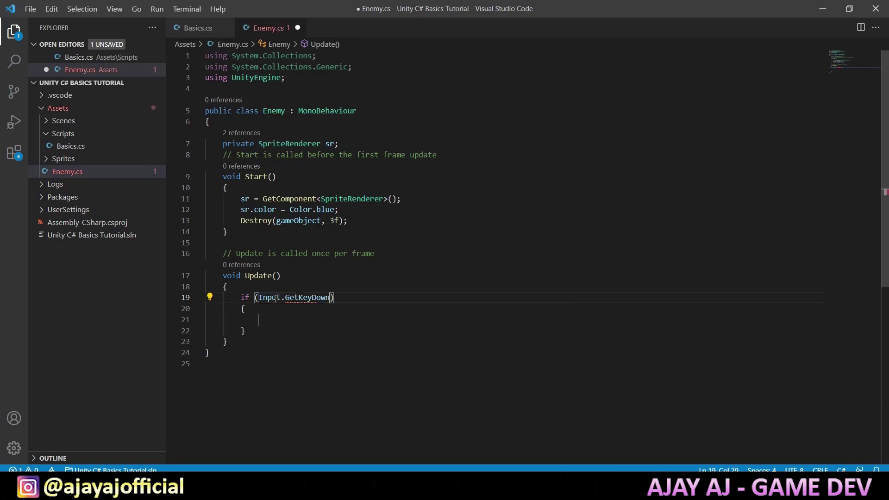
type("(")
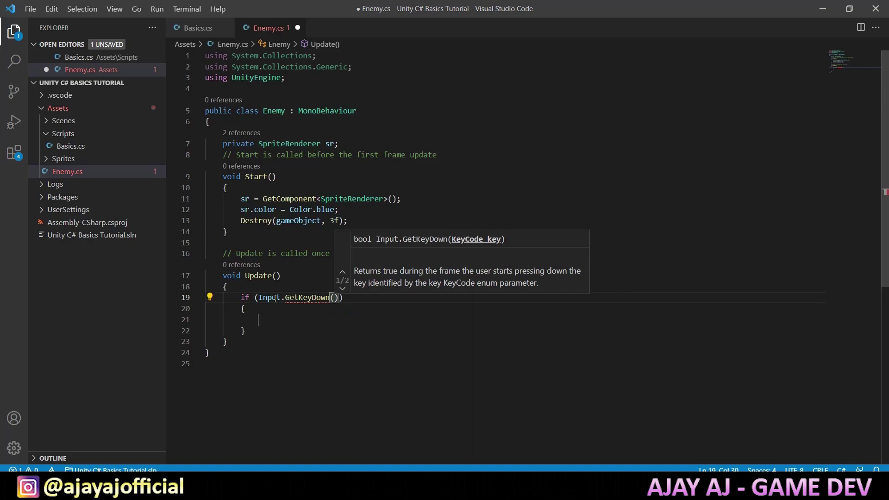
type("KeyCod")
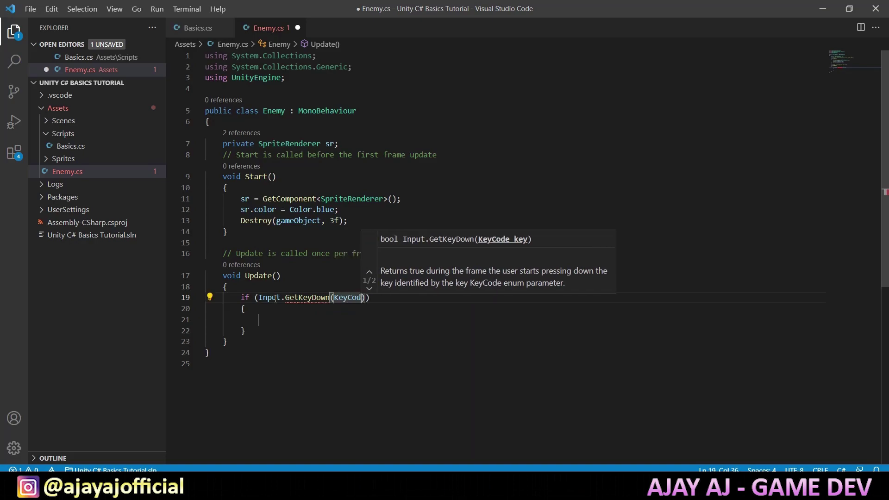
type("e.Spa")
key("Tab")
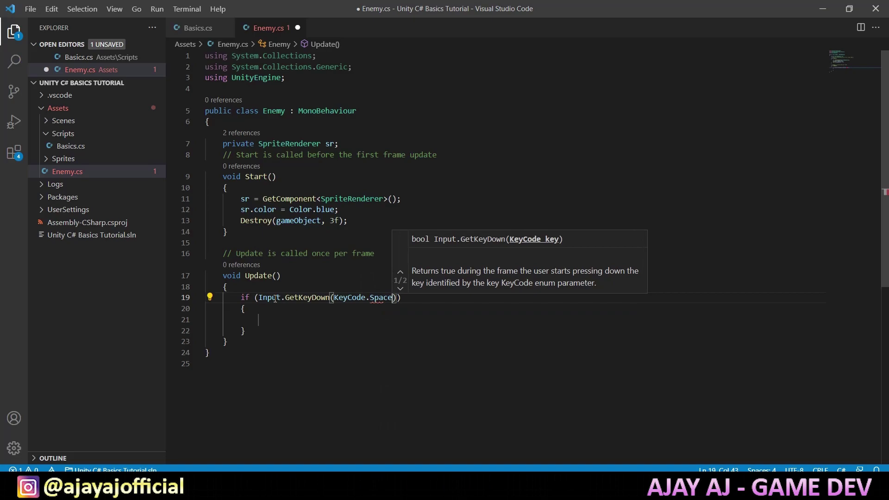
Put Destroy(gameObject); inside the Space-key if block
left_click(335, 326)
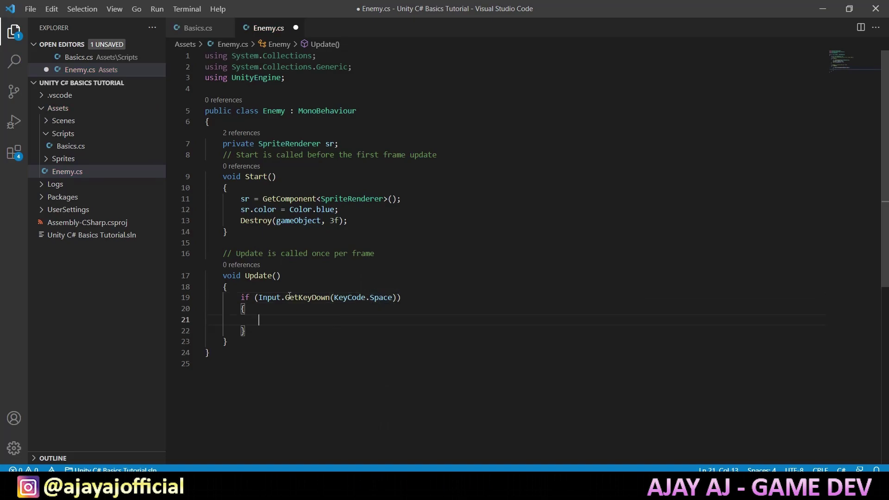
left_click_drag(267, 299, 245, 310)
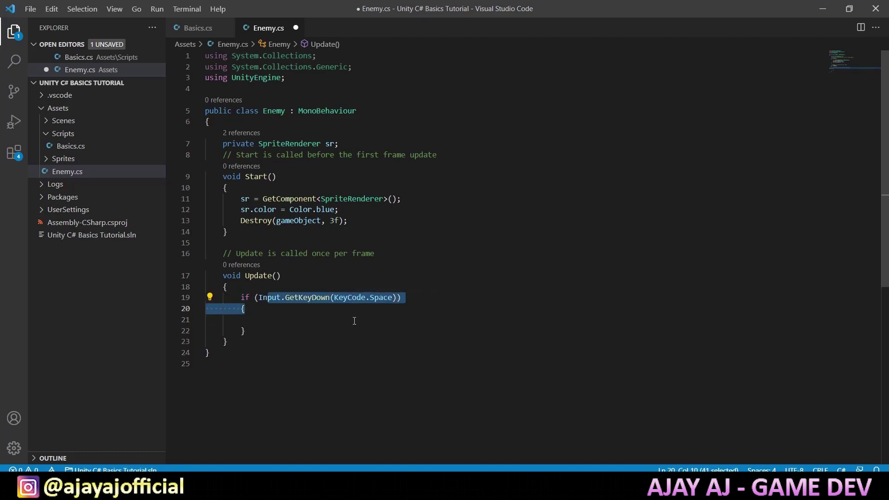
left_click(290, 323)
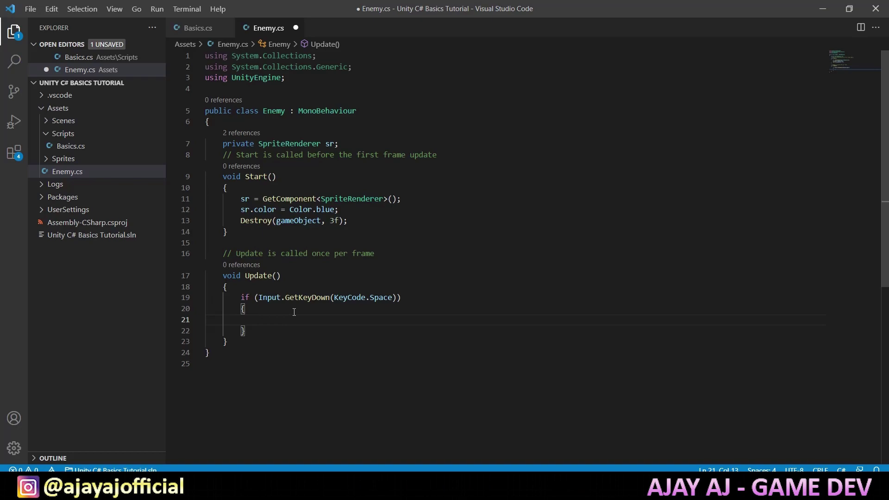
type("Dest")
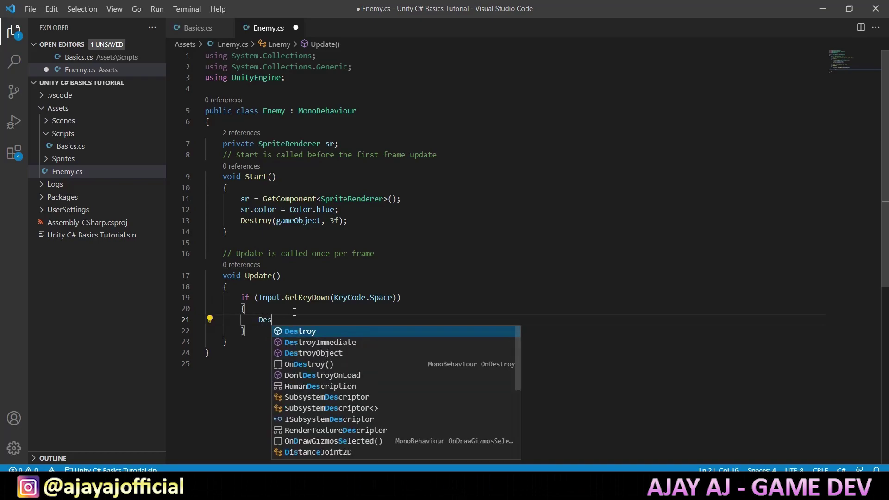
key("Tab")
type("(ga")
key("Tab")
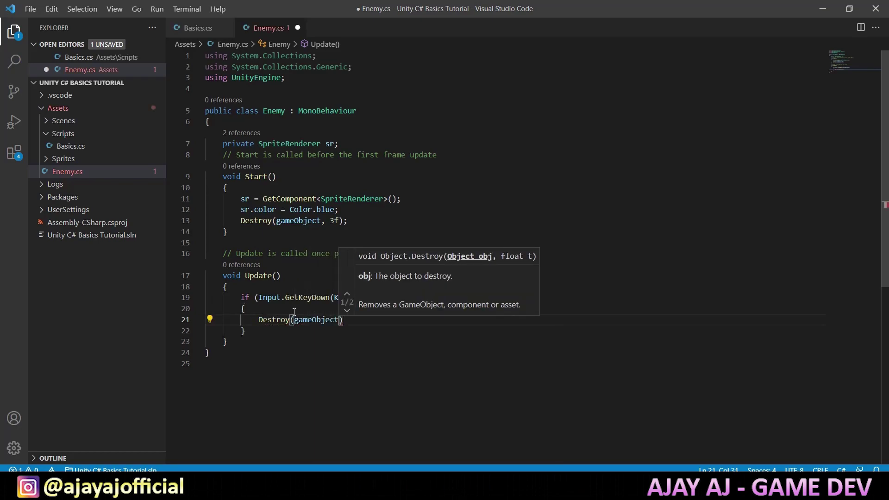
type(");")
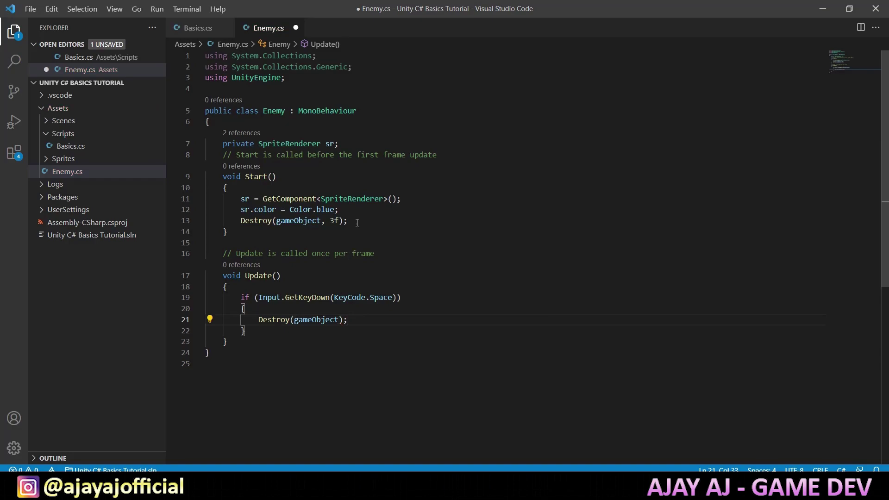
Delete the timed Destroy(gameObject, 3f) line from Start and save the script
left_click_drag(357, 222, 192, 225)
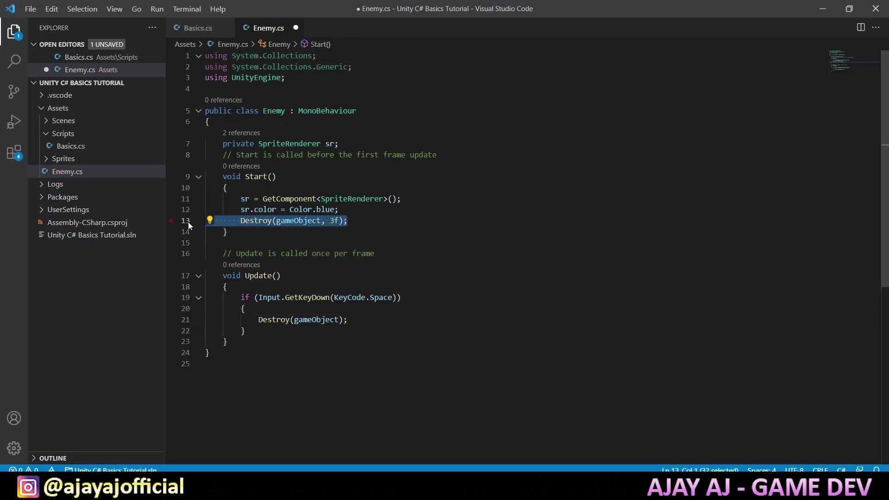
key("BackSpace")
key("BackSpace")
key("ctrl+s")
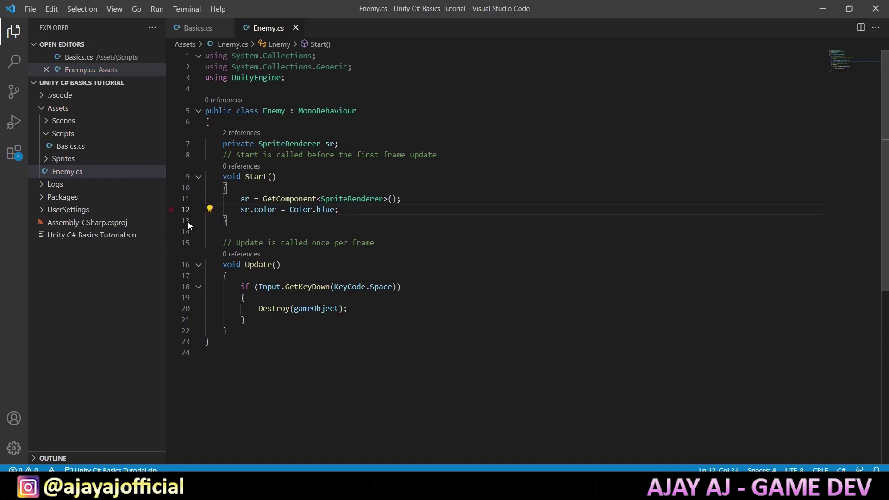
key("alt+Tab")
Play-test the Space-key destruction, stop play, then open the Basics script in VS Code
left_click(421, 32)
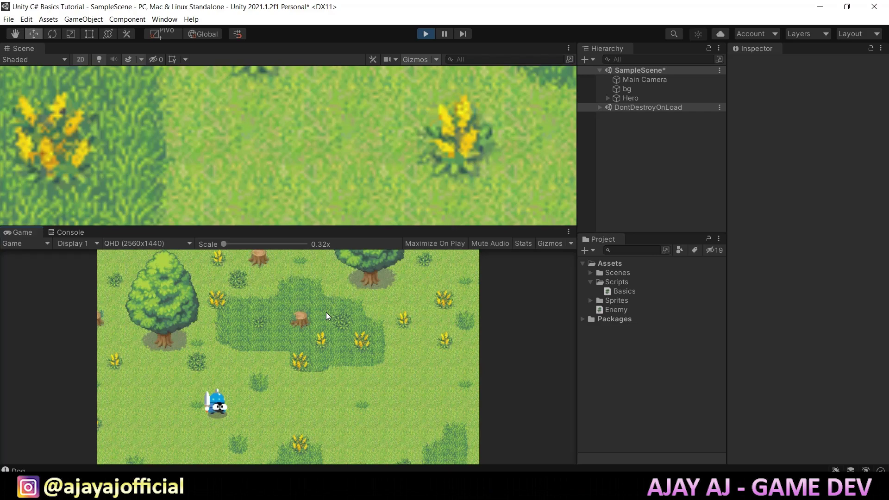
left_click(426, 33)
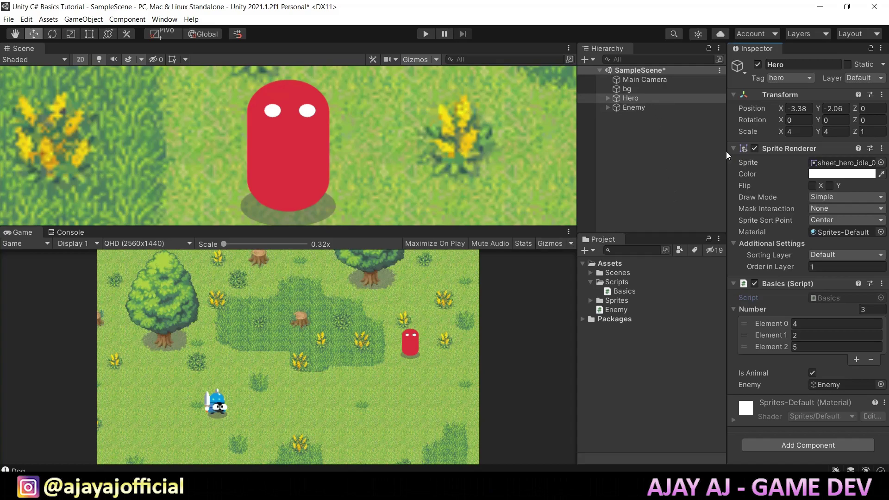
double_click(824, 296)
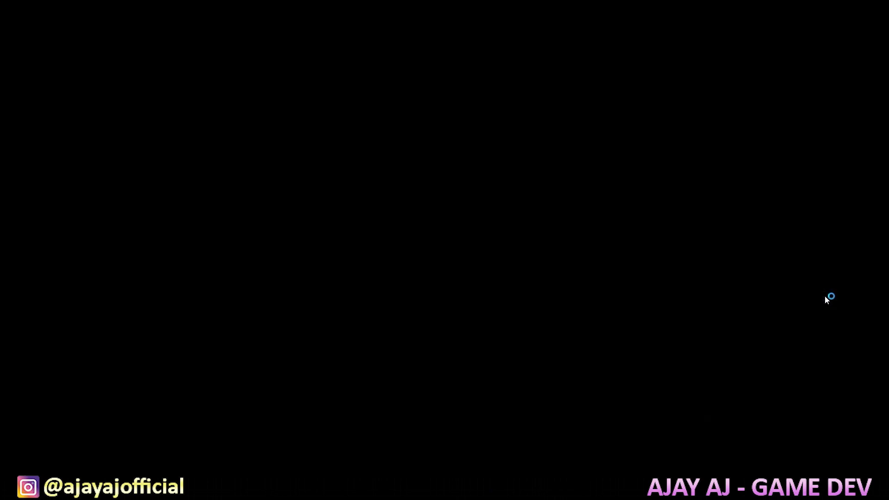
Type Input.GetAxisRaw("Horizontal") in Update with a '// < -1 0 > +1' range comment
scroll(408, 295, "down", 3)
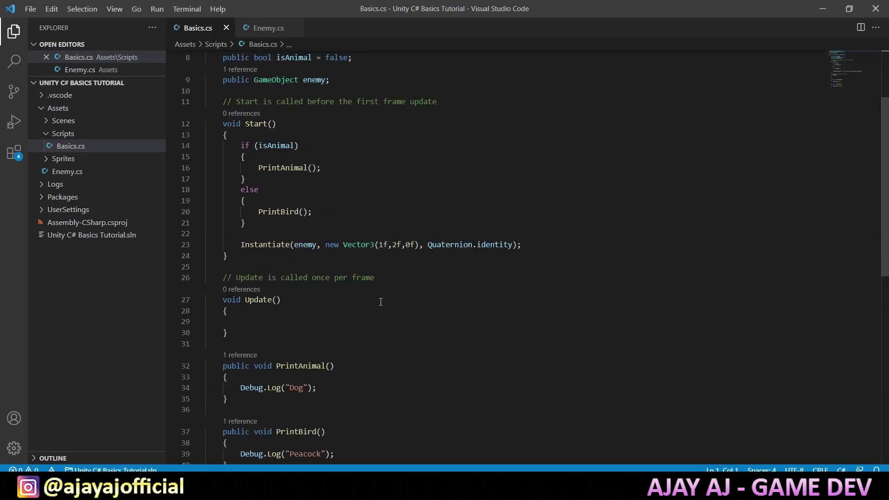
left_click(359, 323)
type("IN")
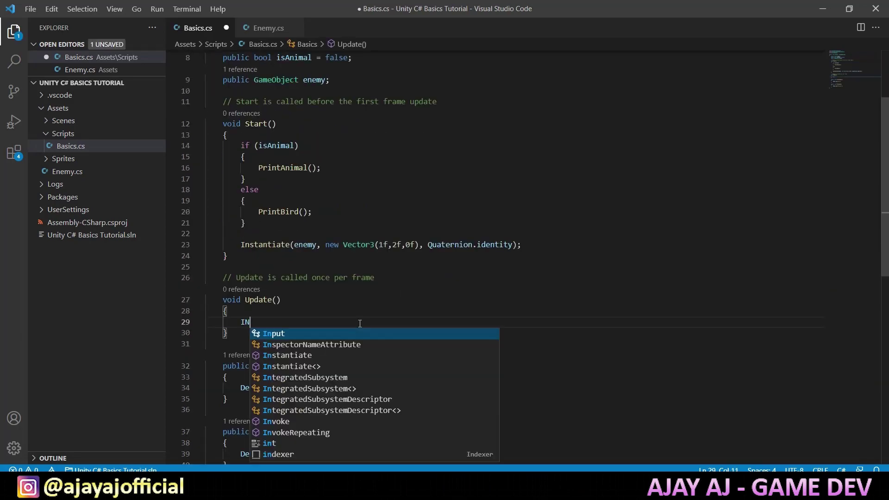
type("put.G")
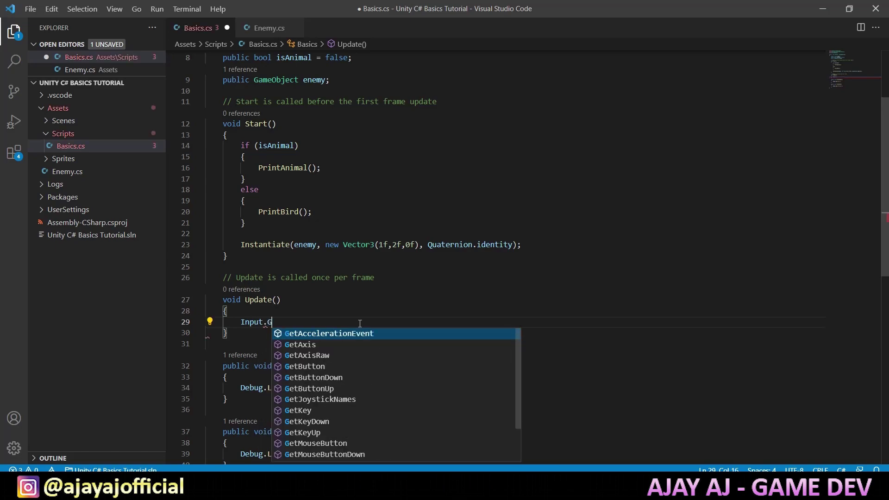
type("etA")
key("Down")
key("Tab")
type("(")
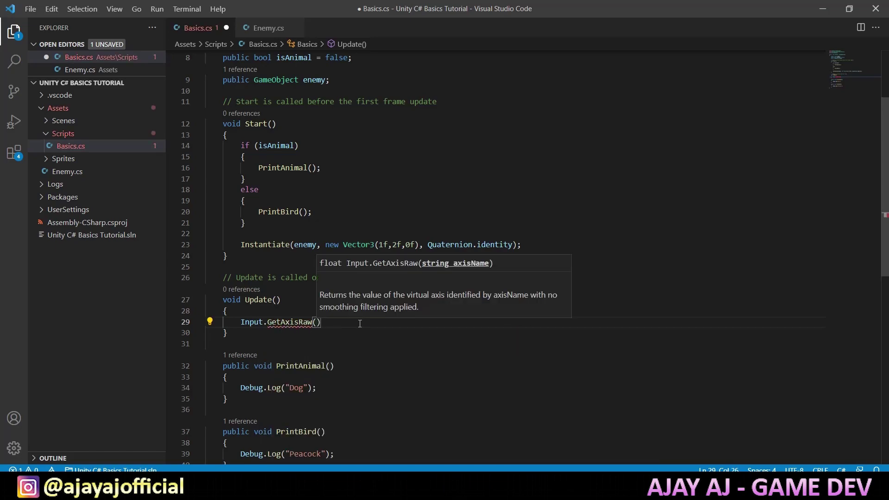
type("\"H")
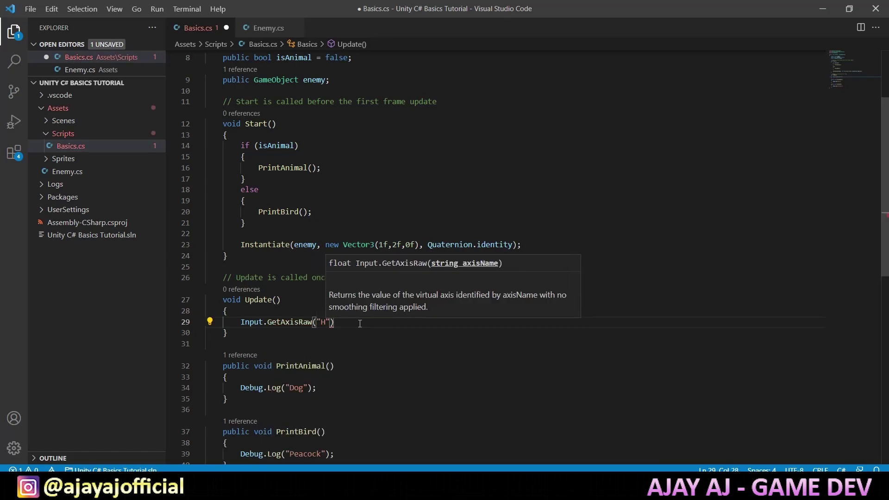
type("orizontal")
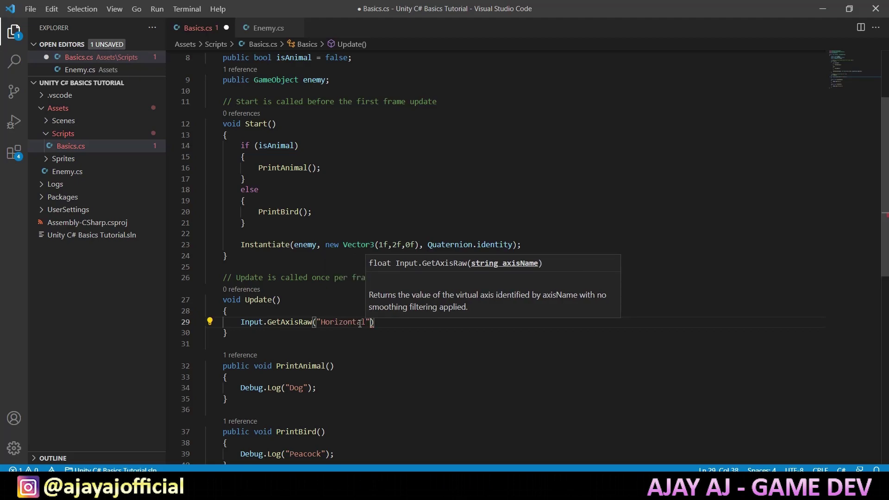
type("\")")
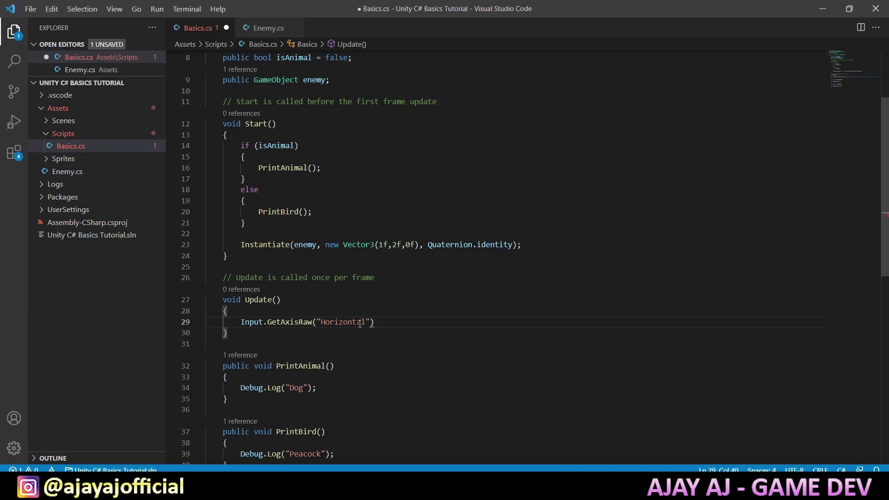
type(" //  < ")
type("-1")
type(" 0 ")
type(">")
type(" +1")
Highlight the axis name and comment, then delete the whole sample line
double_click(337, 322)
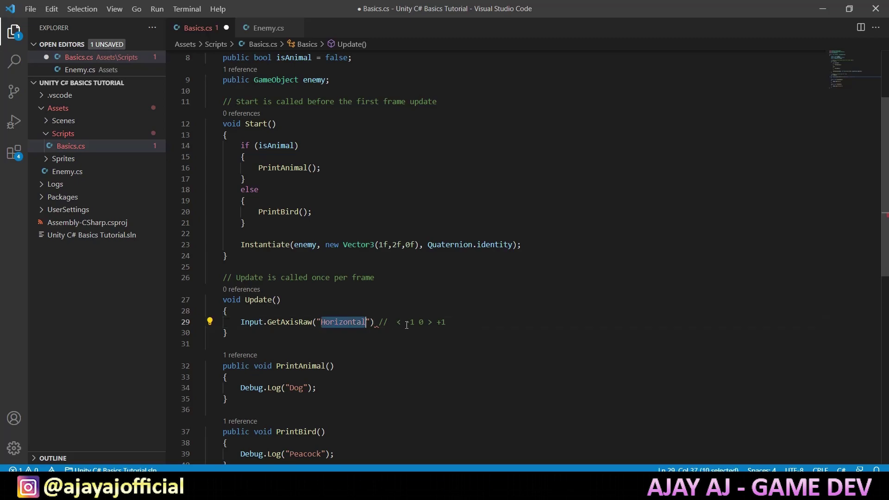
double_click(382, 322)
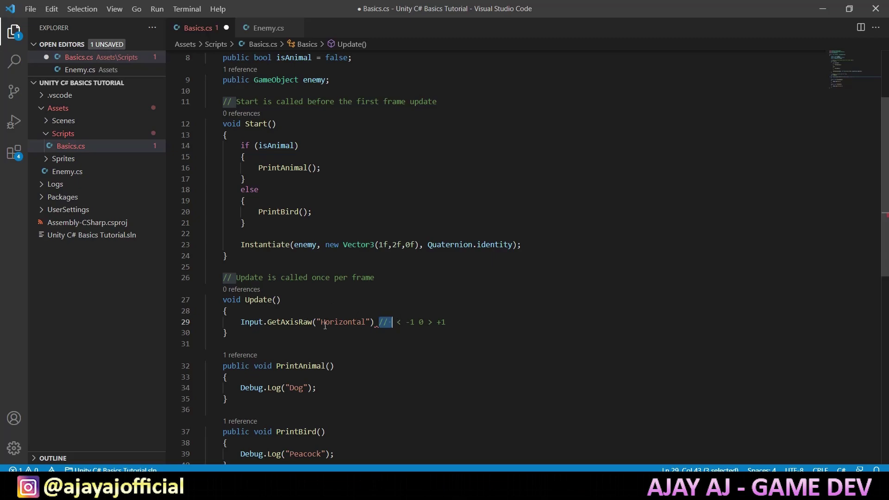
left_click_drag(240, 322, 447, 324)
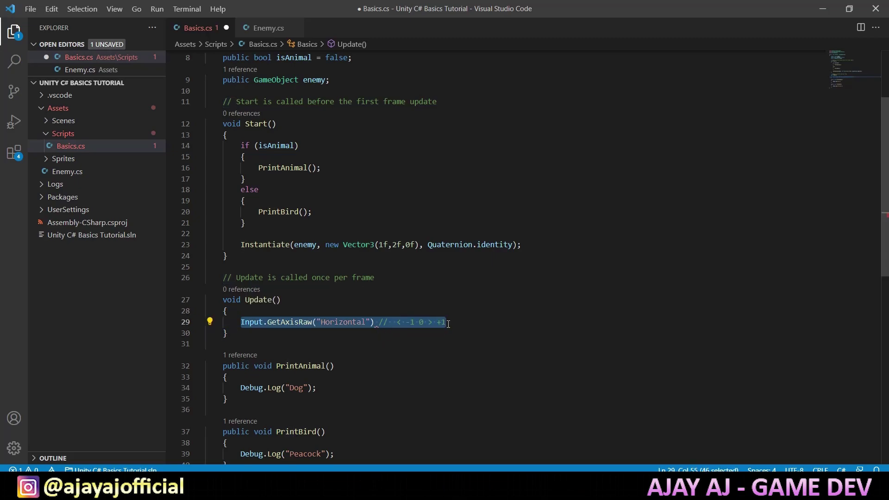
key("BackSpace")
In Update, declare Vector3 pos = new Vector3(Input.GetAxisRaw("Horizontal"), Input.GetAxisRaw("Vertical"), 0f)
type("Vect")
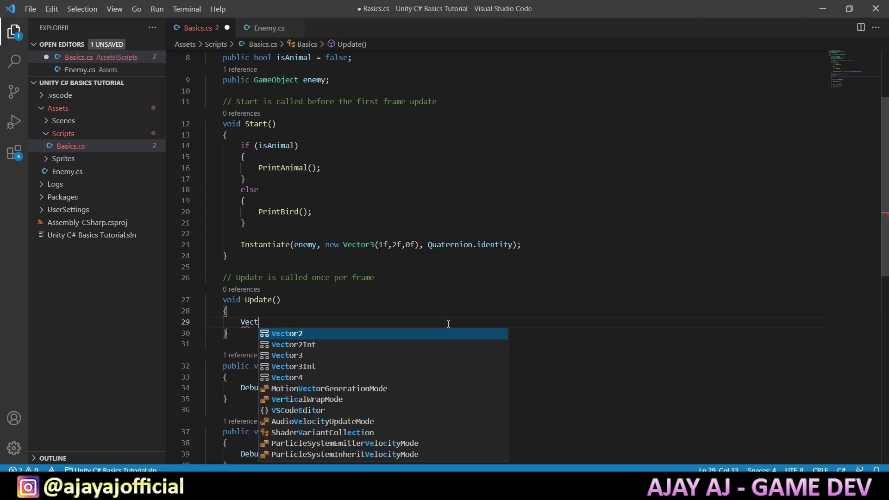
type("or")
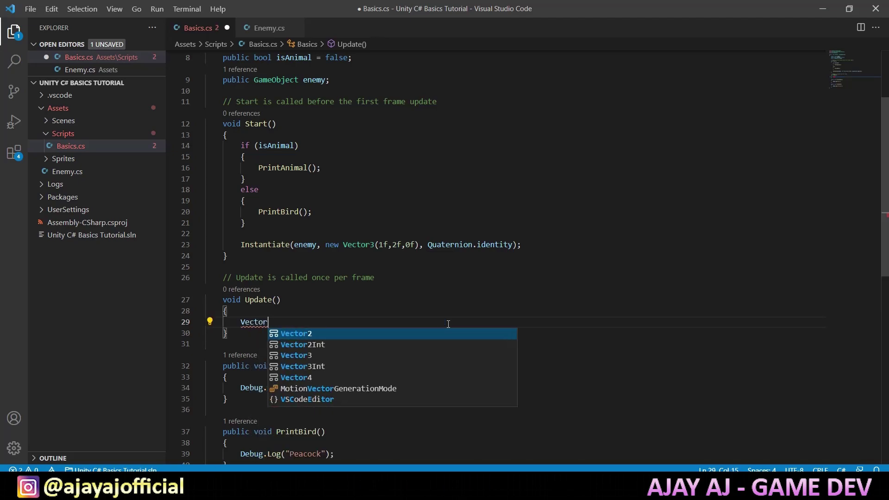
type("3 ")
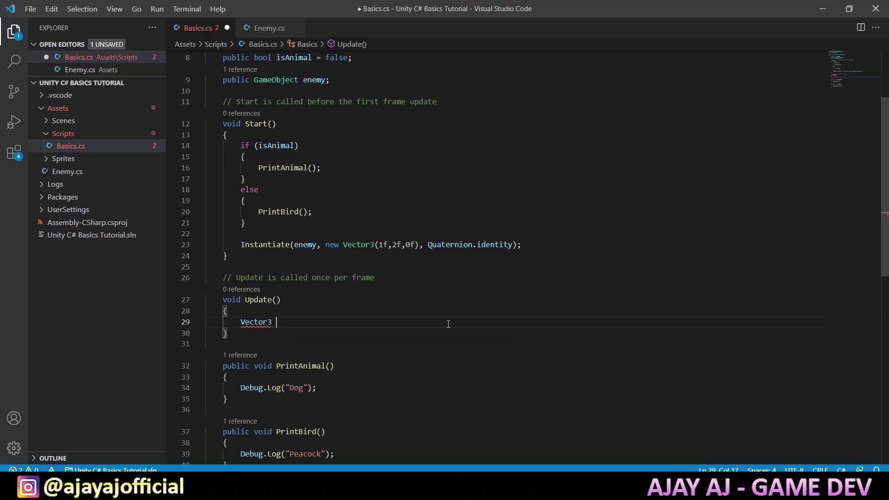
type("pos = ")
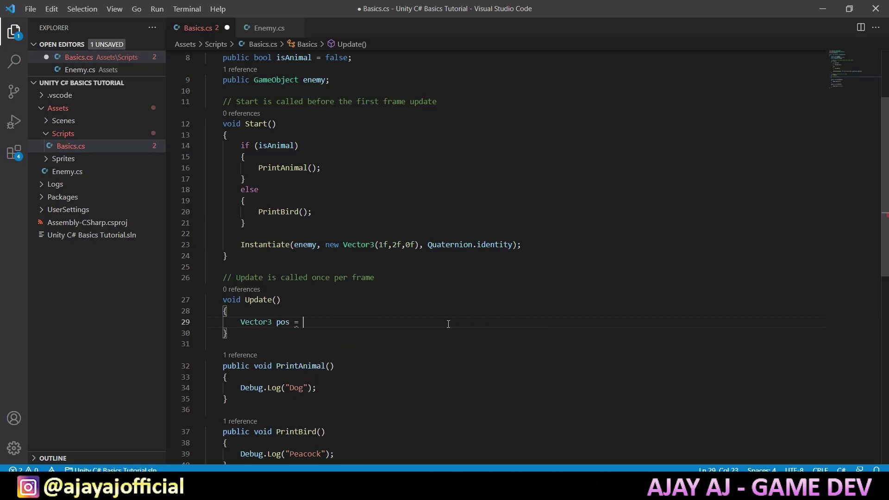
type("new Vector3(")
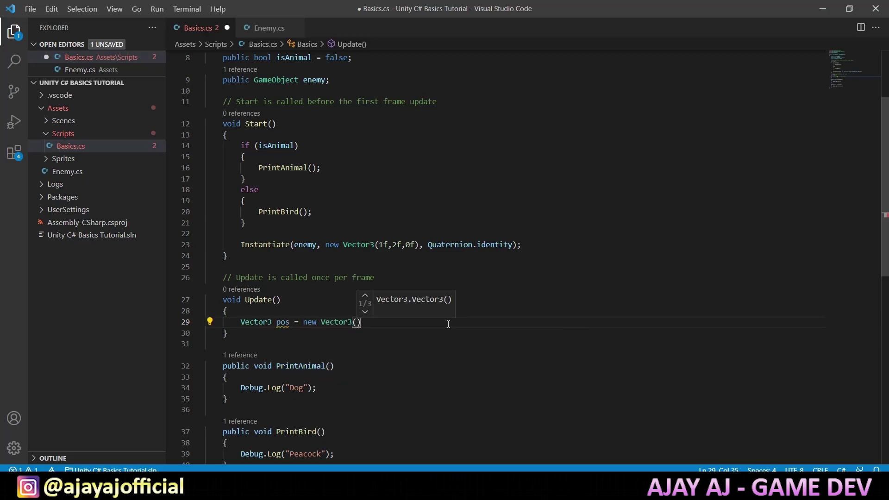
type("IN")
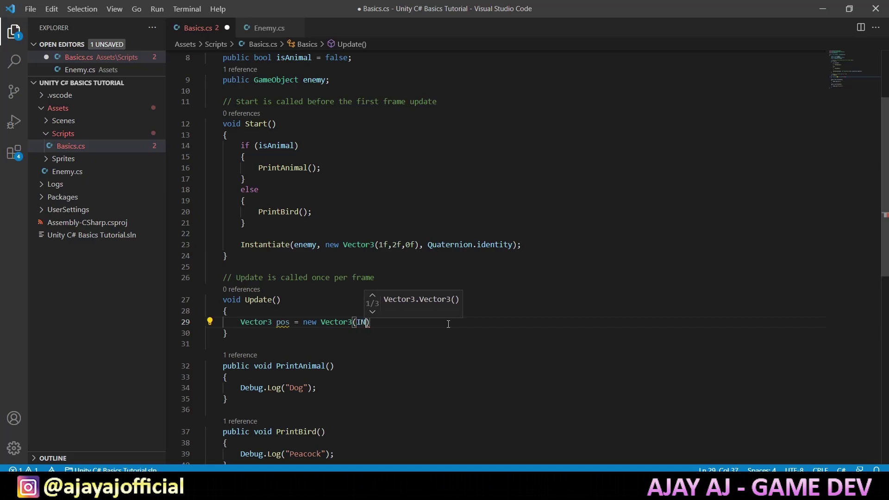
type(".get")
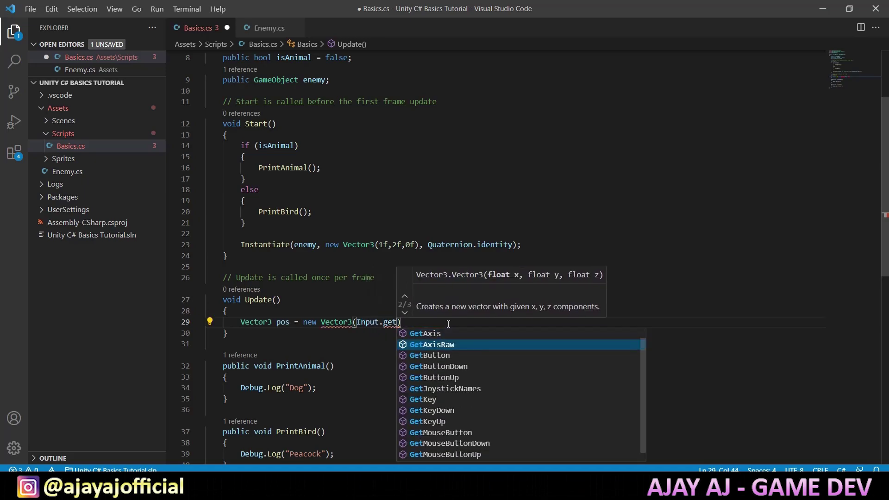
key("Tab")
type("(\"hoe")
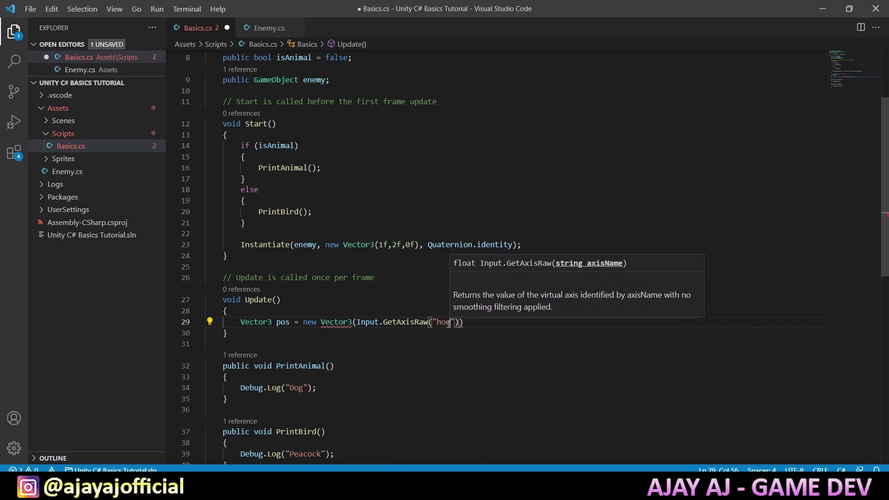
key("BackSpace")
key("BackSpace")
key("BackSpace")
type("Horizontal\"),")
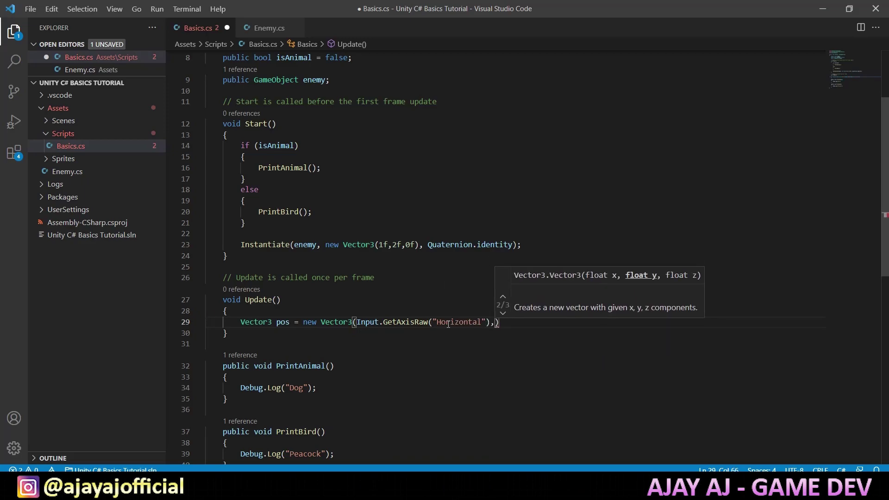
type(" Inp")
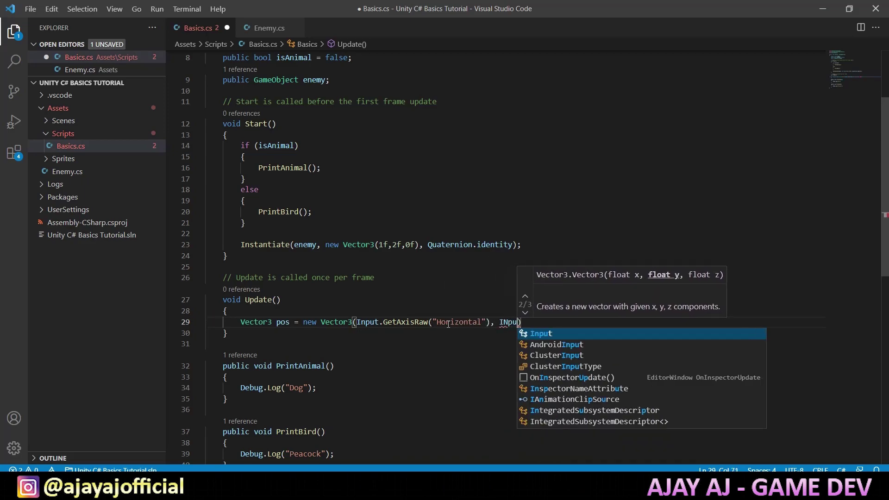
key("Tab")
type(".get")
key("Tab")
type("(\"")
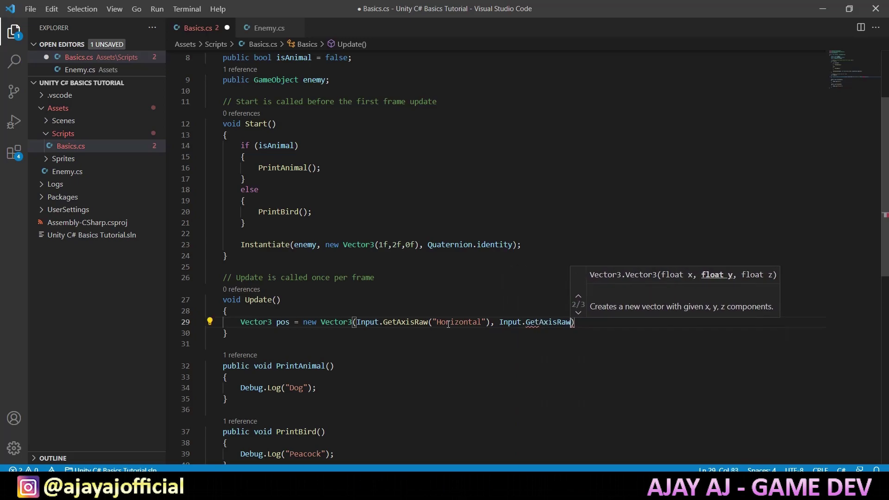
type("Vertical\"), ")
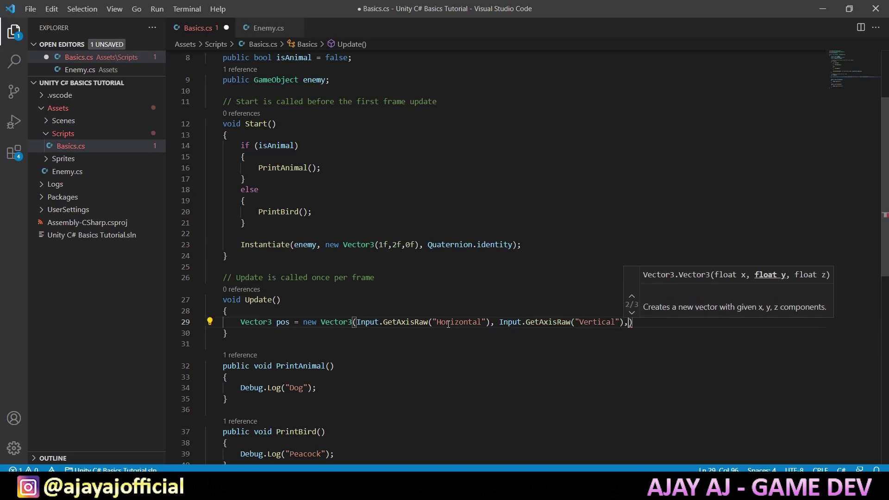
type("0f")
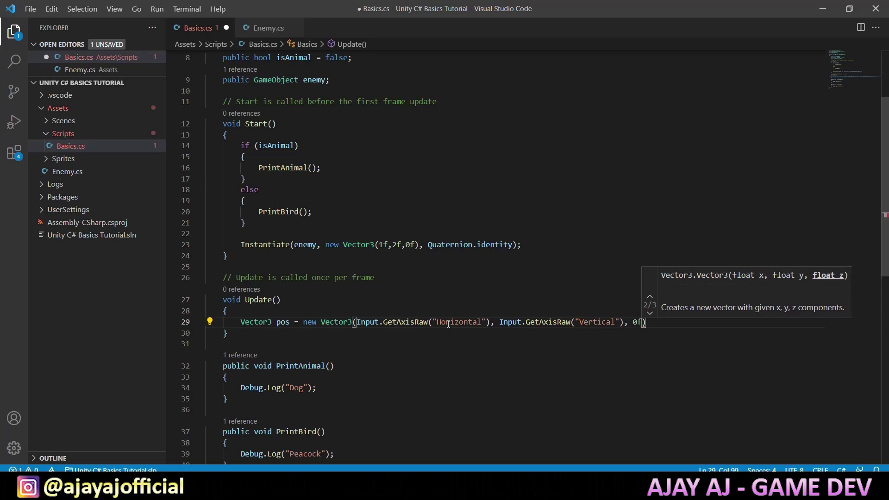
type(");")
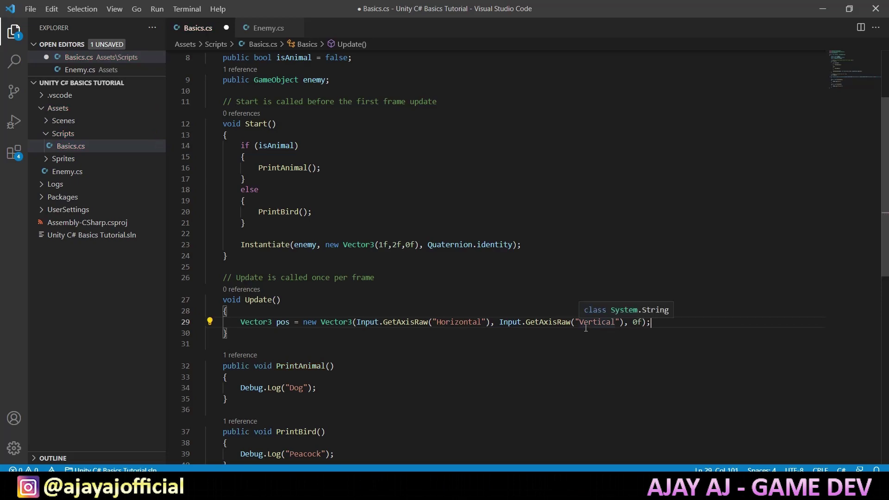
Add a line setting transform.position = transform.position + pos * 10f * Time
key("Return")
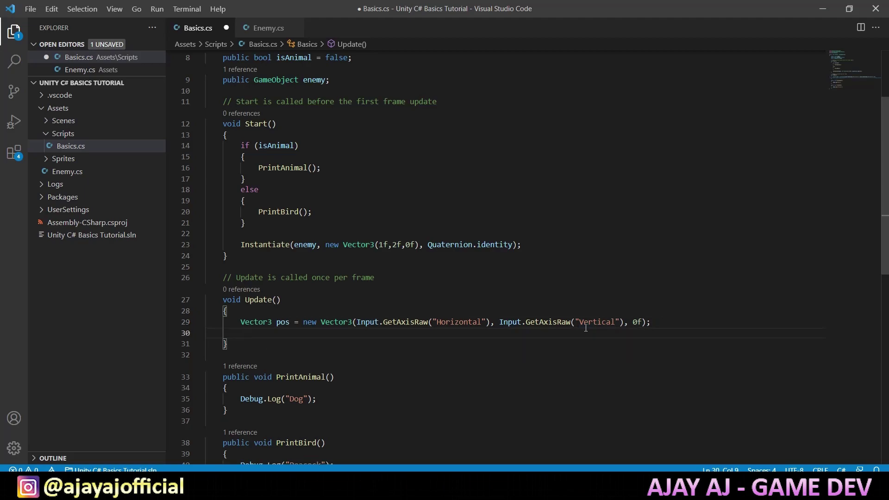
type("tra")
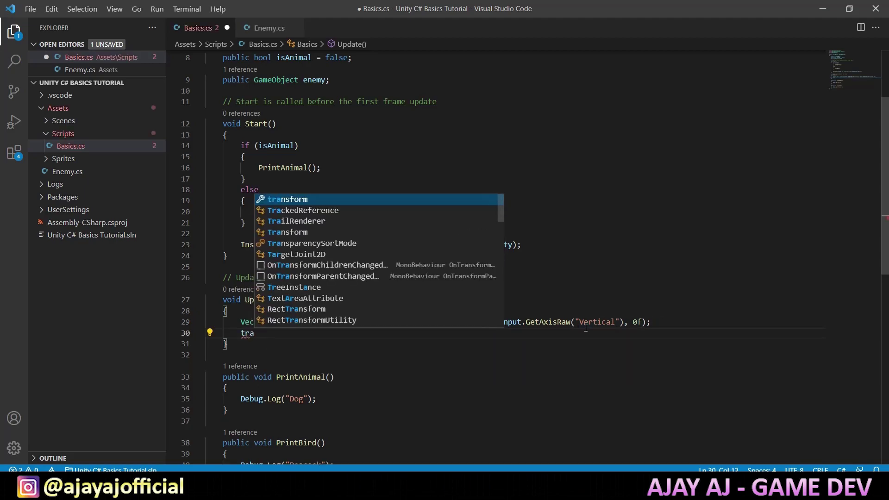
key("Tab")
type(".po")
key("Tab")
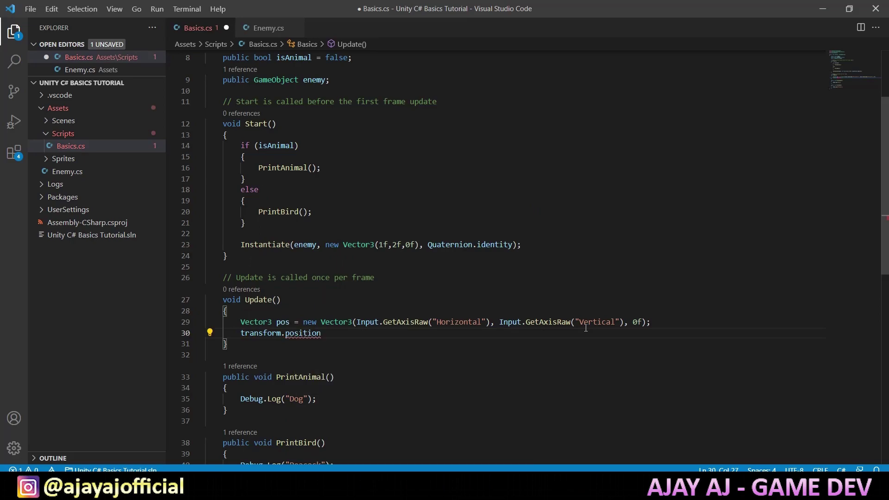
type(" = tra")
key("Tab")
type(".position")
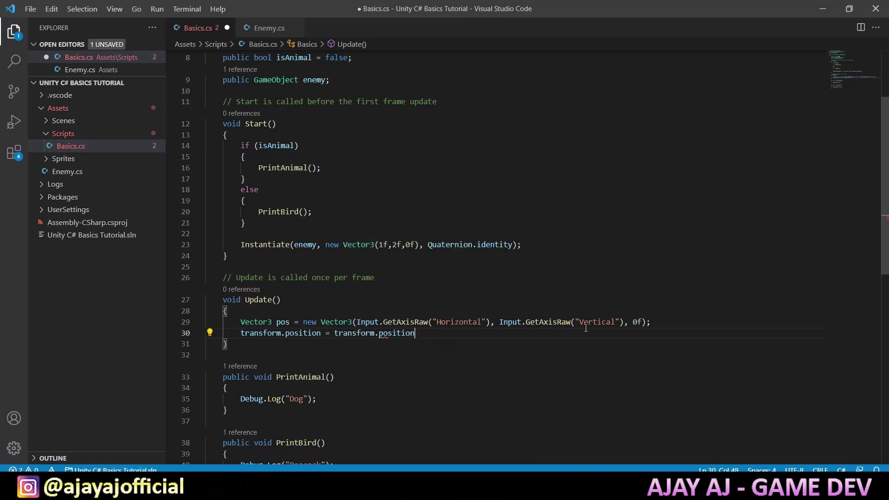
type(" + ")
type("pos ")
type("* ")
type("10f ")
type("* Time")
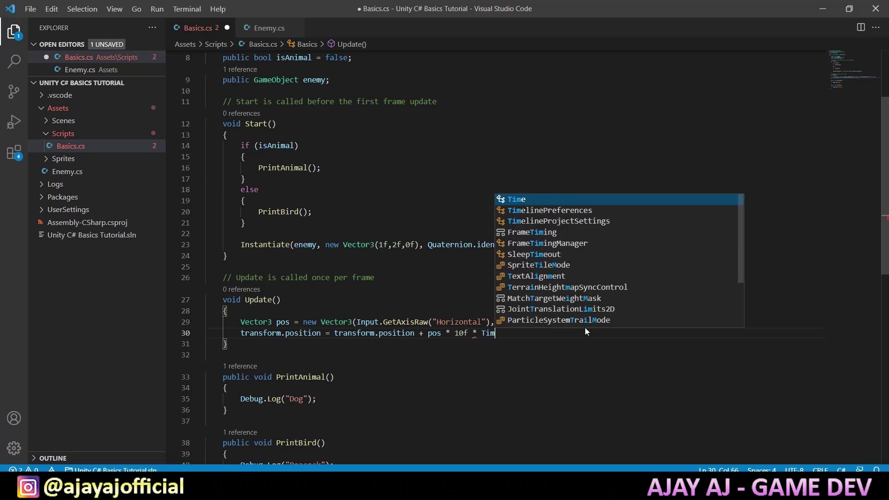
Finish the movement line with Time.deltaTime and save Basics.cs, returning to Unity
key("Escape")
type(".")
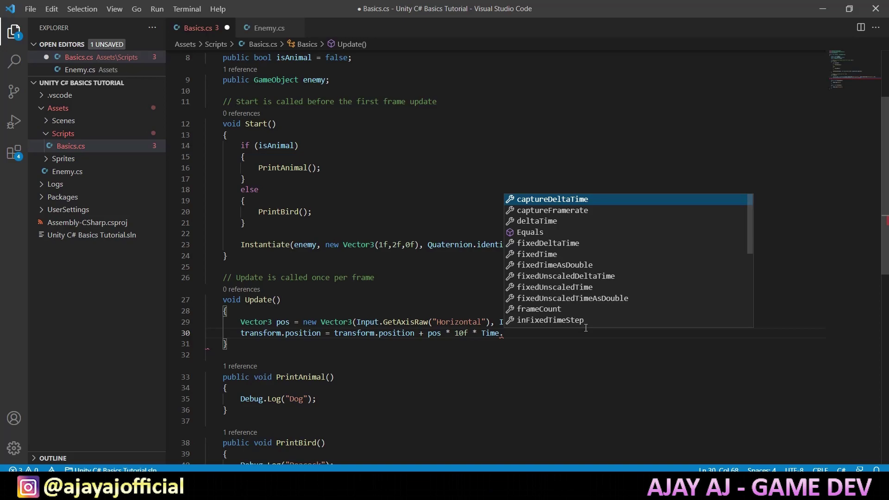
left_click(555, 227)
type(";")
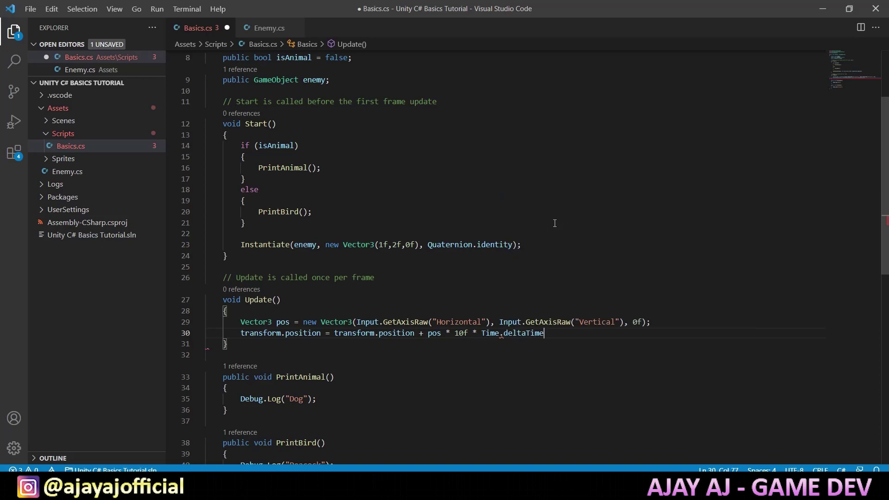
key("ctrl+s")
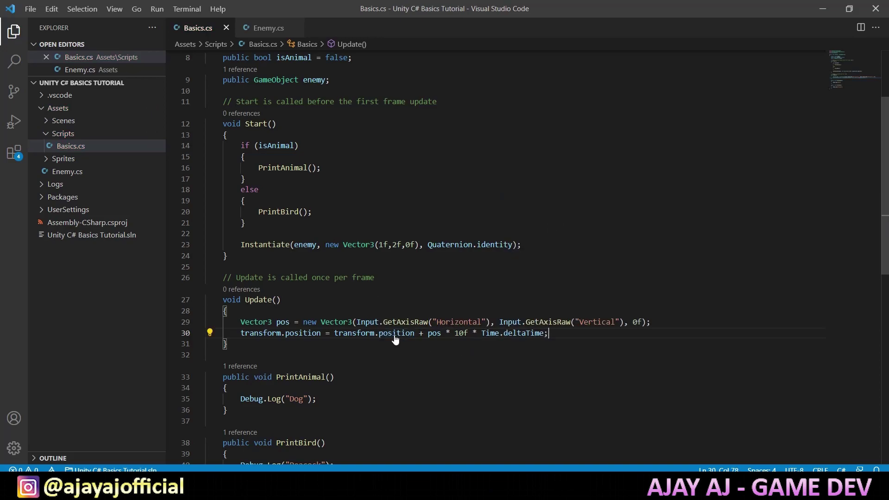
key("alt+Tab")
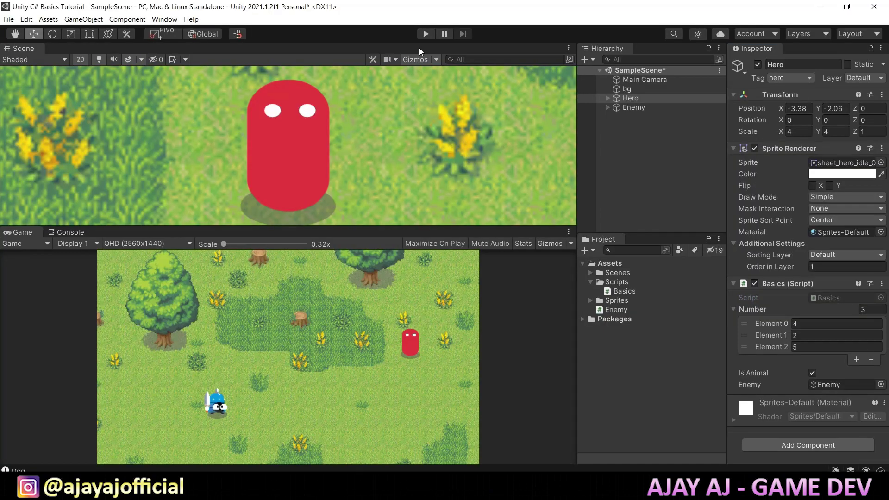
left_click(423, 34)
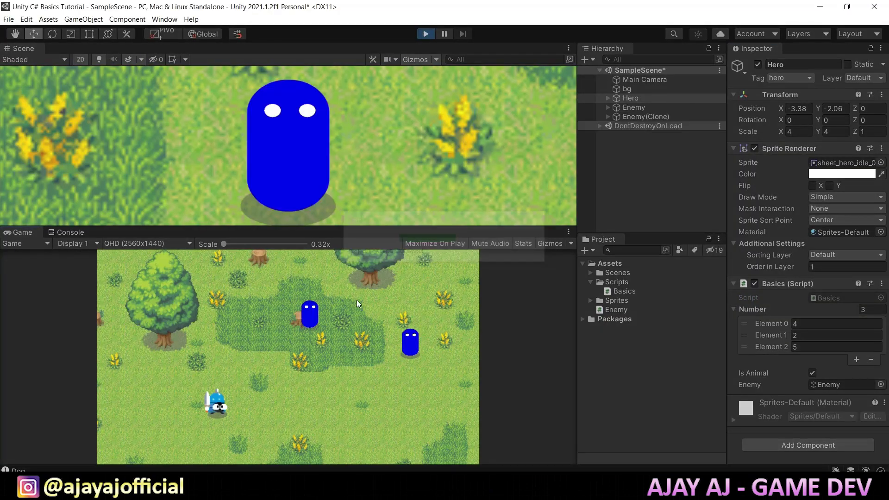
key("Right")
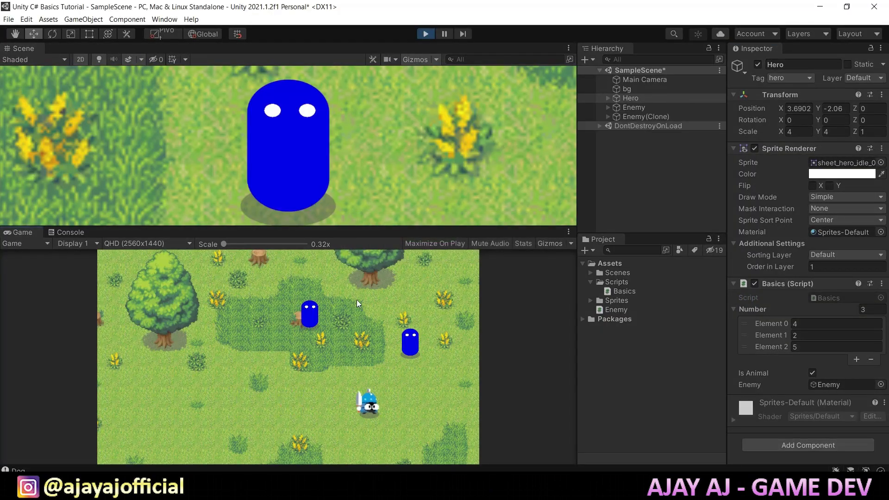
key("Left")
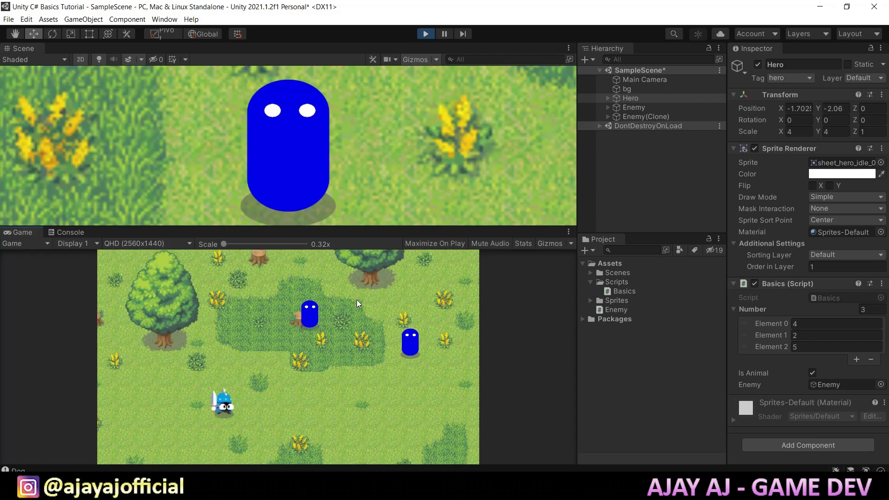
key("Up")
key("Down")
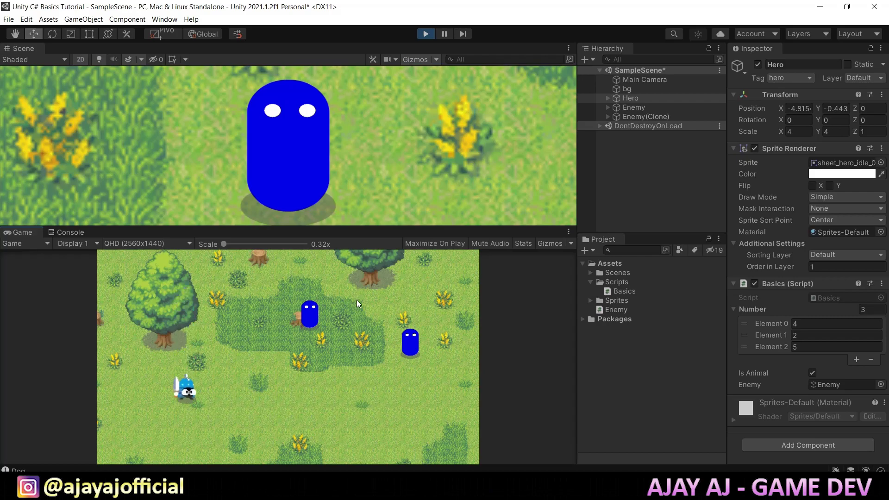
key("Right")
key("Up")
key("Left")
key("Down")
key("Right")
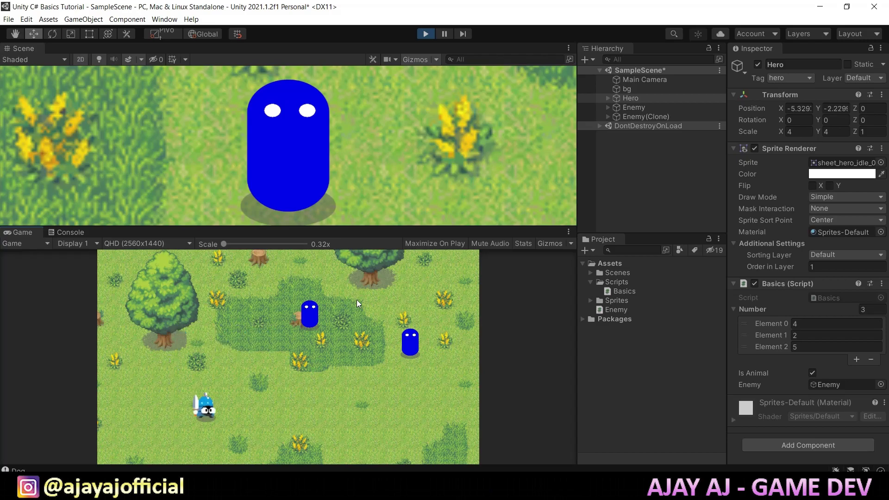
key("Up")
key("Left")
key("Left")
key("Down")
key("Down")
key("Right")
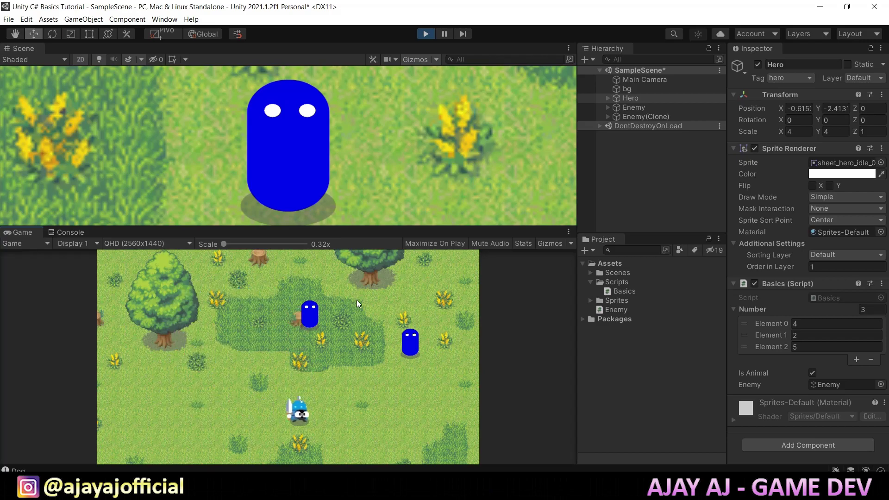
key("Right")
key("Up")
key("Left")
key("Down")
key("Right")
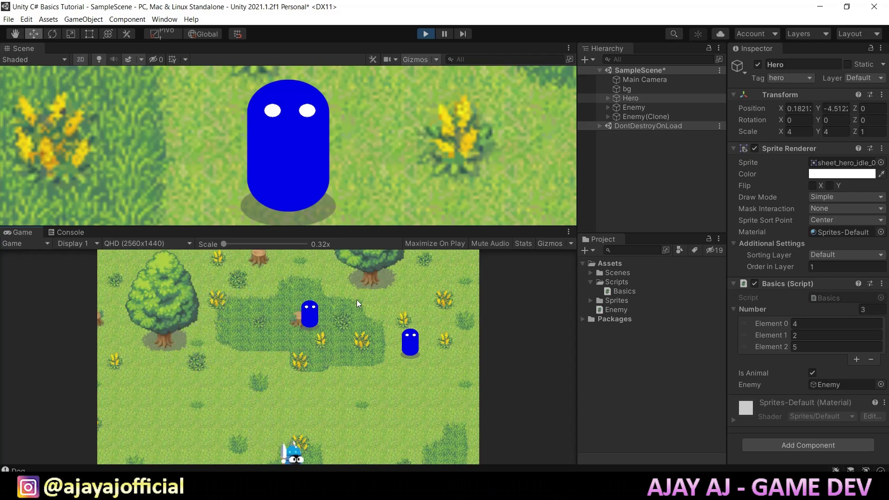
key("Up")
key("Right")
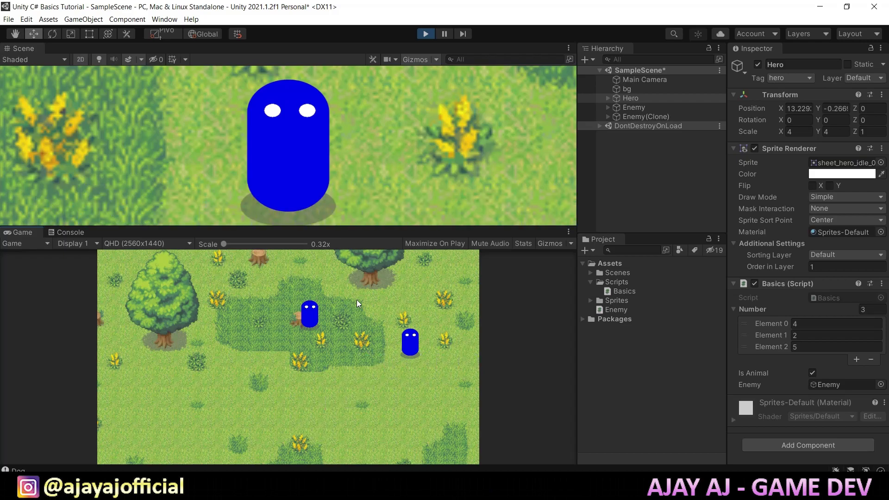
key("ctrl+p")
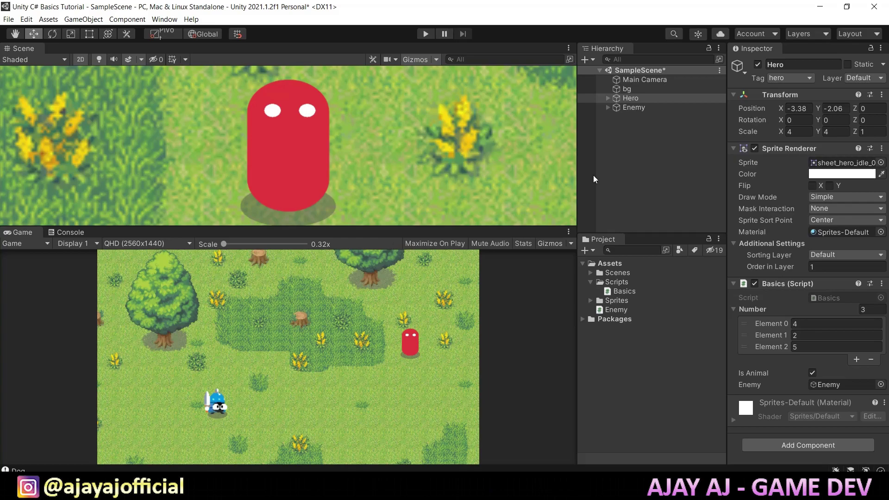
Open Enemy.cs from the Enemy object's Script field
left_click(638, 107)
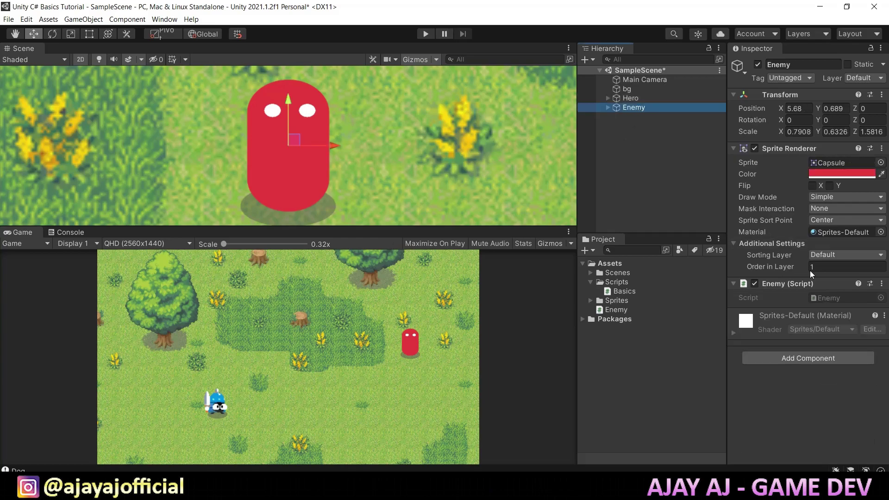
double_click(822, 299)
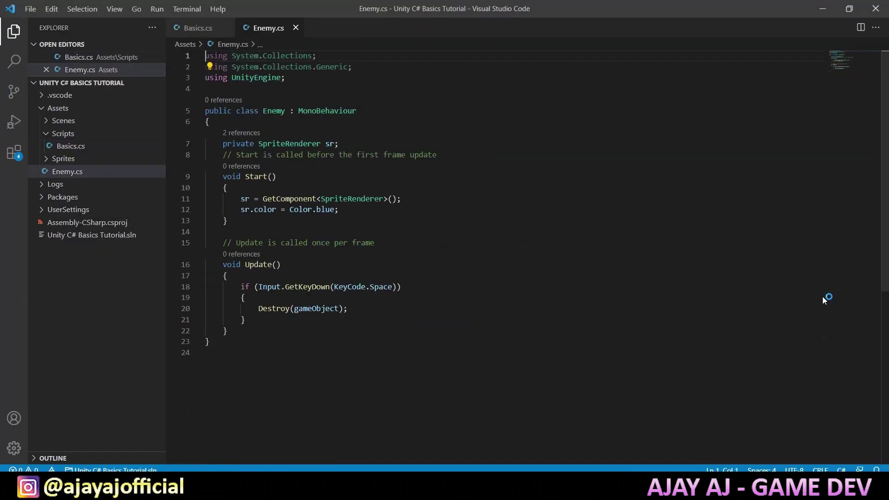
left_click(275, 275)
In Update, type transform.position = Vector2.MoveTowards(transform.position, with the target still to come
key("Return")
type("tra")
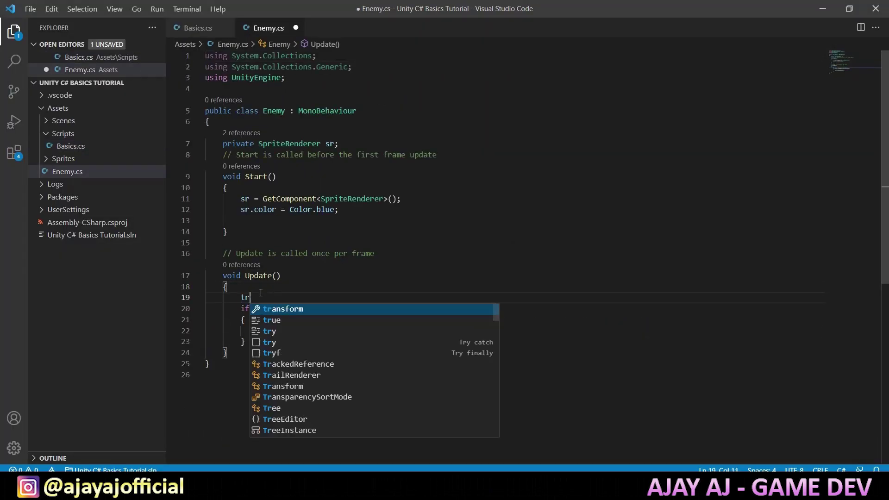
key("Tab")
type(".po")
key("Tab")
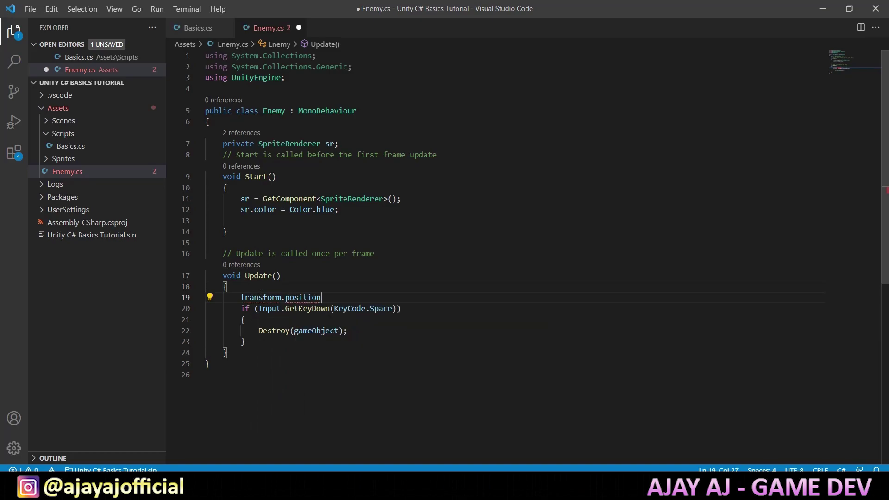
type(" = Ve")
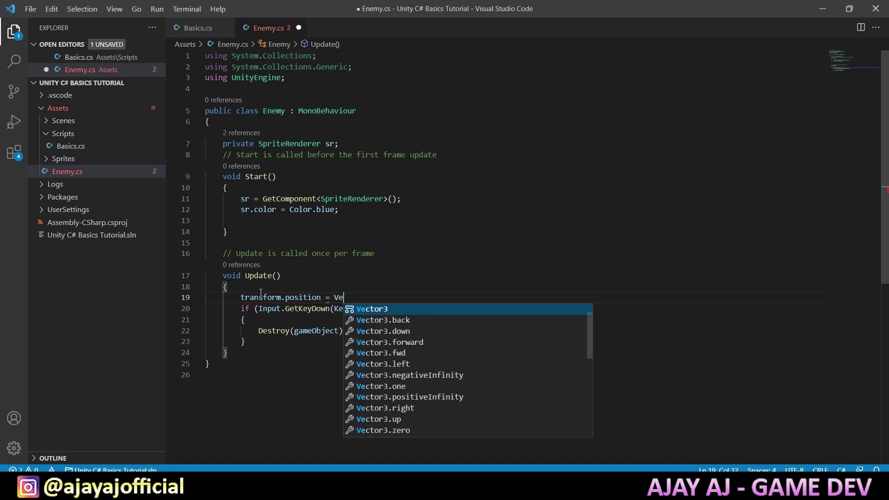
type("ctor2.Mo")
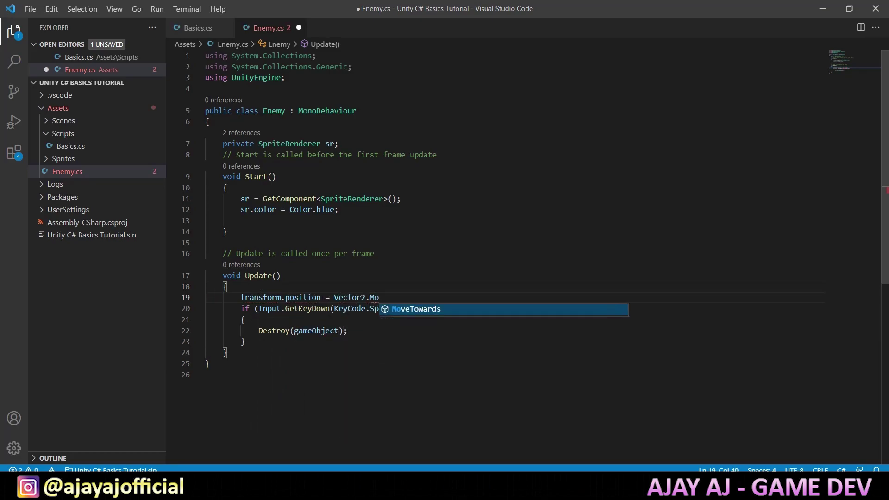
key("Tab")
type("(")
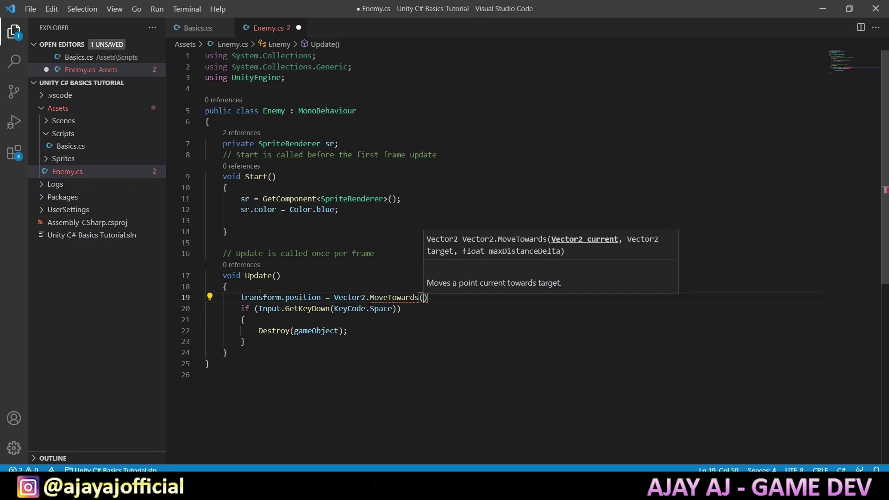
type("tra")
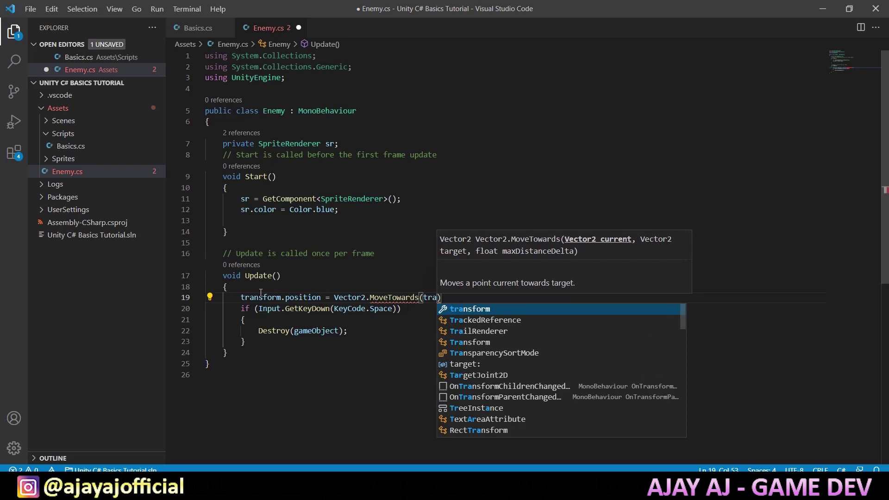
key("Return")
type(".po")
key("Return")
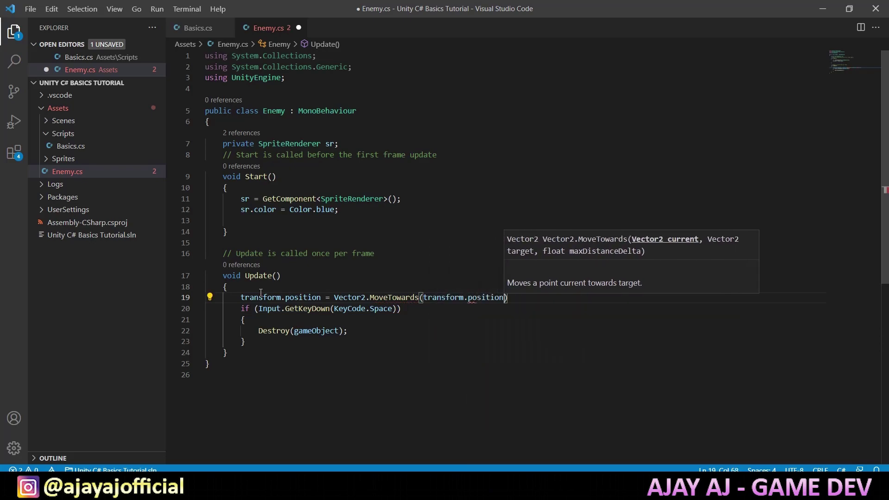
type(",")
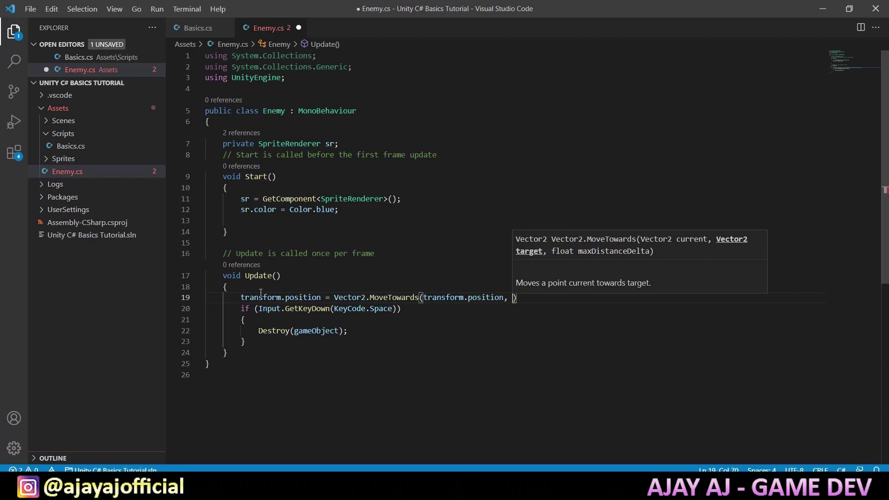
Declare a public Transform target field below the sr field
left_click(354, 146)
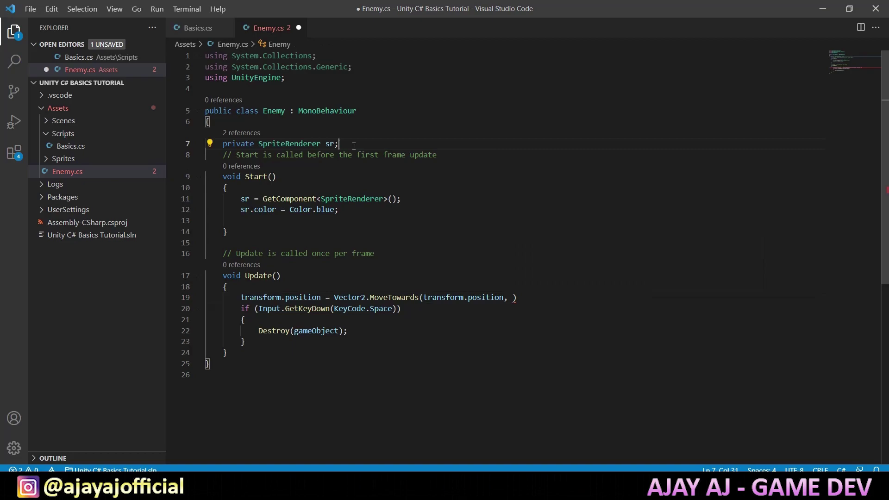
key("Return")
type("public Tra")
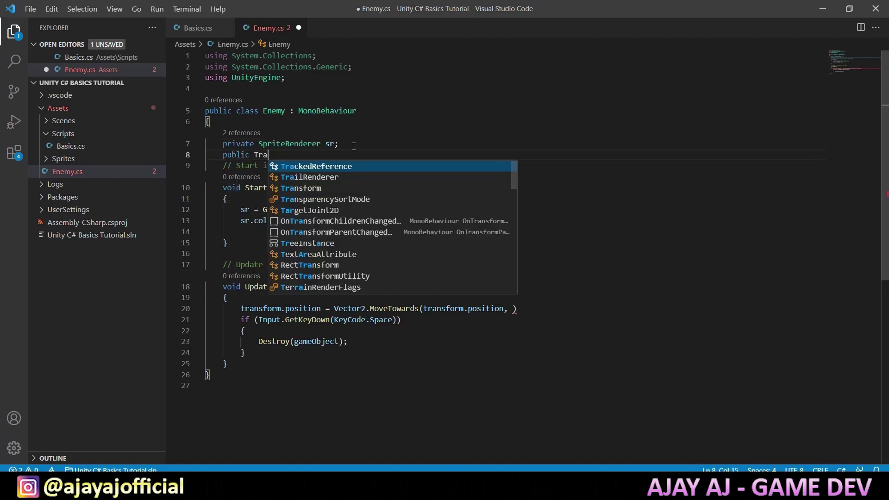
type("nsform target;")
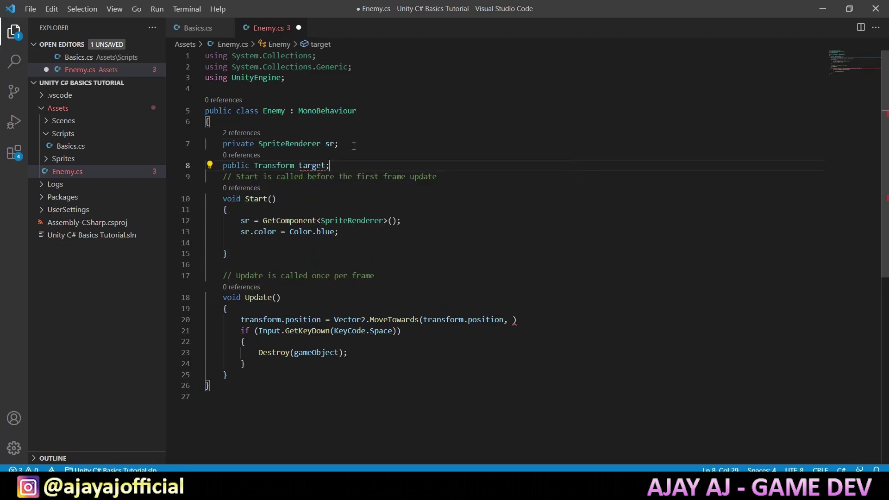
Complete MoveTowards with target.position, 5f * Time.deltaTime and save Enemy.cs
left_click(512, 321)
type("t")
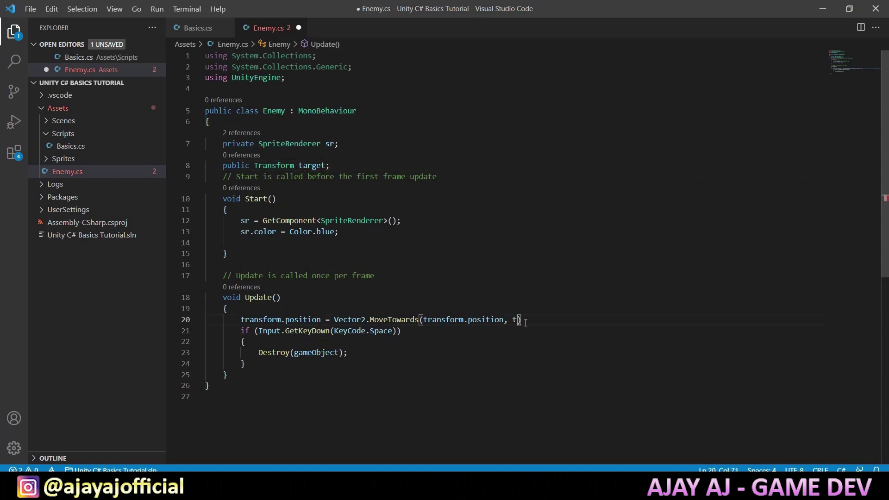
type("arget).position")
type(", ")
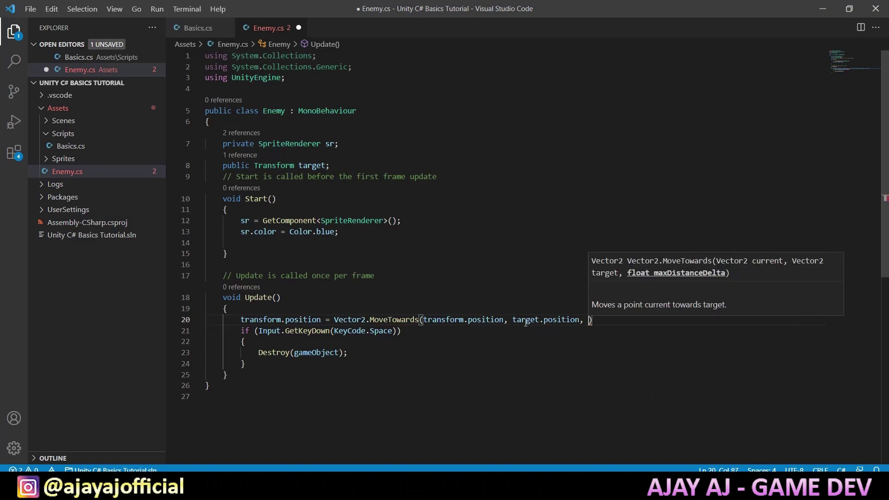
type("5")
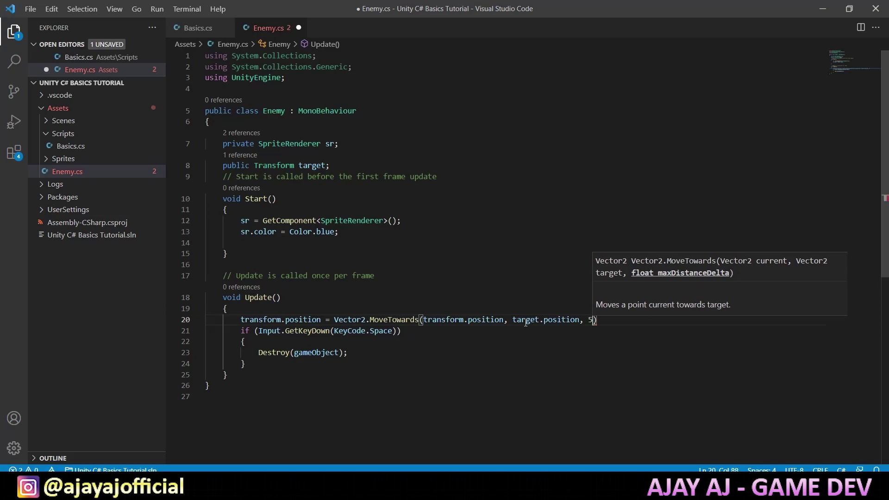
type("f")
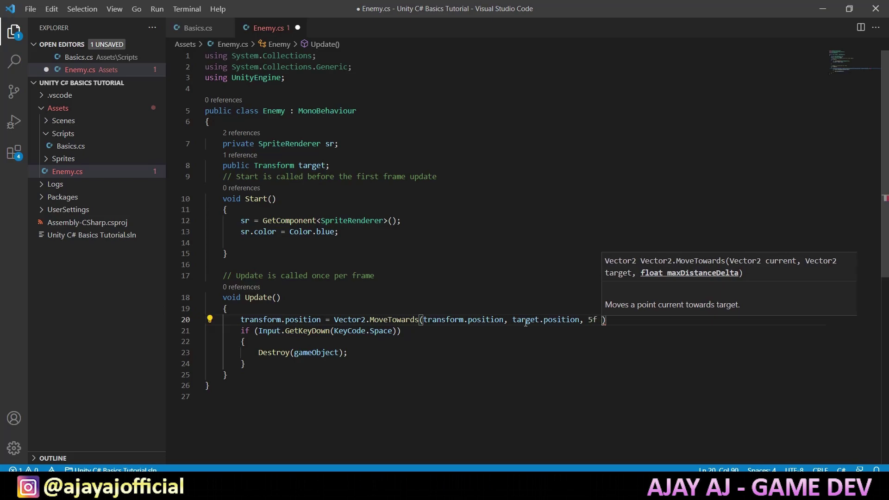
type(" * Time.deltaTime")
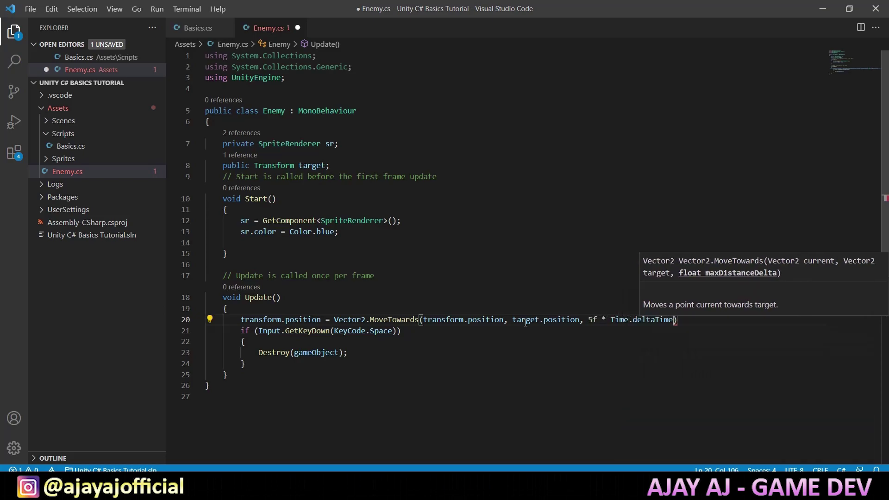
type(");")
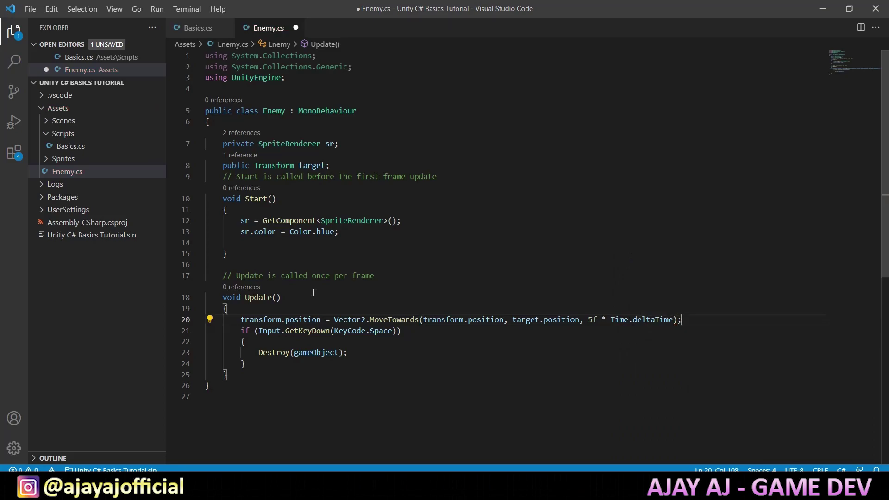
key("ctrl+s")
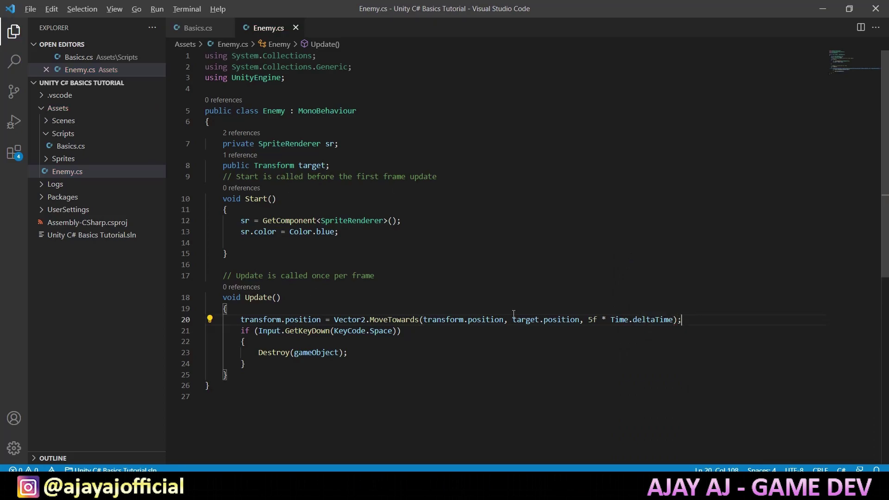
key("alt+Tab")
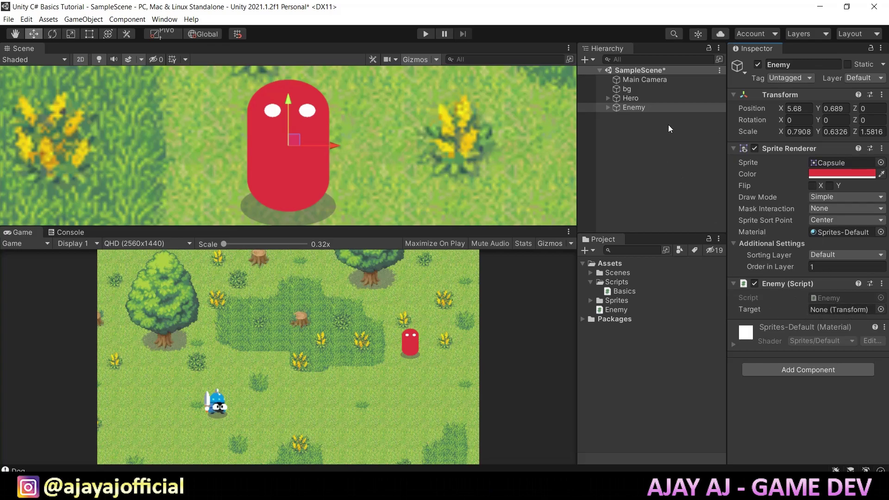
Assign the Hero to the Enemy's Target field and enter Play mode
left_click_drag(644, 102, 823, 311)
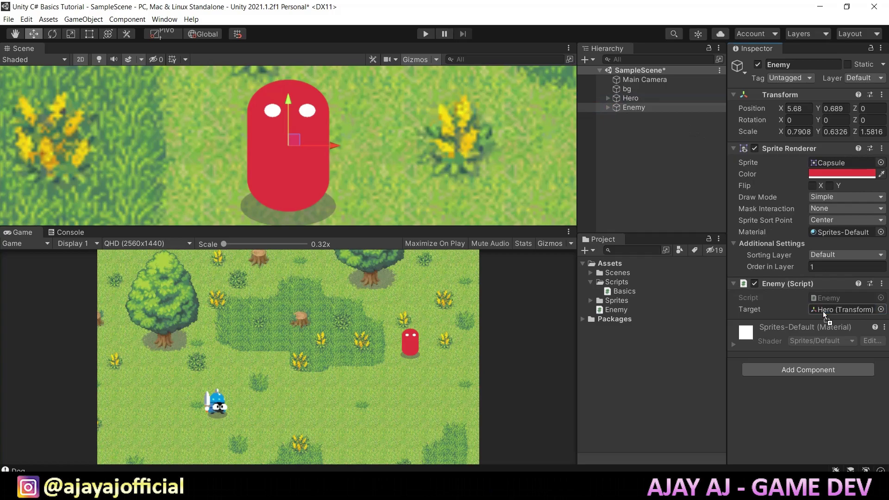
left_click(430, 35)
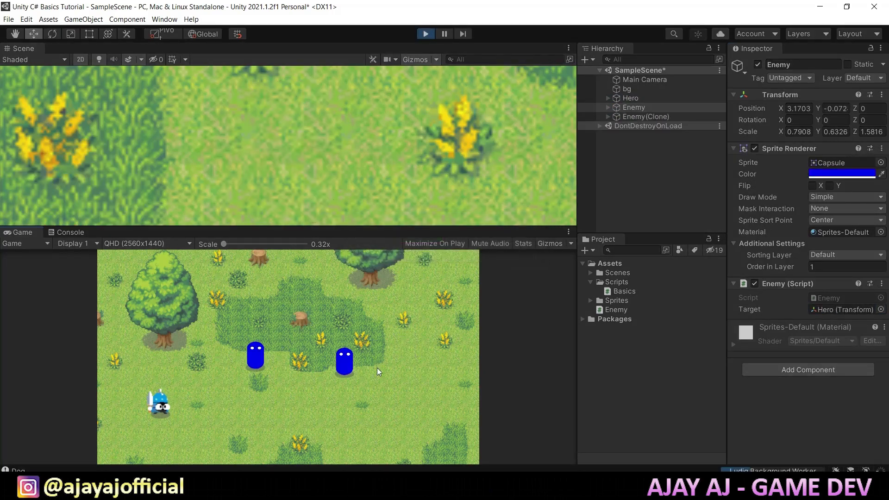
Steer the hero with the arrow keys to watch the enemies chase it, then stop Play
key("Right")
key("Down")
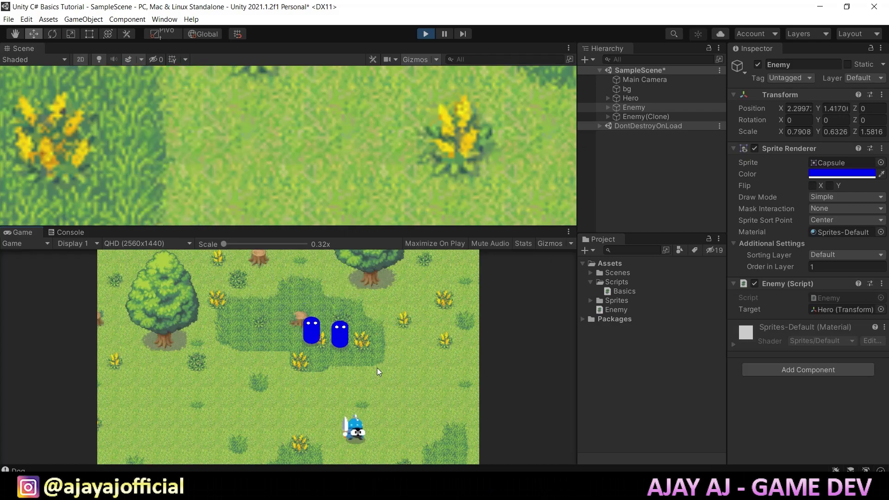
key("Left")
key("Up")
key("Up")
key("Right")
key("Down")
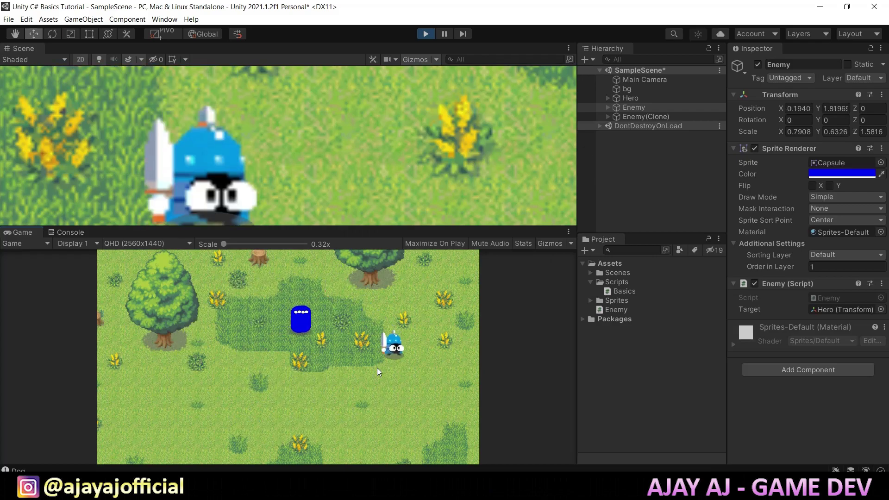
key("Left")
key("Up")
key("Right")
key("Down")
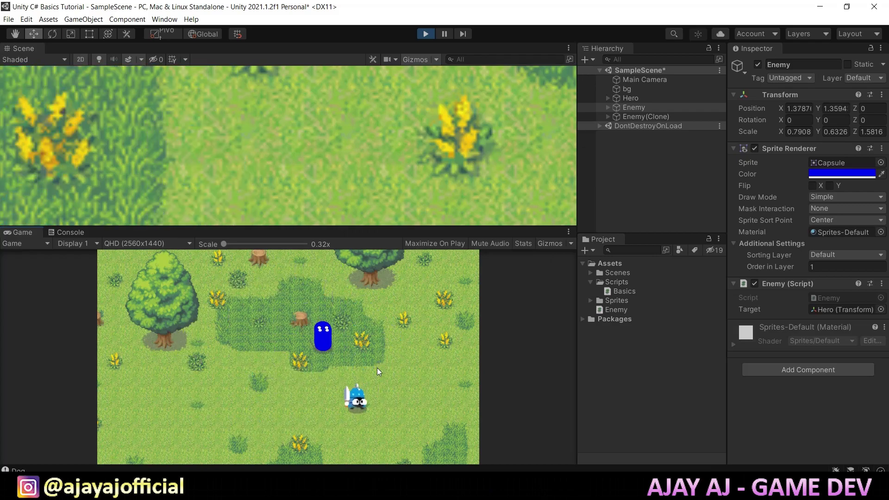
key("Left")
key("Up")
key("Right")
key("Down")
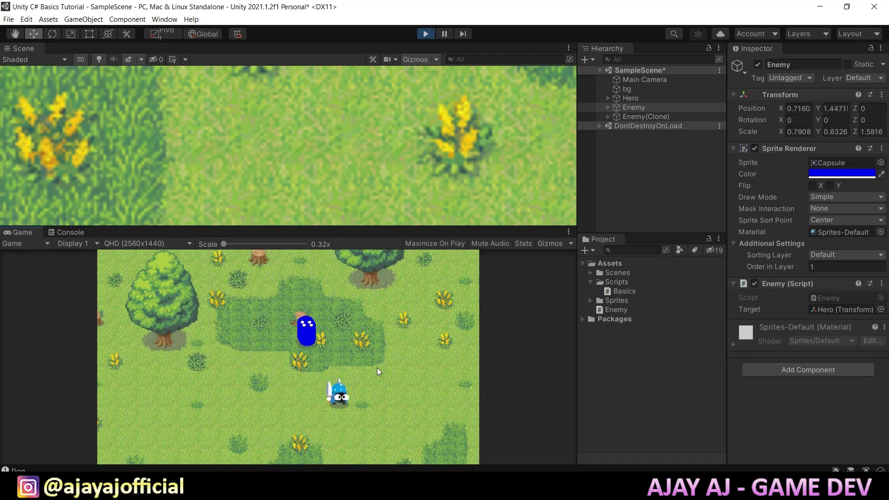
key("Left")
key("Up")
key("Right")
key("Down")
key("Left")
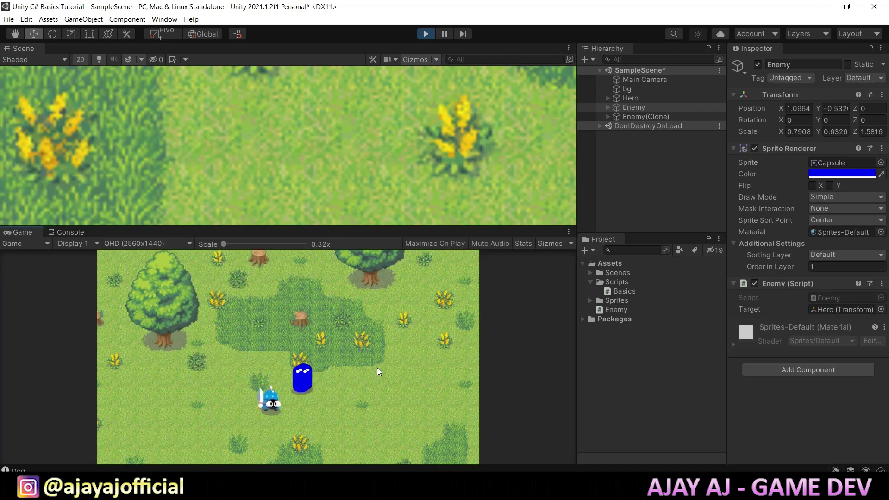
key("Up")
key("Right")
key("Down")
key("Left")
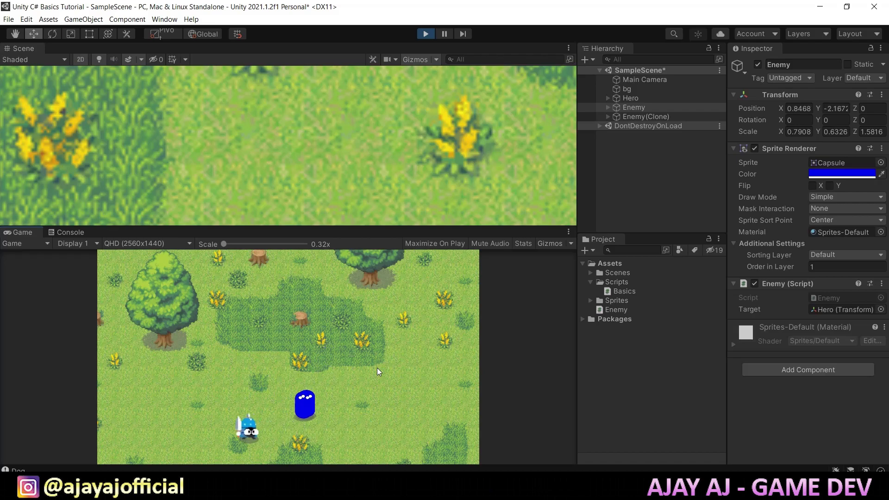
key("ctrl+p")
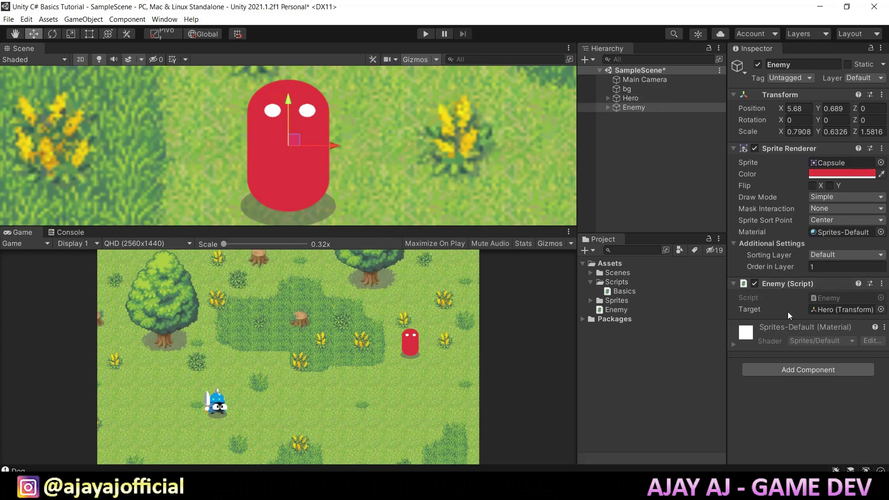
Add a Box Collider 2D component to the Hero
left_click(641, 99)
double_click(640, 99)
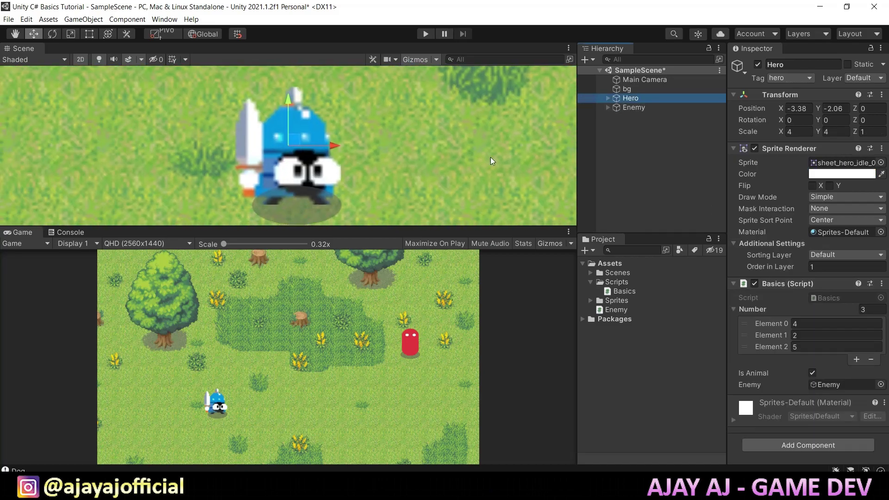
left_click(801, 443)
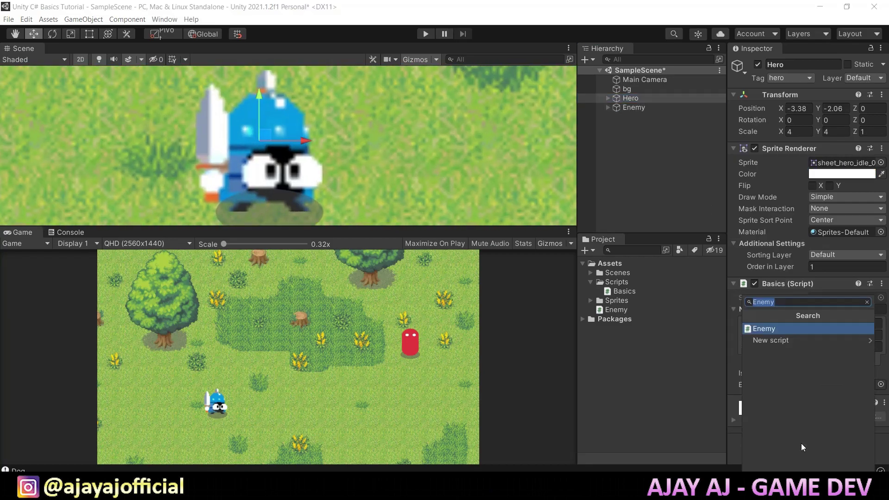
type("bo")
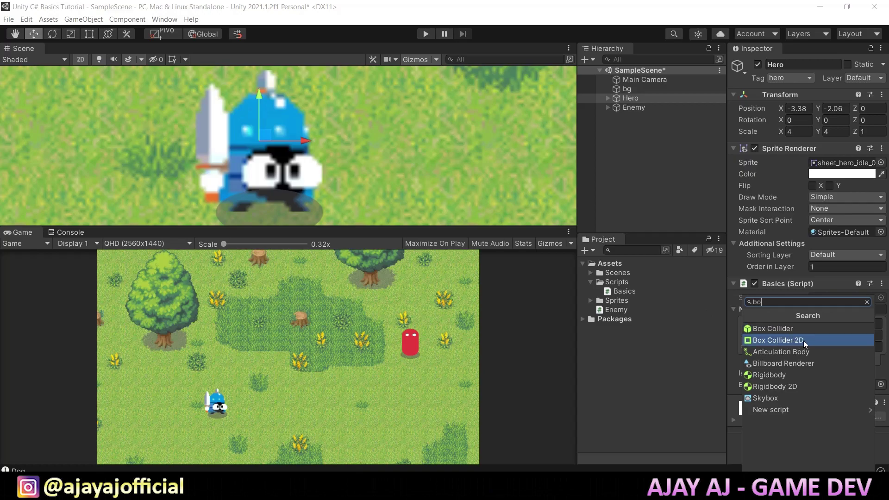
left_click(804, 340)
scroll(784, 277, "down", 3)
scroll(784, 277, "down", 2)
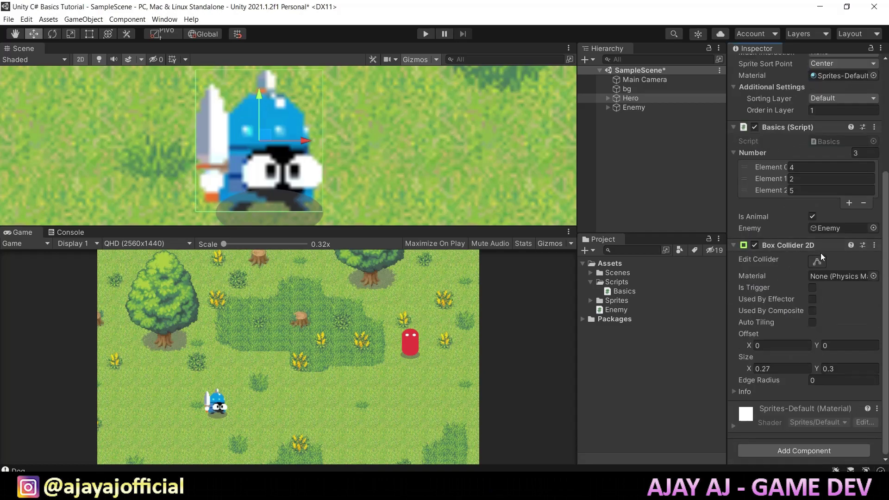
scroll(418, 187, "down", 2)
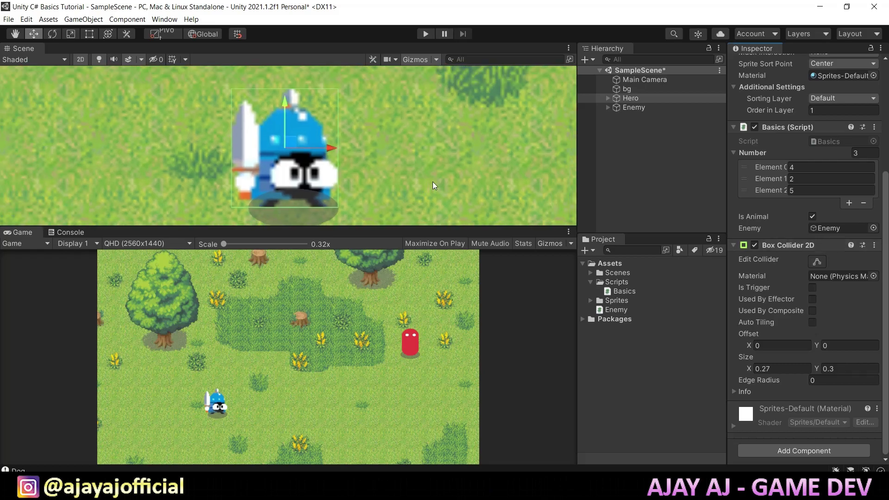
Trim the collider's edges to the body, excluding sword and shadow, and enable Is Trigger
left_click(816, 262)
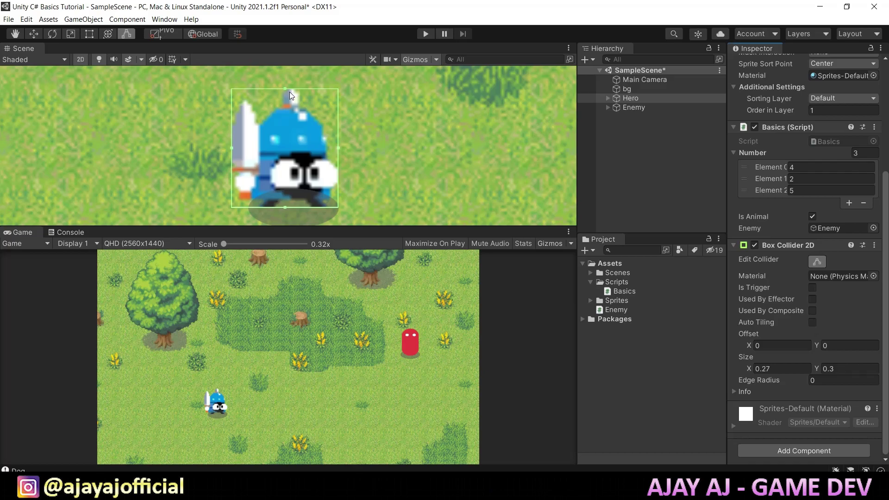
left_click_drag(285, 90, 305, 120)
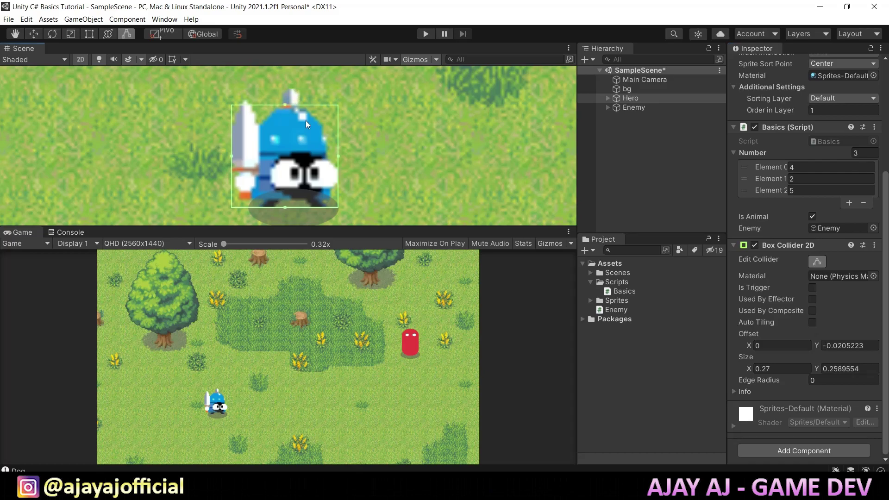
left_click_drag(338, 157, 323, 157)
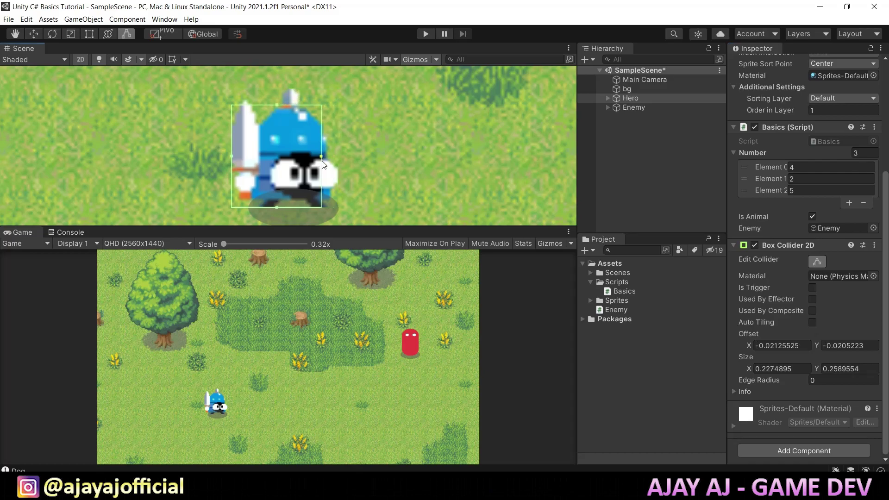
left_click_drag(232, 158, 258, 157)
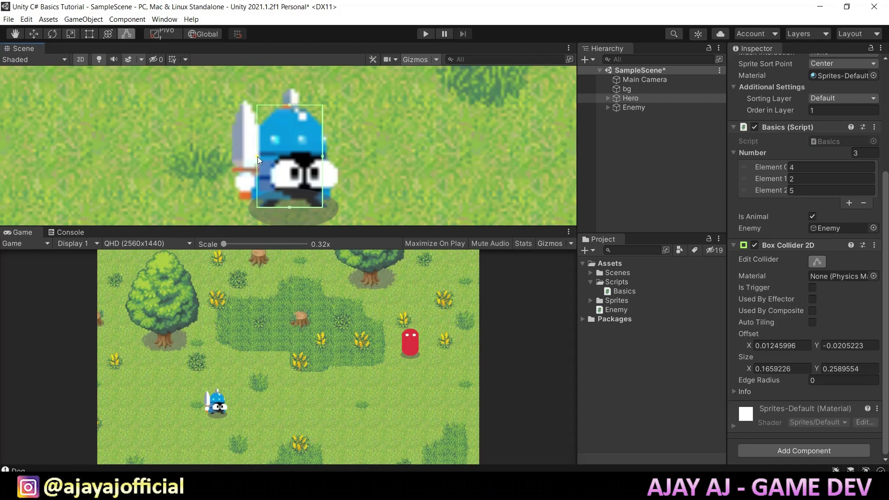
left_click_drag(289, 207, 289, 200)
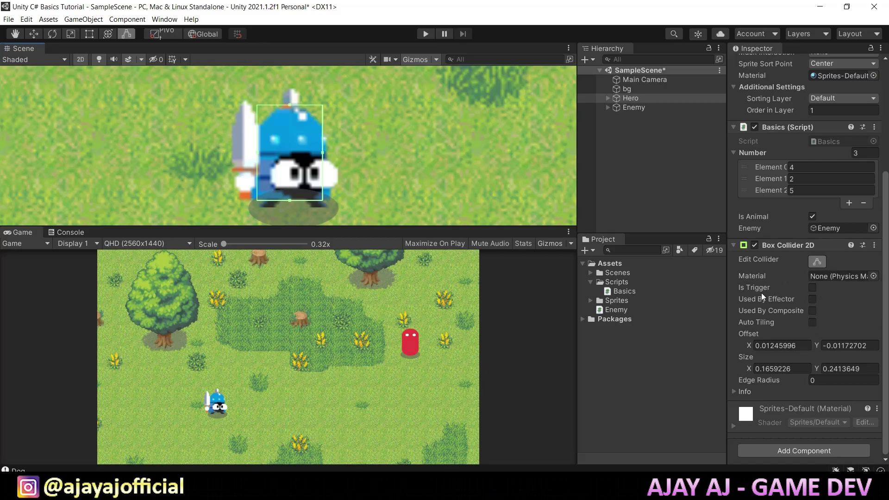
left_click(812, 288)
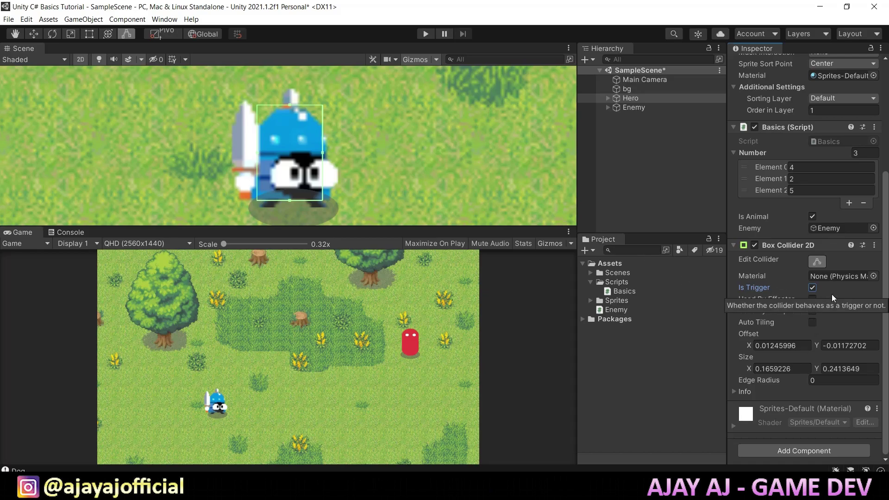
Add a Polygon Collider 2D to the Enemy and enable Is Trigger
double_click(658, 109)
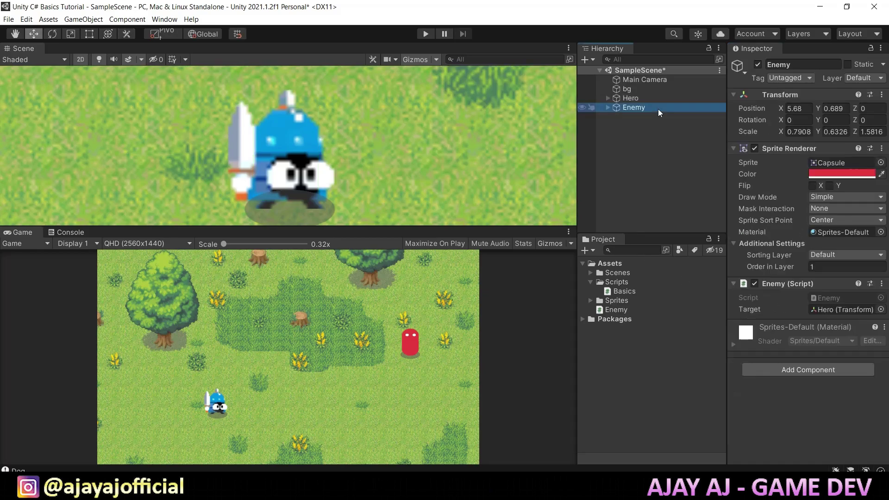
left_click(812, 374)
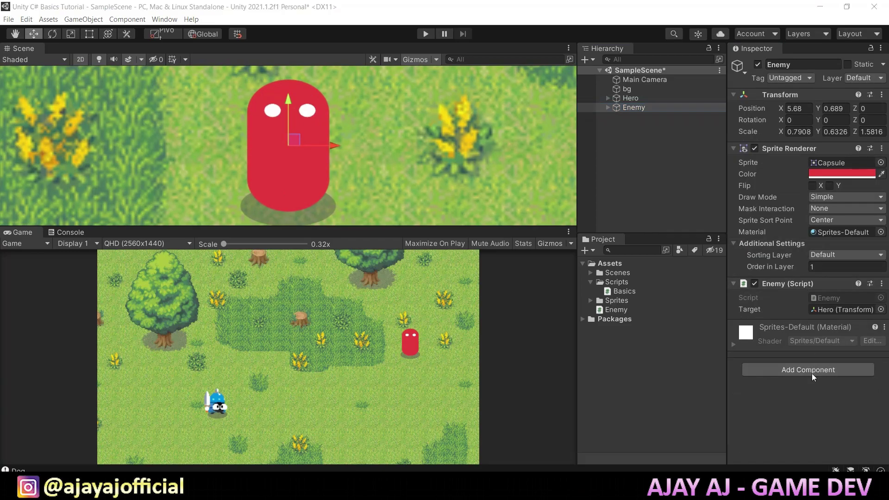
type("poly")
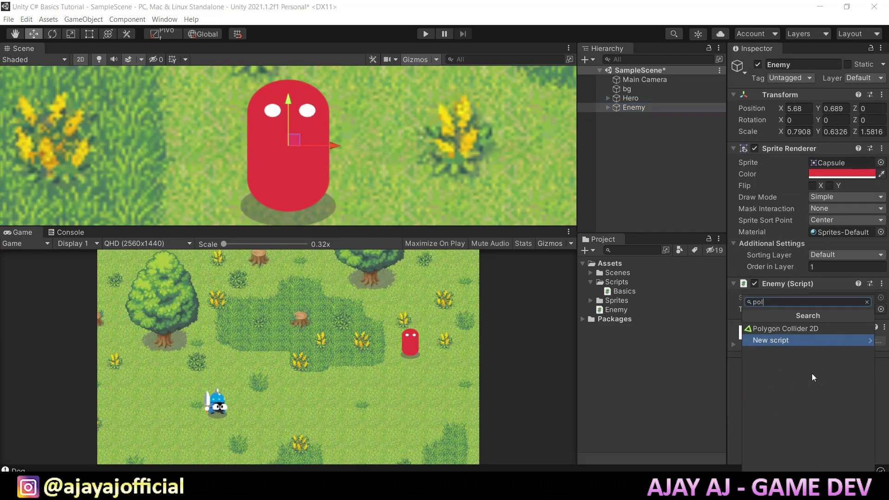
left_click(791, 330)
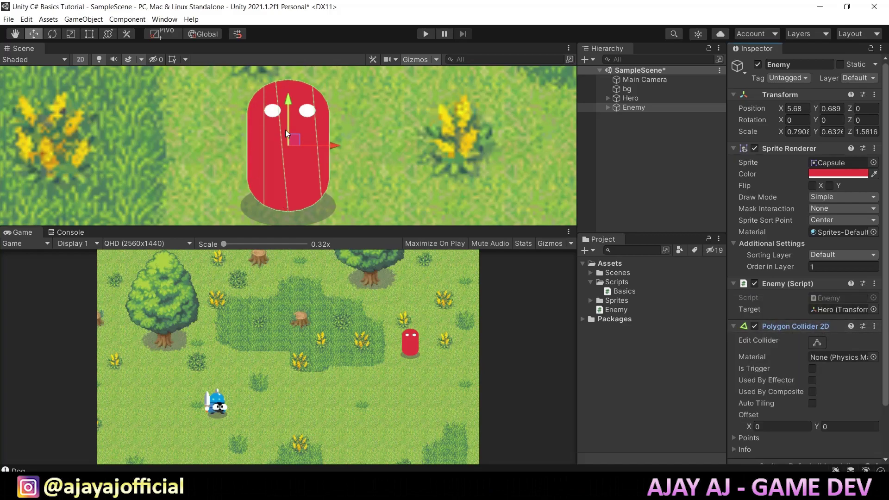
scroll(285, 132, "up", 2)
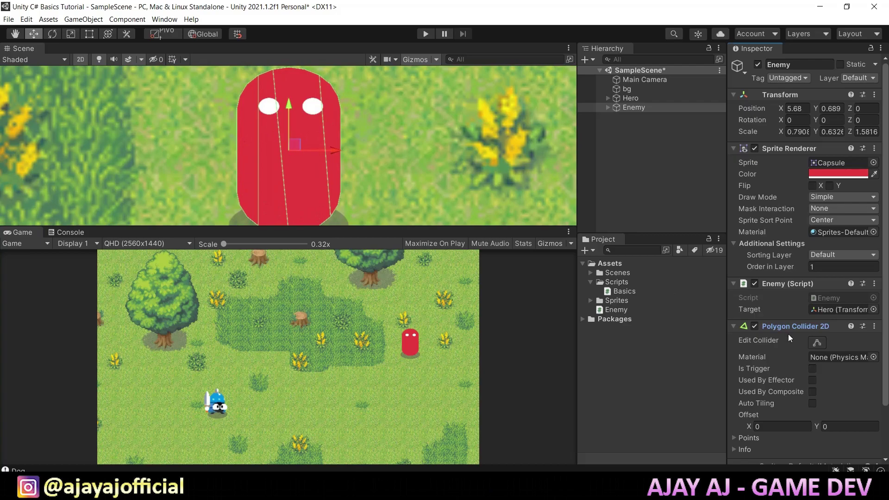
scroll(789, 343, "down", 3)
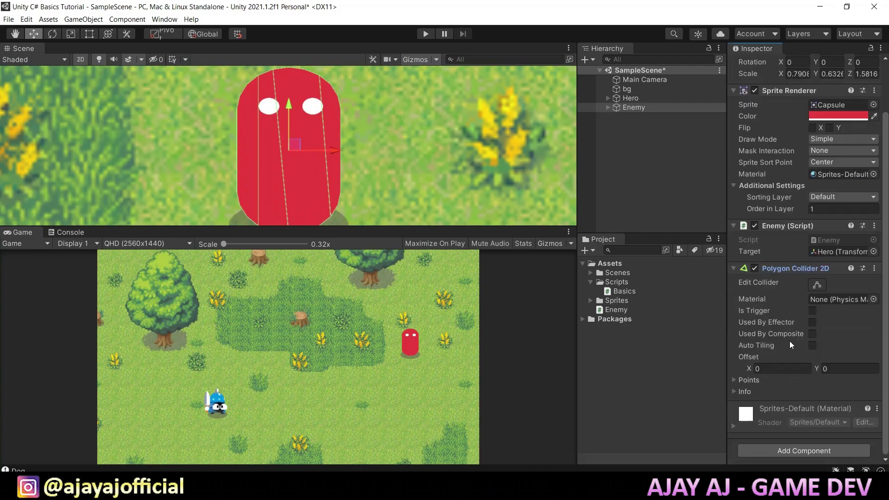
left_click(813, 311)
left_click(648, 98)
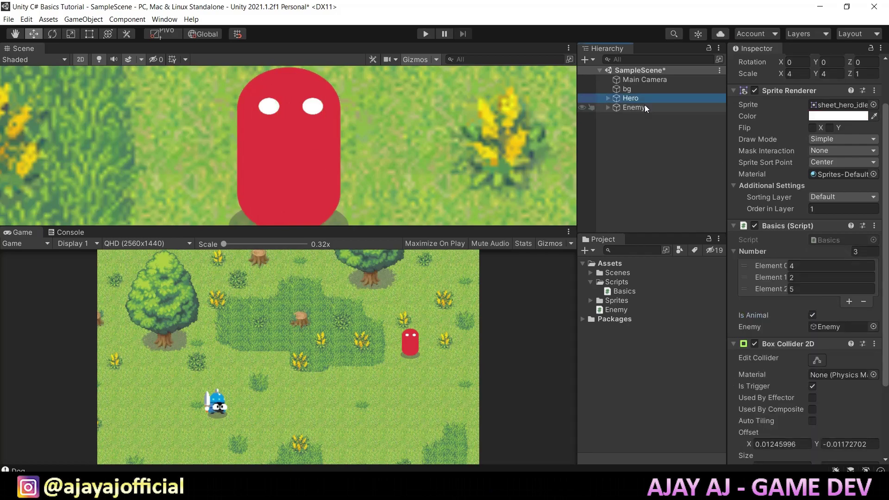
Add a Rigidbody 2D to both the Hero and the Enemy
left_click(645, 107, "ctrl")
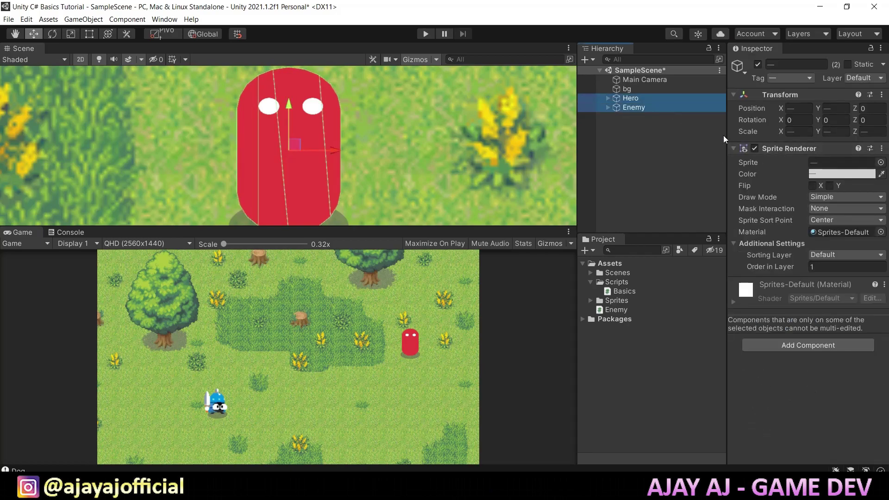
left_click(793, 345)
type("rigi")
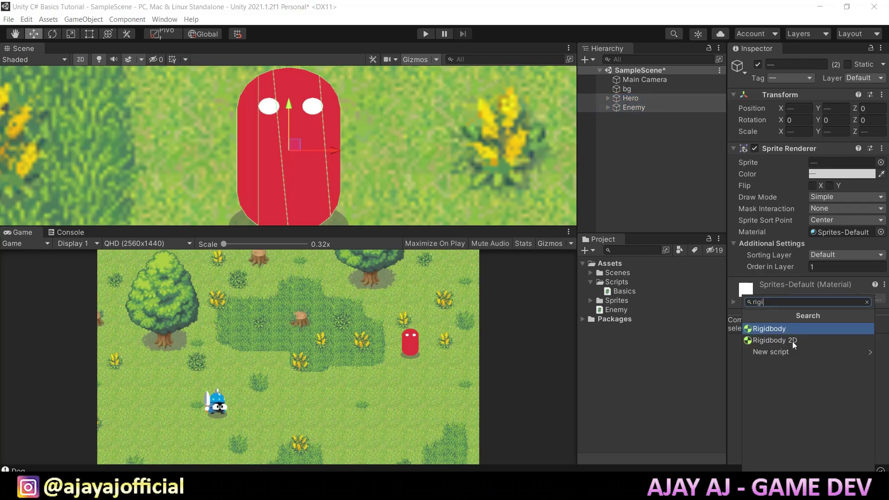
left_click(785, 342)
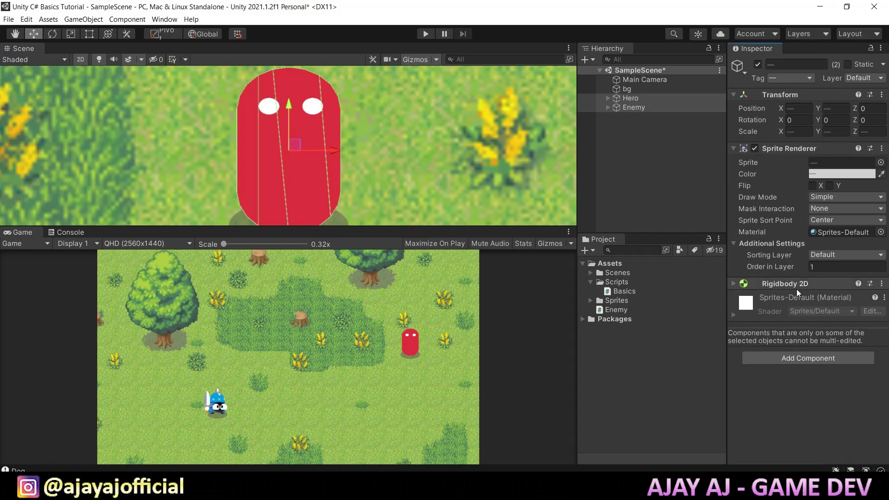
Set Gravity Scale to 0 on the Hero's and the Enemy's Rigidbody 2D
left_click(659, 99)
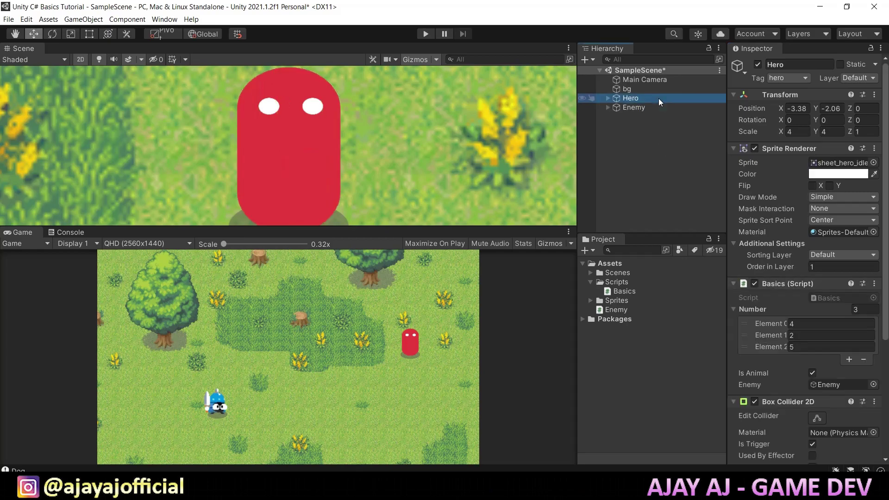
scroll(818, 311, "down", 5)
left_click(802, 395)
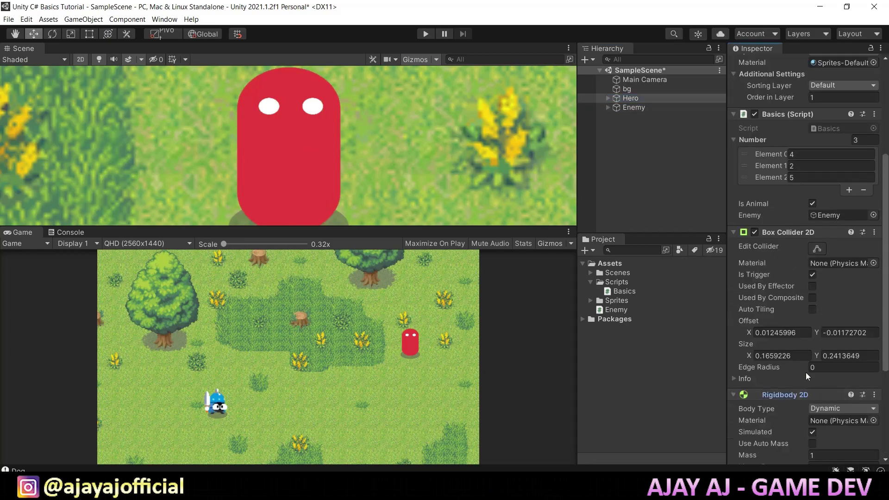
scroll(806, 298, "down", 3)
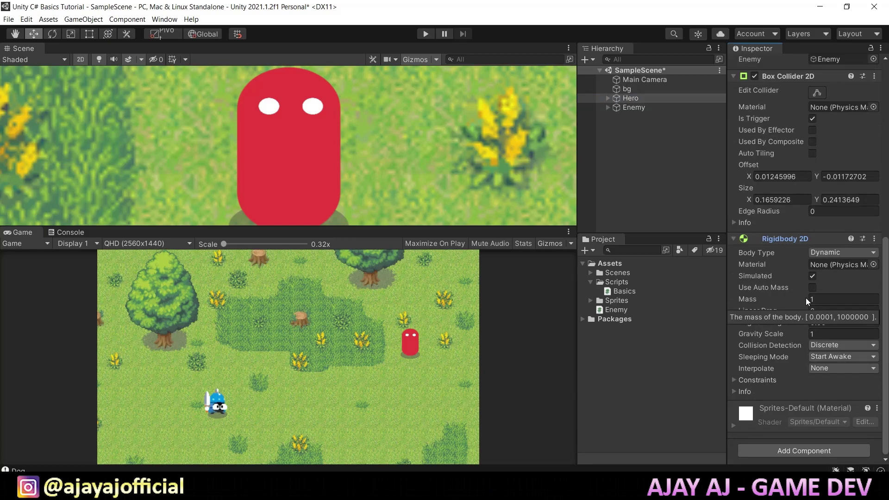
left_click(813, 334)
type("0")
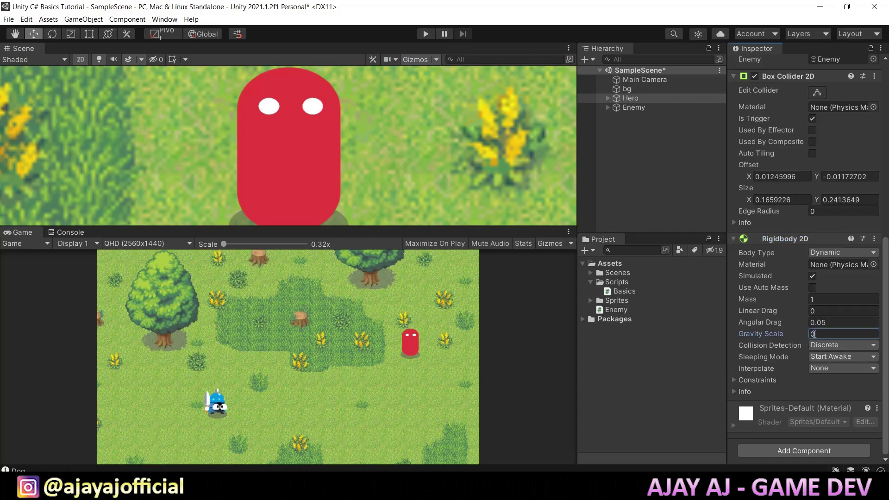
left_click(690, 109)
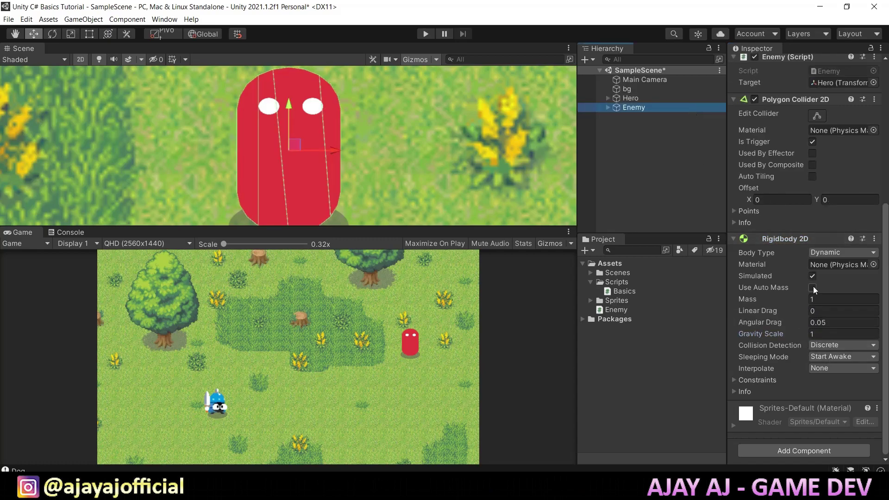
left_click(823, 334)
type("0")
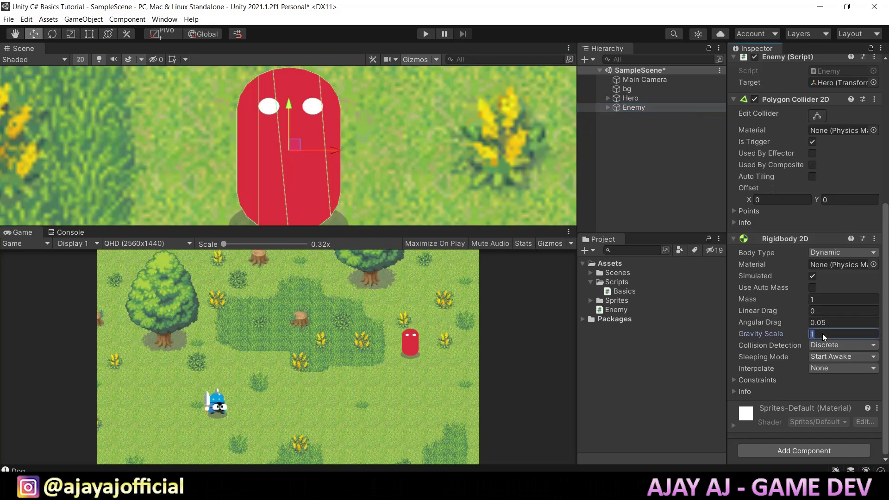
scroll(772, 172, "up", 5)
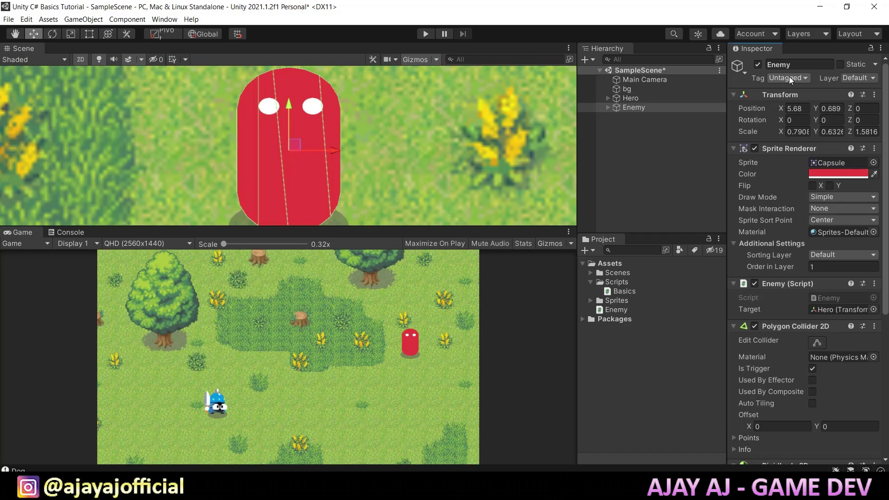
Create a new tag named 'enemy' in the Tags list
left_click(789, 77)
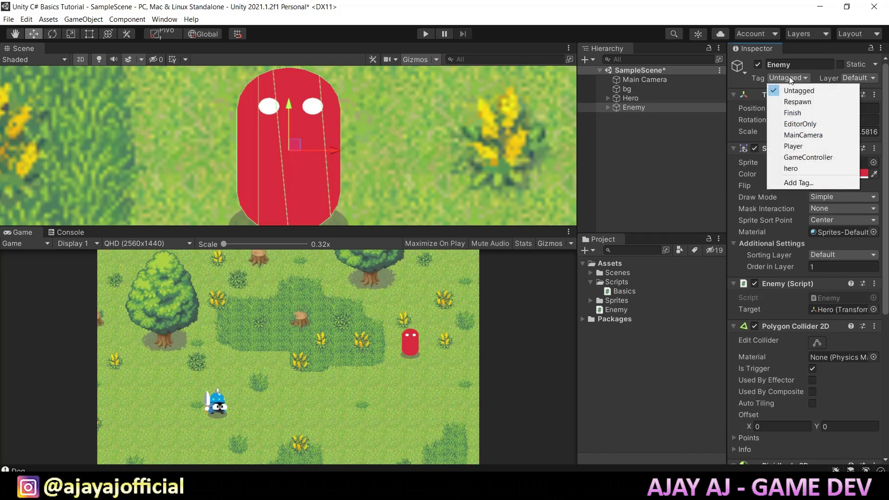
left_click(803, 184)
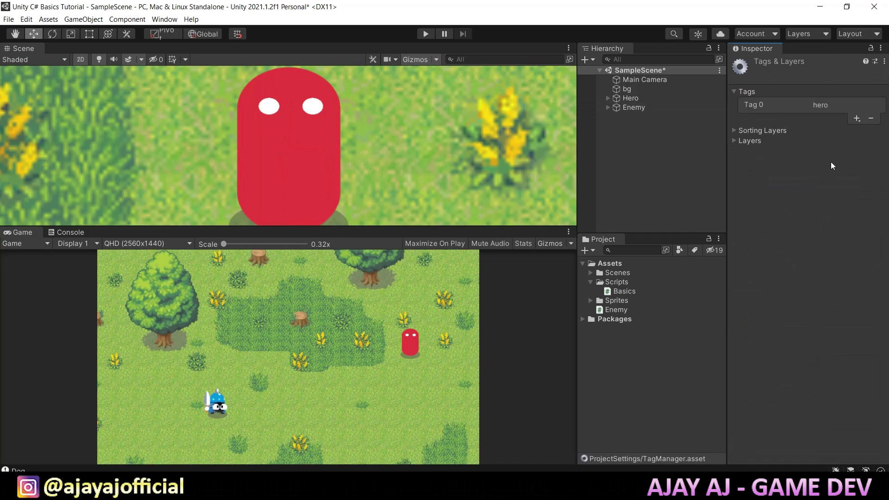
left_click(856, 120)
type("enem")
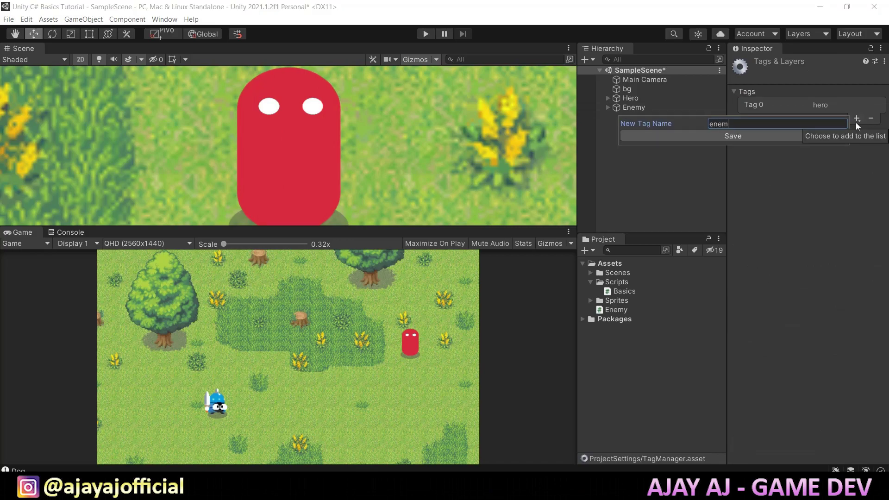
type("y")
left_click(754, 136)
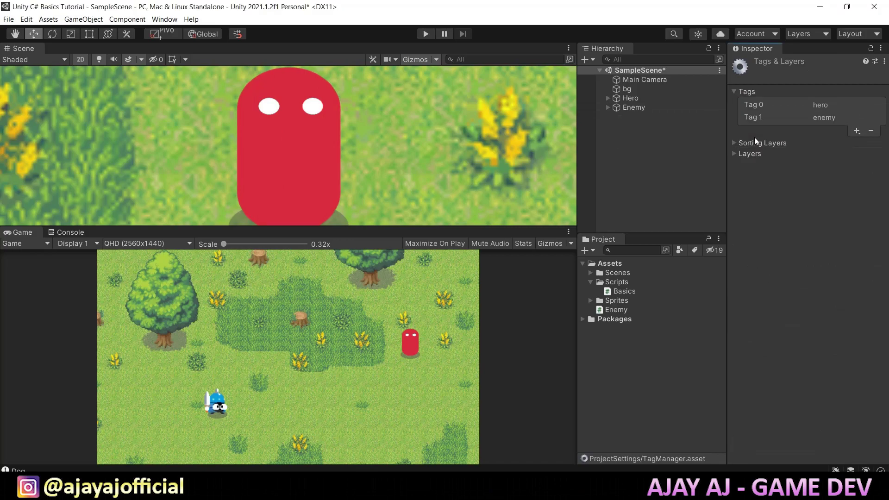
Set the Enemy object's Tag to enemy
left_click(660, 107)
left_click(789, 79)
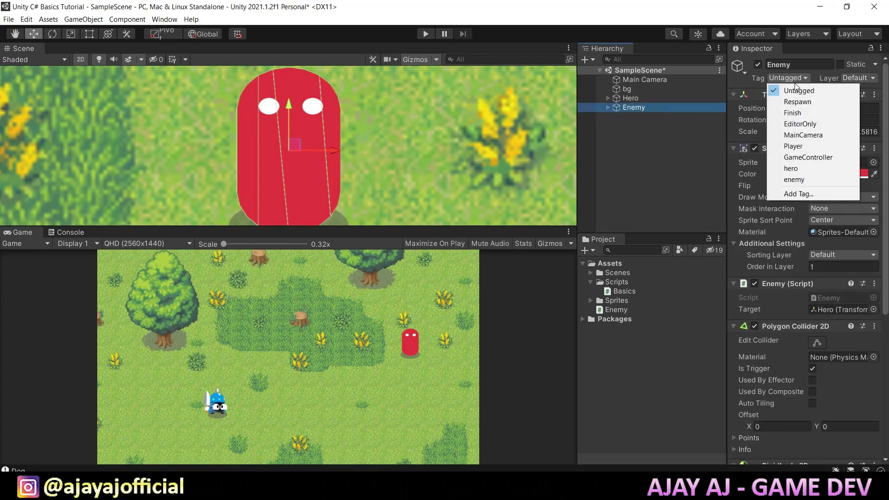
left_click(802, 182)
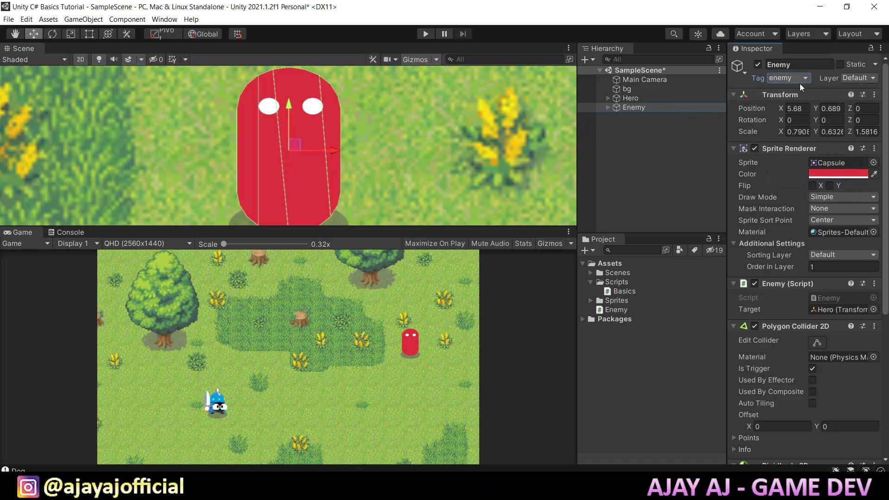
Select the Hero and locate its Basics script component
left_click(665, 101)
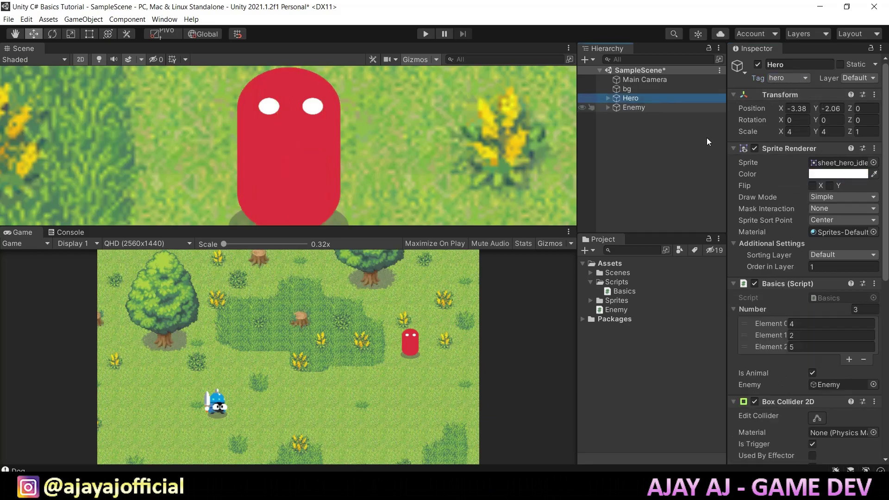
scroll(761, 199, "down", 10)
scroll(823, 195, "up", 6)
left_click(825, 195)
Open Basics.cs and insert an OnTriggerEnter2D(Collider2D other) method after PrintBird
double_click(823, 194)
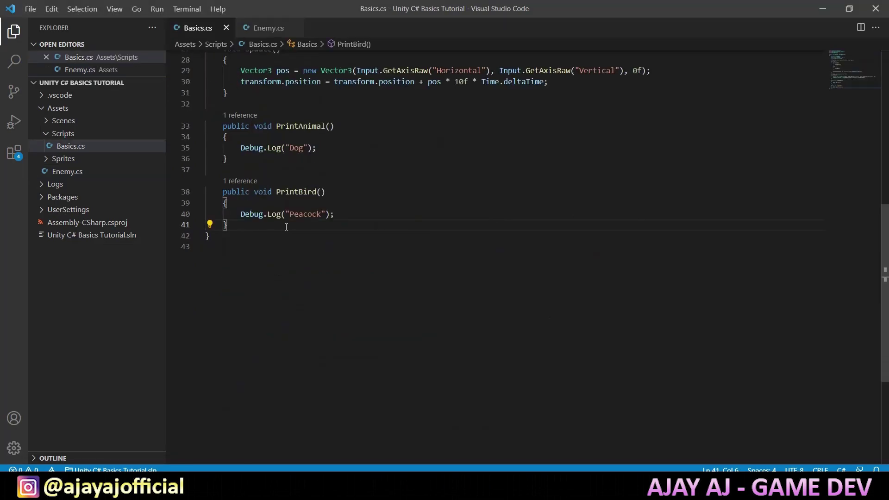
key("Return")
key("Return")
type("ontrigger")
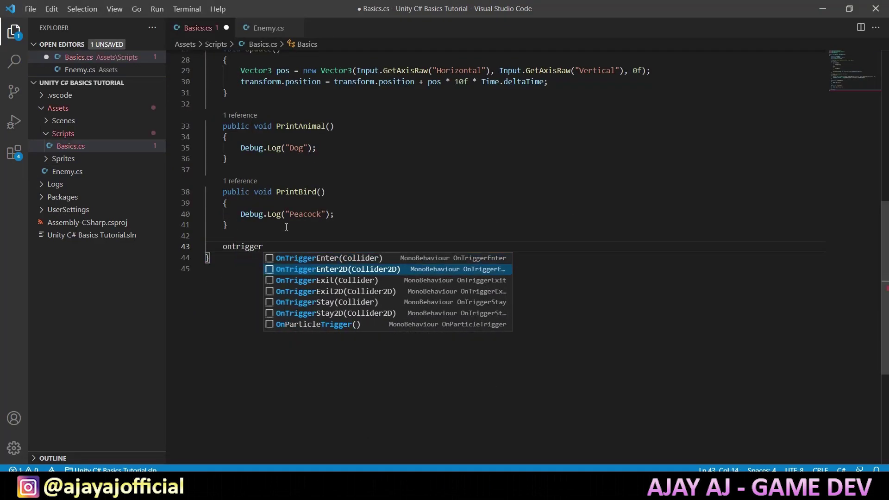
key("Return")
scroll(337, 300, "up", 1)
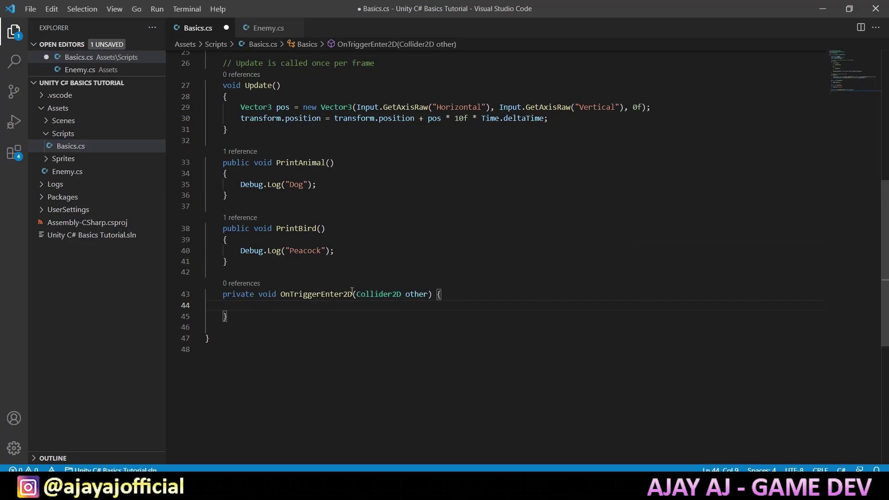
double_click(404, 294)
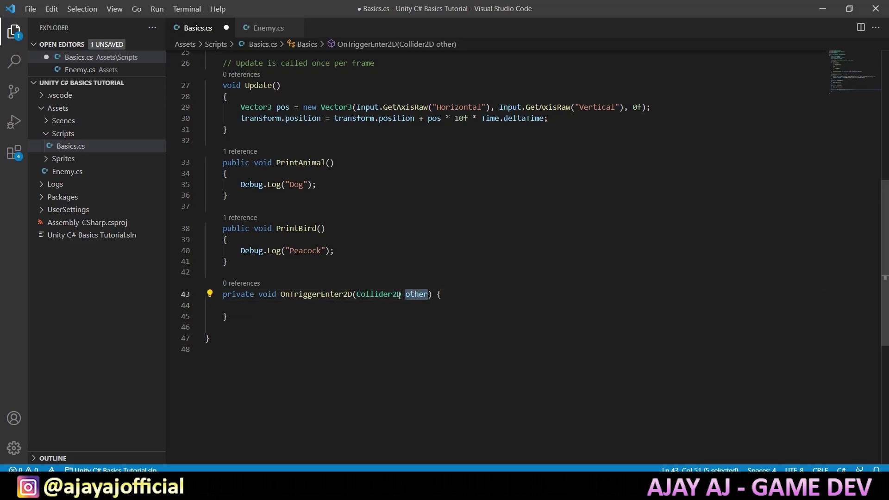
left_click_drag(378, 295, 430, 295)
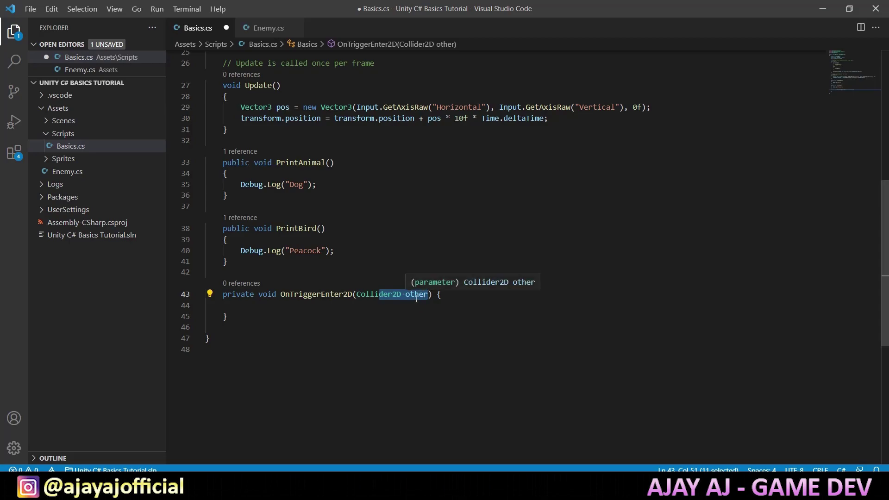
Write if (other.gameObject.tag == "enemy") Destroy(gameObject); inside the trigger method
left_click(455, 294)
key("Return")
type("i")
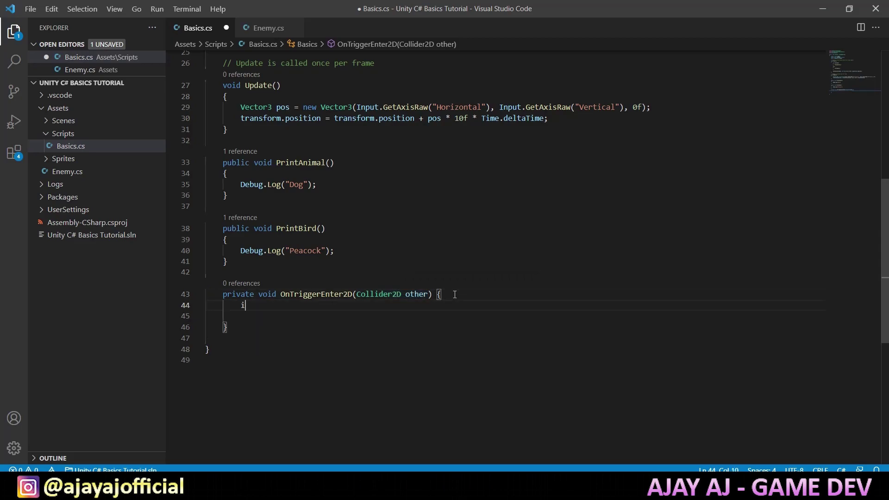
type("f")
key("Tab")
type("other.ga")
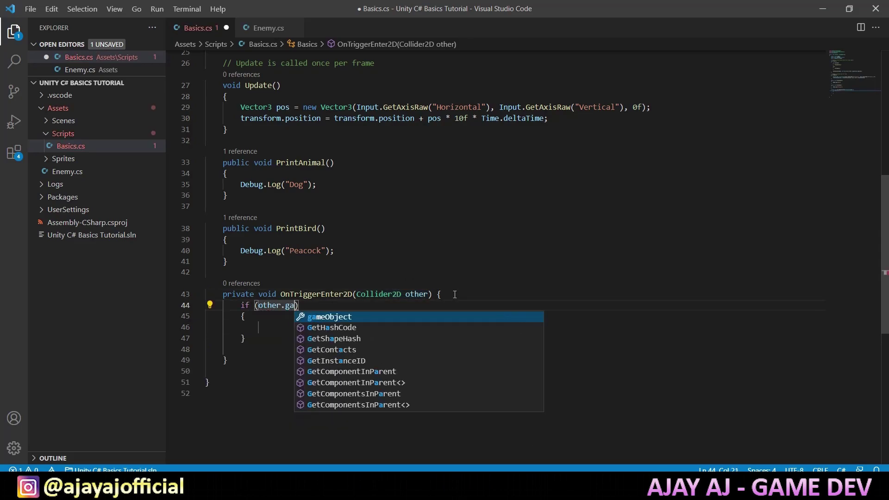
key("Tab")
type(".ta")
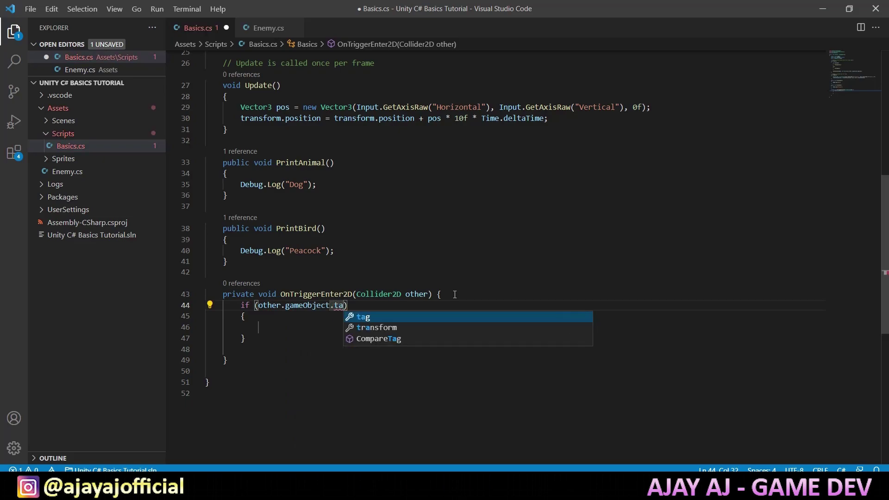
key("Tab")
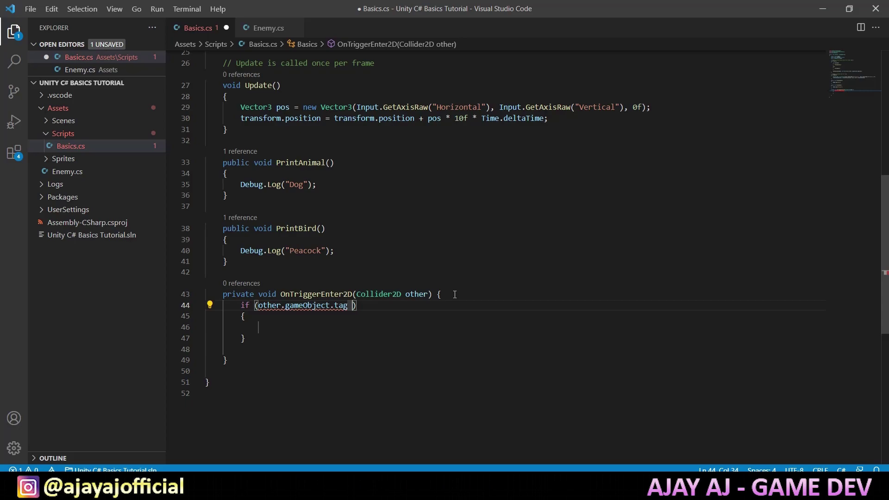
type("== \"")
type("enemy")
key("Down")
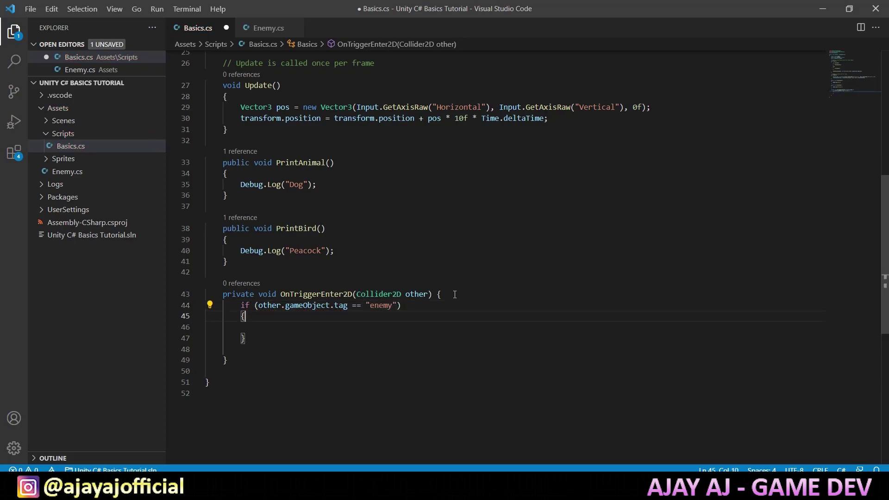
key("Down")
type("De")
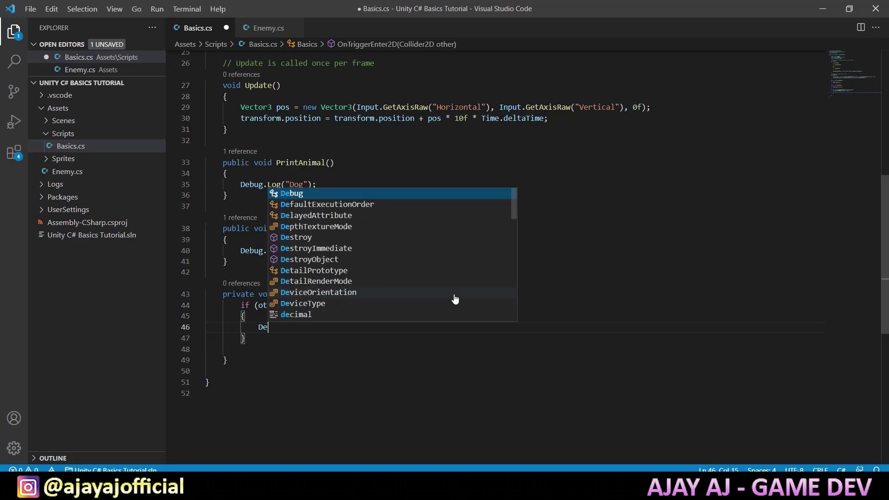
type("s")
key("Tab")
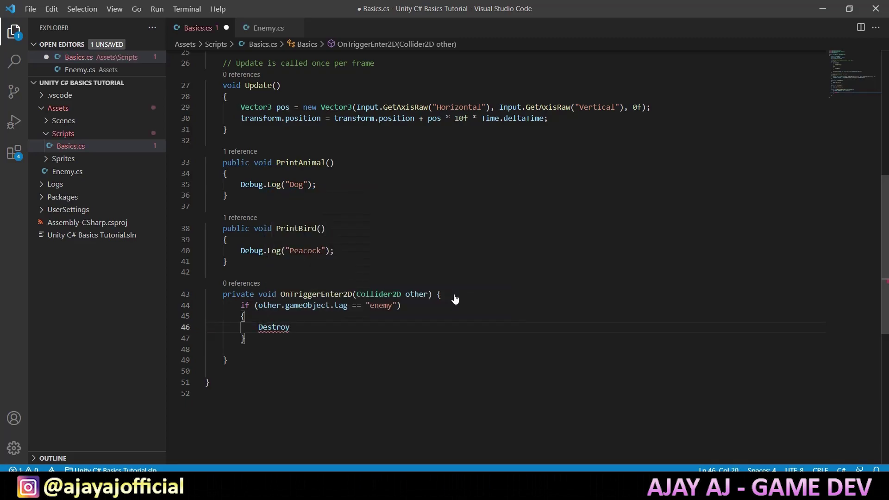
type("(g")
key("Tab")
type(")")
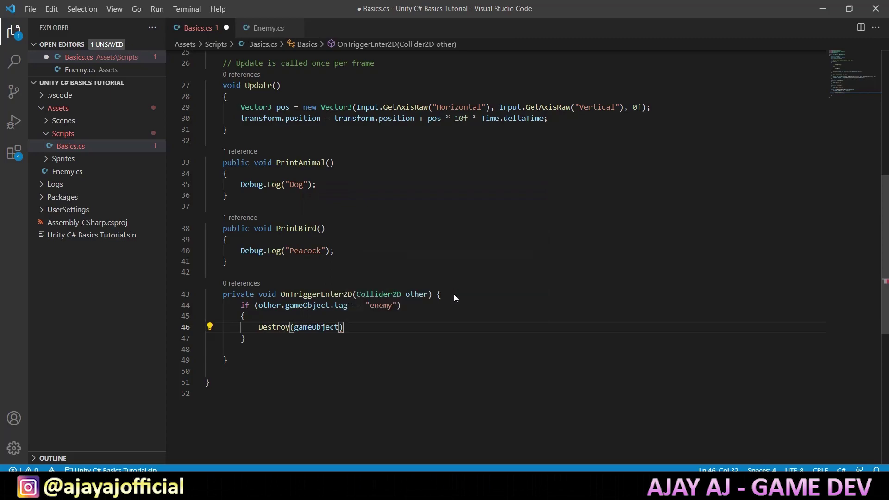
type(";")
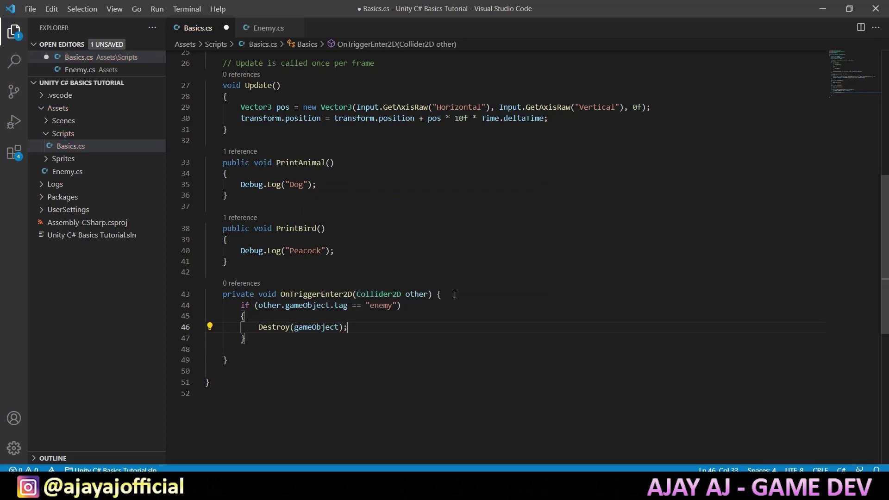
Delete the Instantiate statement from Start and save the script
scroll(319, 256, "up", 5)
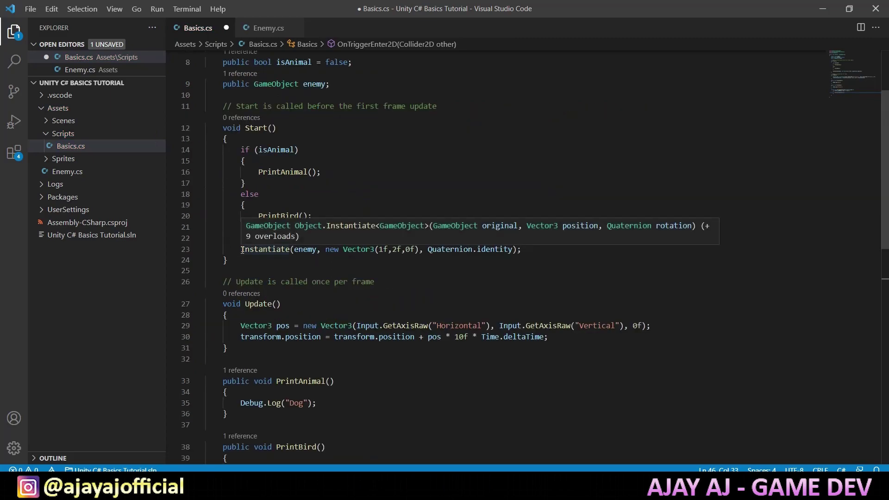
left_click_drag(240, 250, 534, 254)
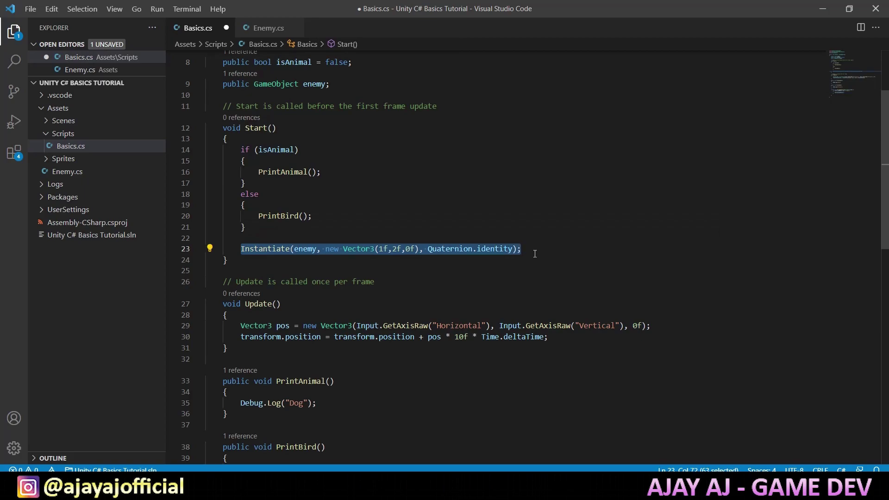
key("BackSpace")
key("BackSpace")
scroll(259, 255, "down", 7)
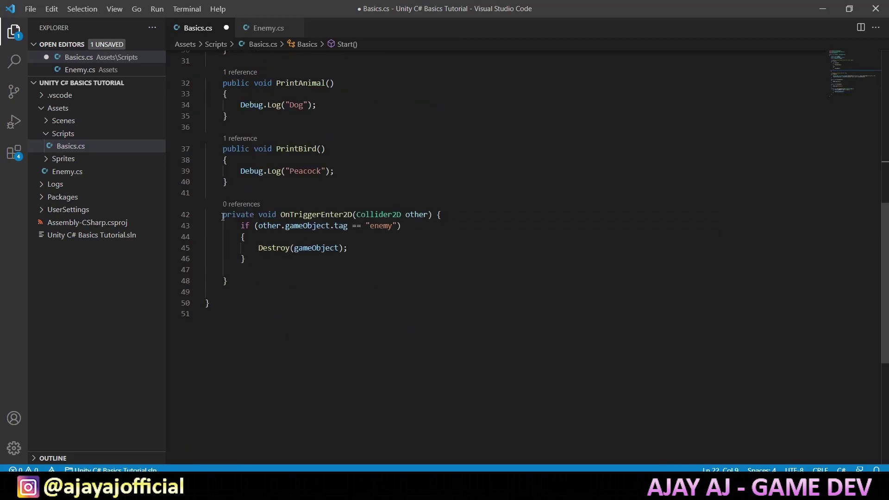
left_click_drag(223, 216, 229, 281)
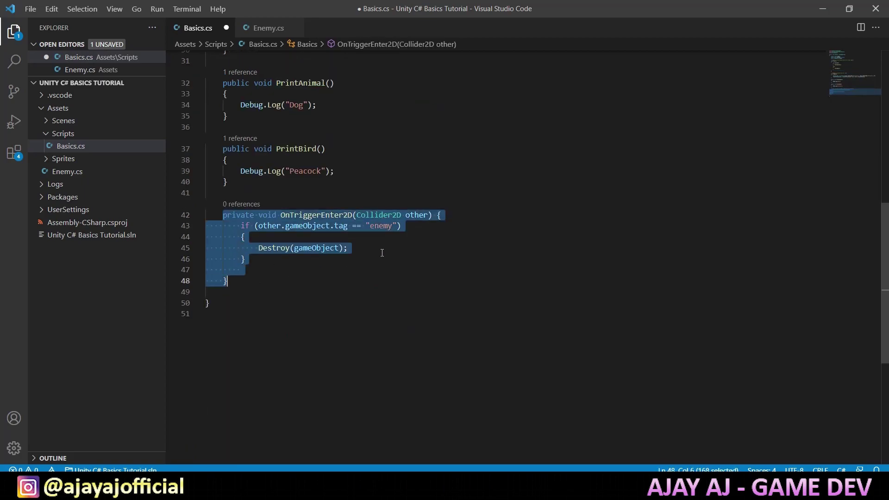
key("ctrl+s")
key("alt+Tab")
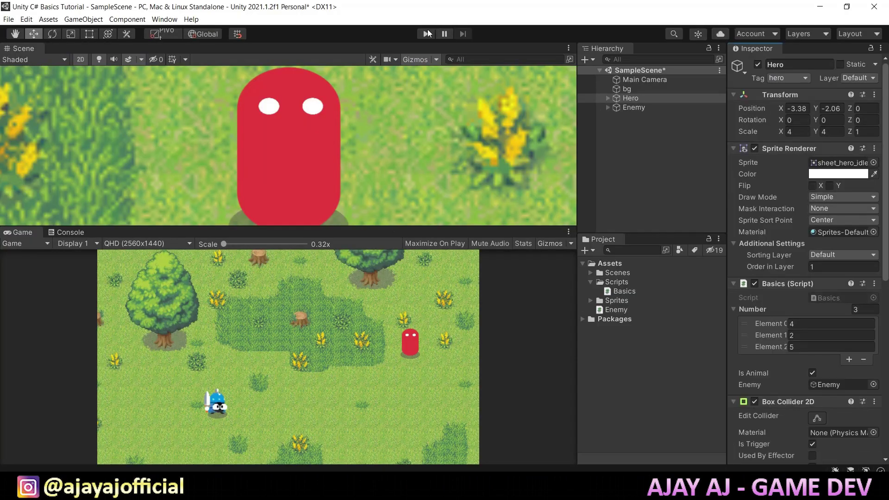
Play the game, let the hero touch the enemy and vanish, then stop and save SampleScene
left_click(427, 33)
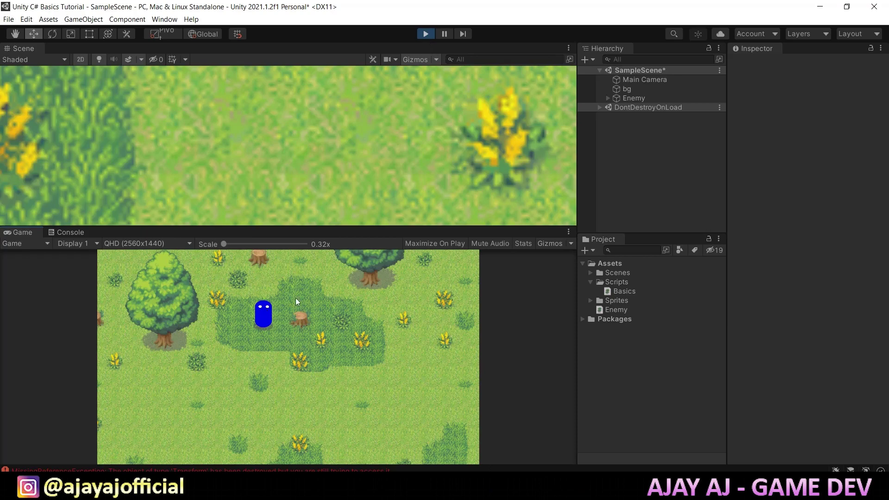
key("ctrl+p")
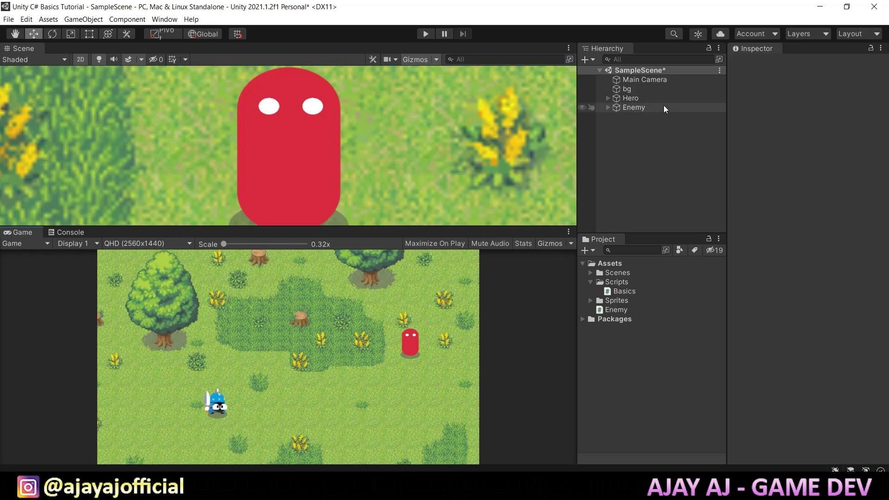
key("ctrl+s")
Create a new scene from the Basic 2D template
left_click(26, 19)
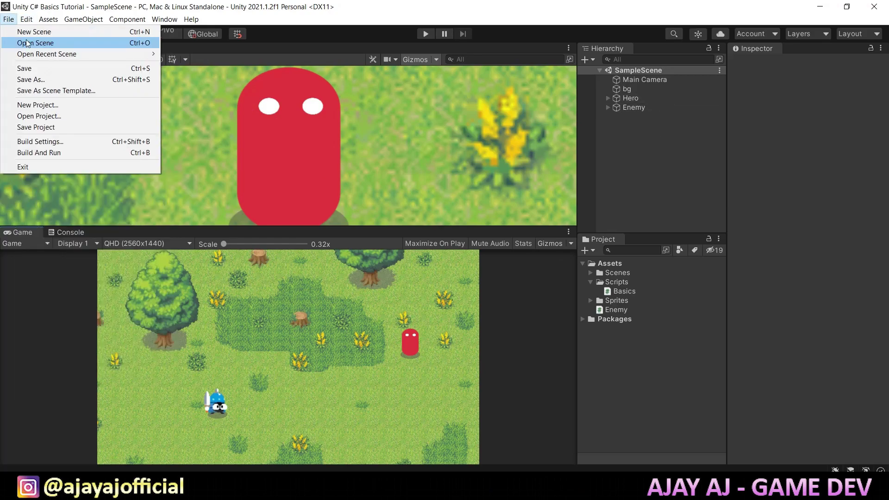
left_click(45, 32)
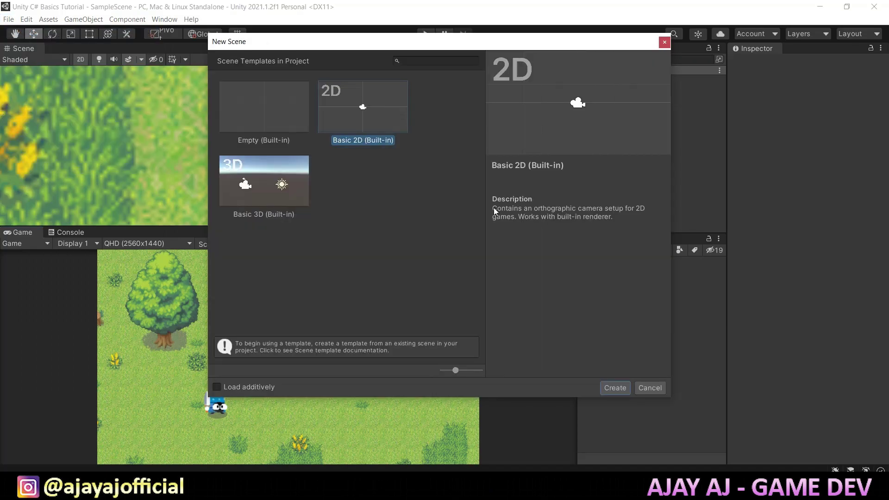
left_click(610, 392)
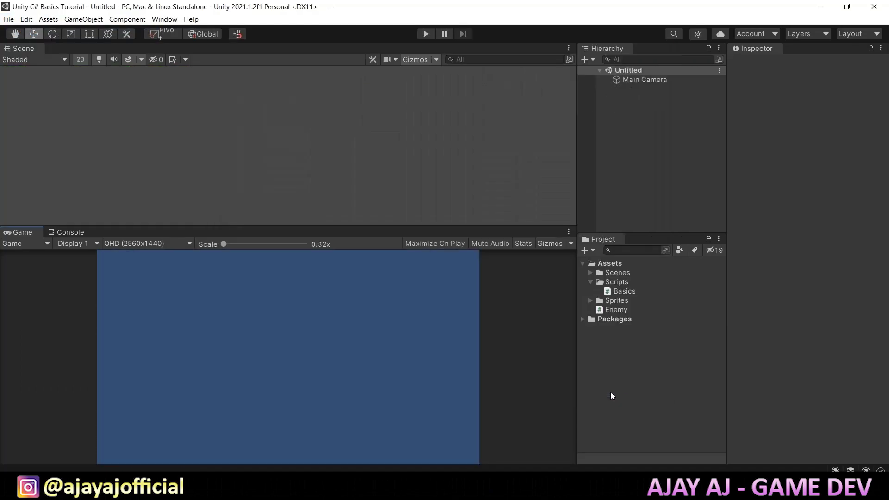
Save the untitled scene as 'second scene' in the Scenes folder
left_click(719, 71)
left_click(741, 92)
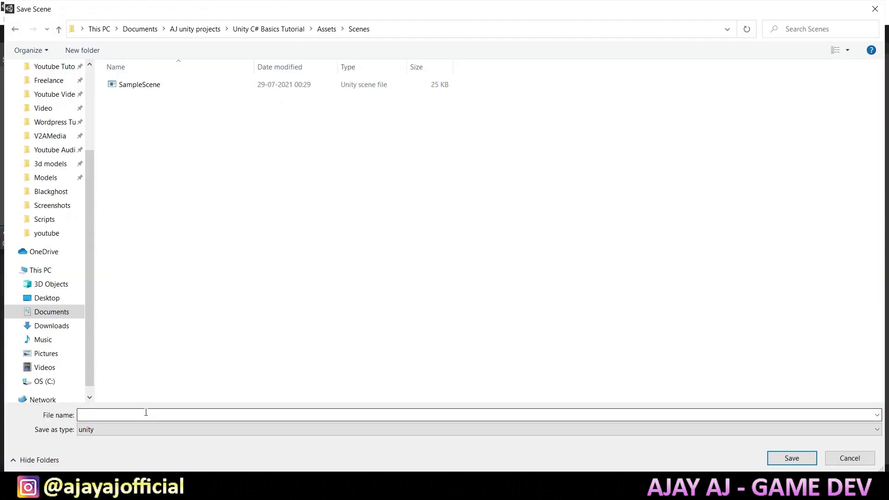
left_click(145, 412)
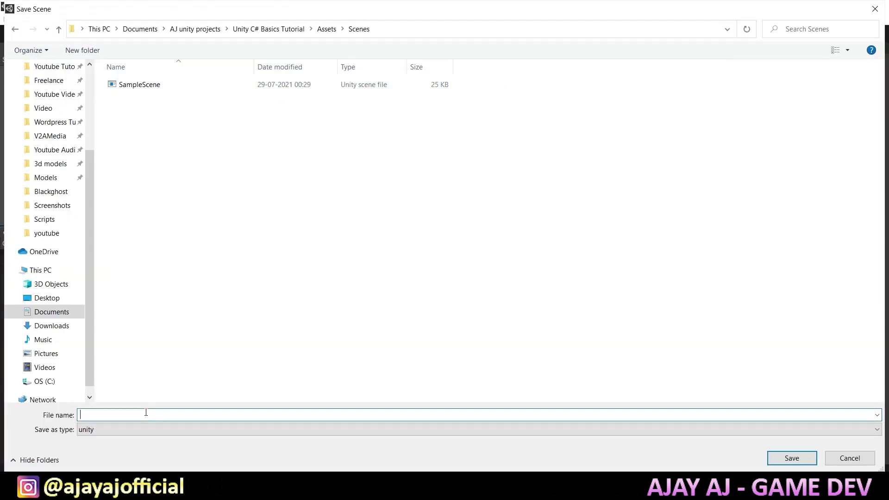
type("Int")
key("BackSpace")
key("BackSpace")
key("BackSpace")
type("second s")
type("cene")
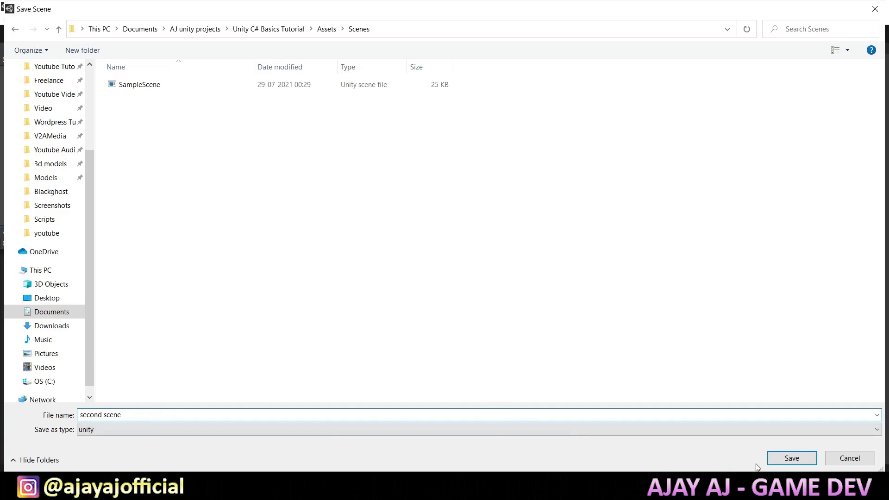
left_click(803, 459)
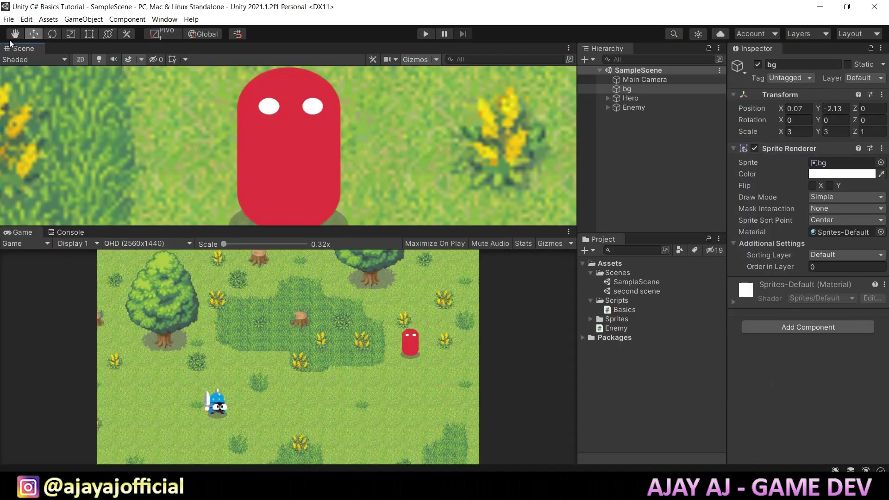
Add 'second scene' to Scenes In Build, confirming SampleScene is index 0 and it is 1
left_click(9, 19)
left_click(43, 139)
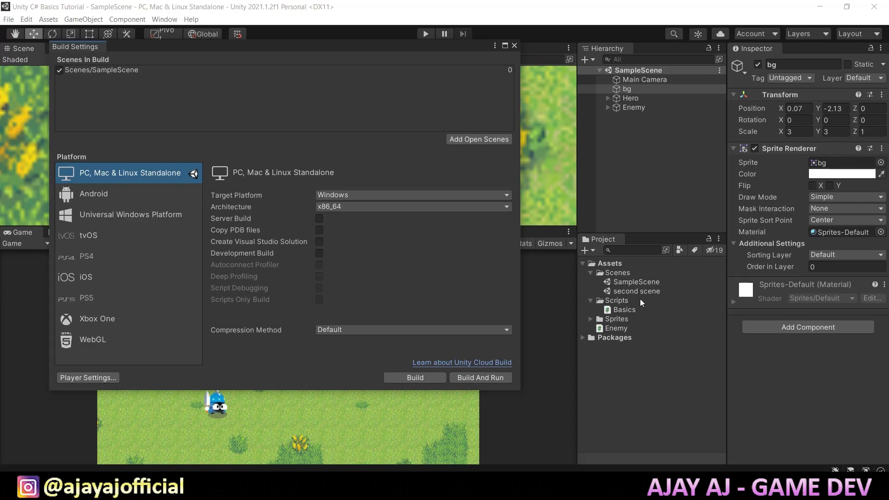
left_click_drag(634, 290, 405, 110)
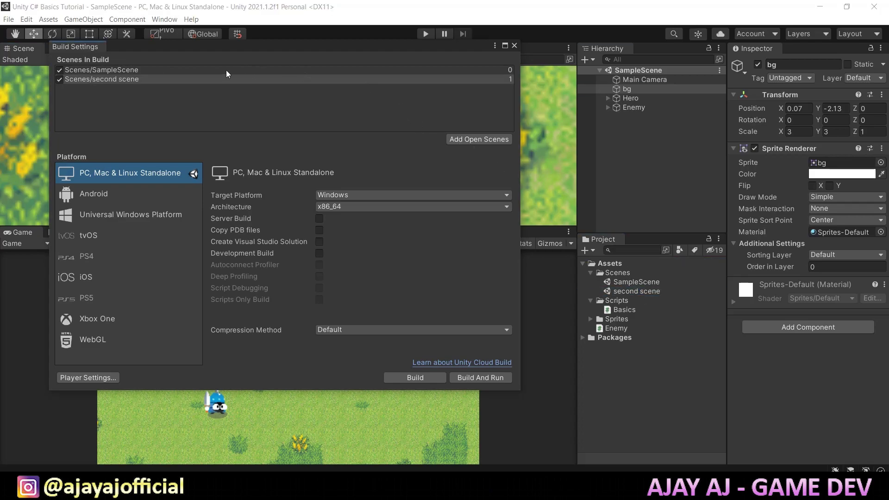
left_click(174, 71)
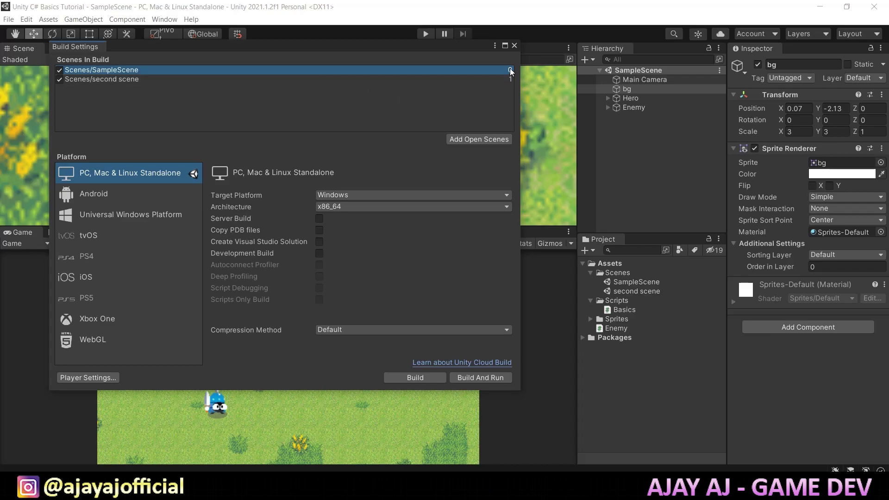
left_click(508, 80)
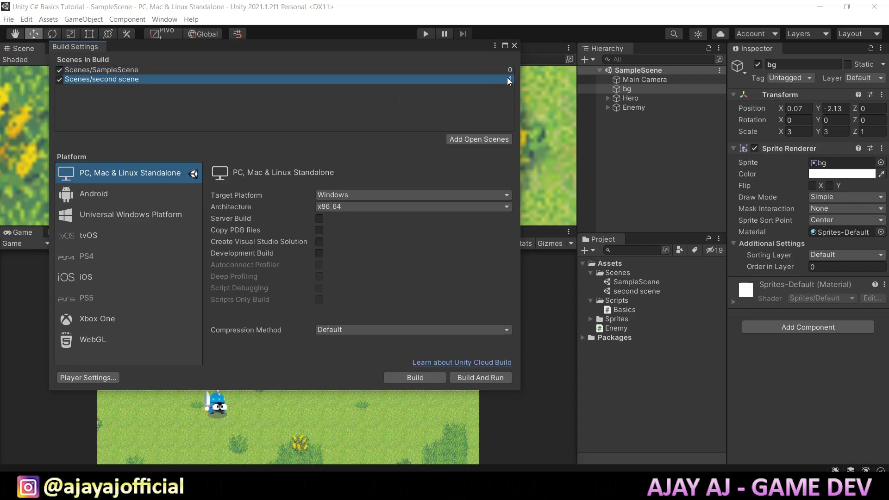
Close Build Settings and open the Hero's Basics script for editing
left_click(514, 46)
left_click(628, 101)
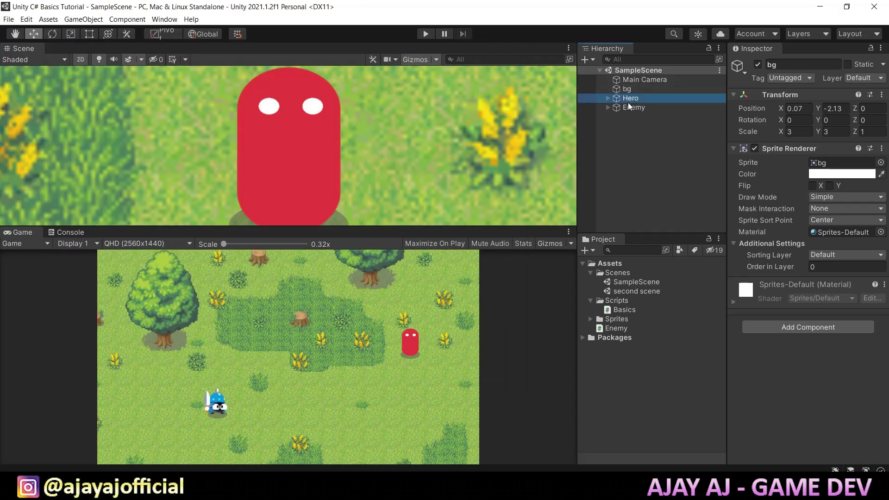
left_click(820, 300)
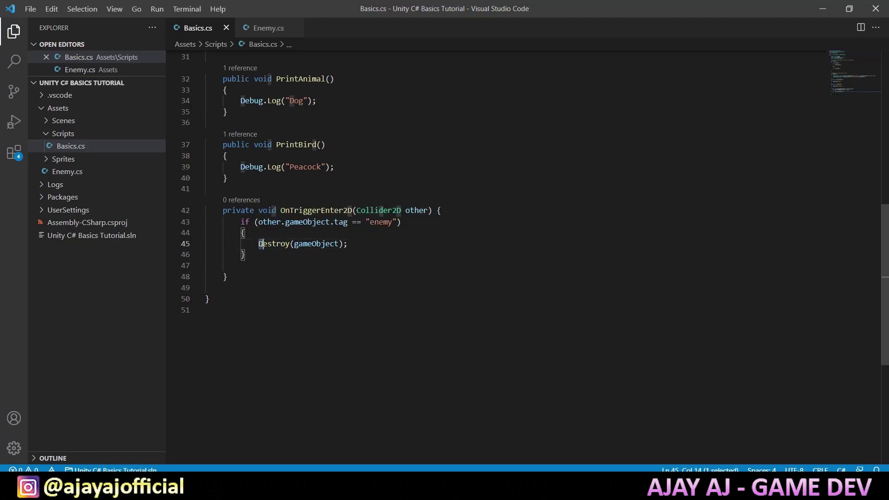
Delete Destroy(gameObject); and add 'using UnityEngine.SceneManagement;' at the top of the script
left_click_drag(259, 243, 343, 252)
key("BackSpace")
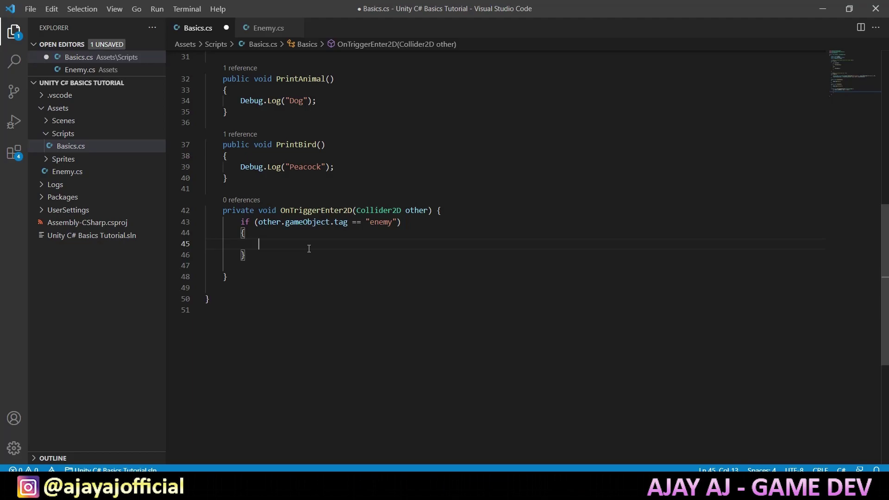
scroll(309, 249, "up", 4)
scroll(309, 249, "up", 6)
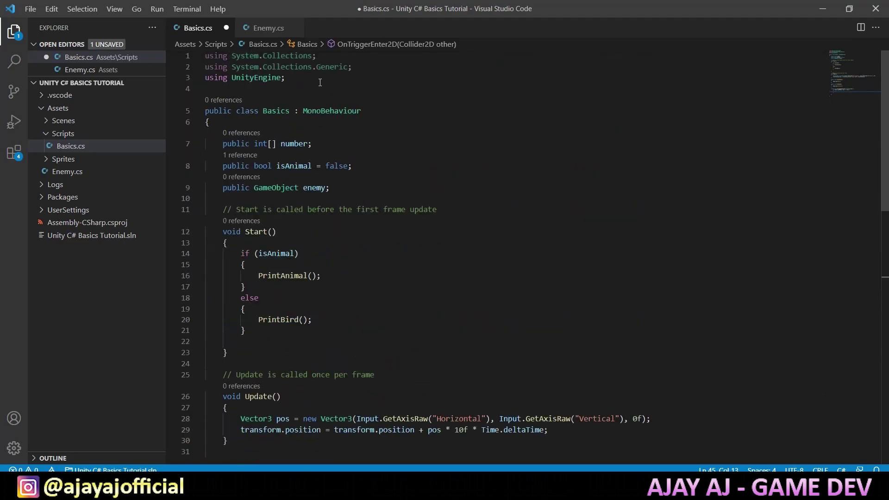
key("Return")
type("usin")
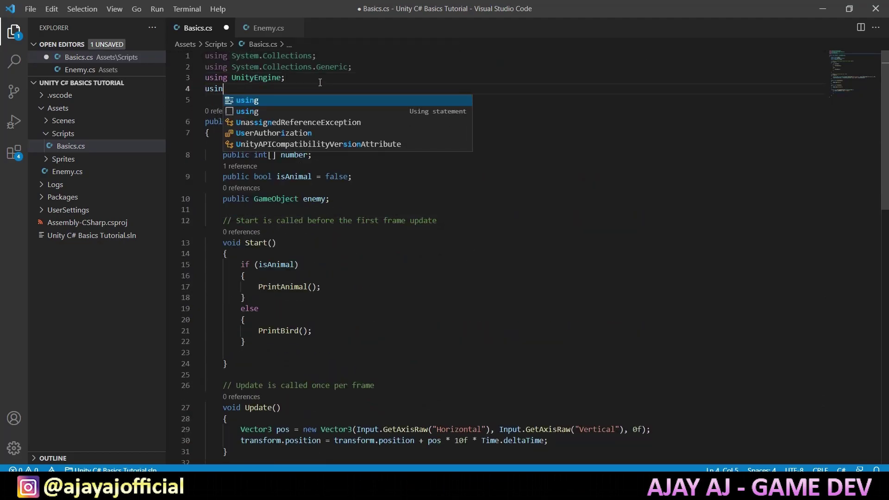
type("g UnityEngine")
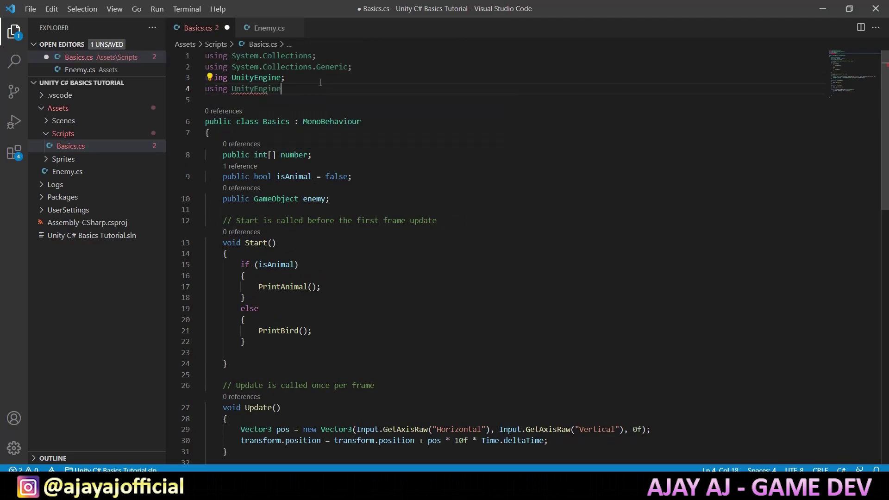
type(".SceneManagement;")
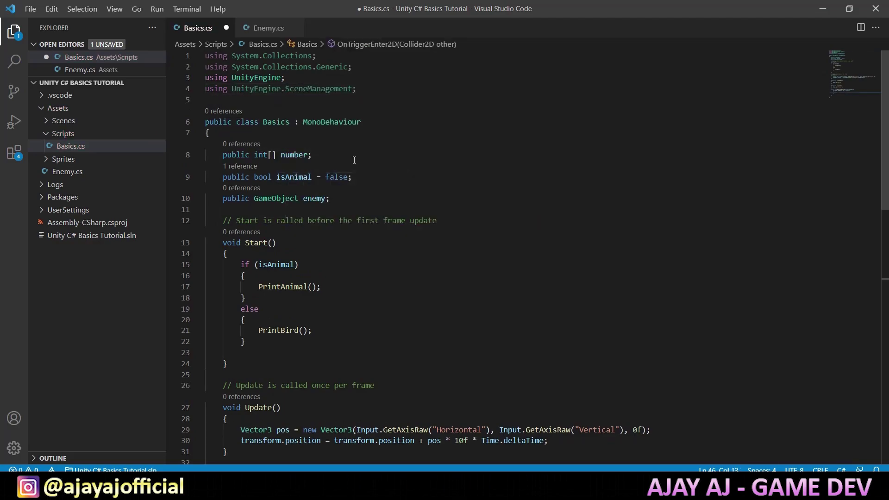
Call SceneManager.LoadScene(1) on enemy contact, then play the game in Unity to test it
scroll(358, 243, "down", 10)
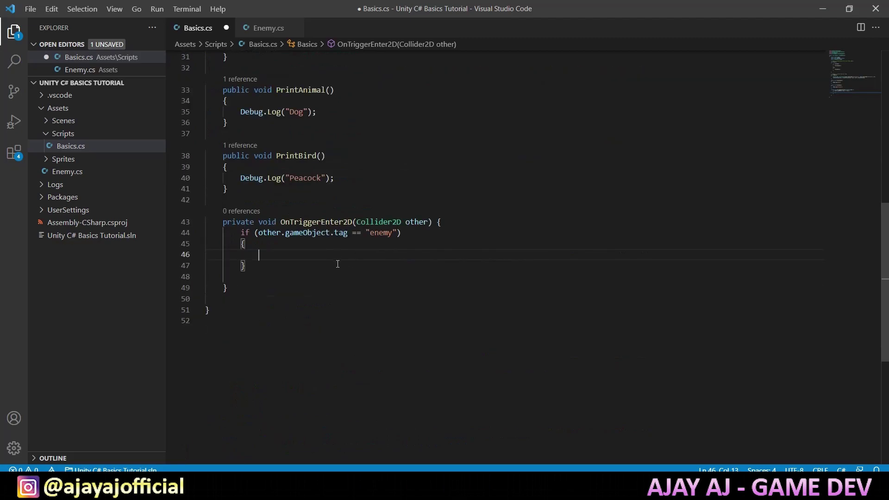
type("Scene")
key("Down")
key("Return")
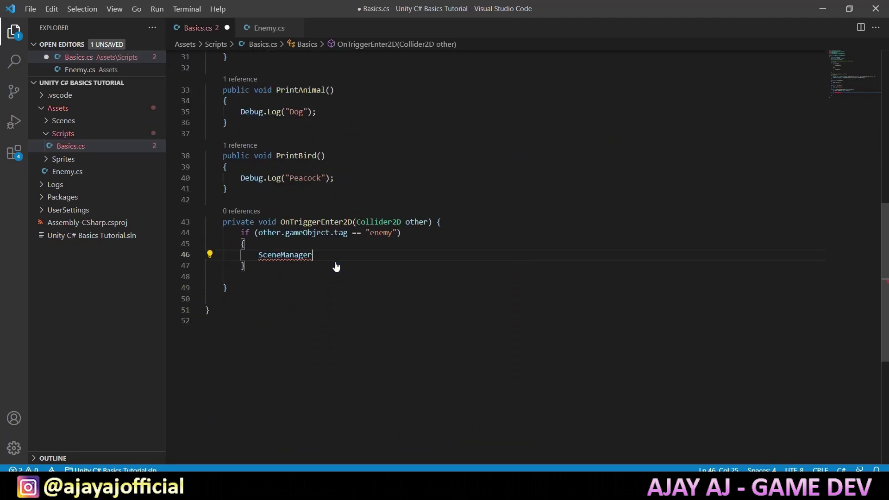
type("(1")
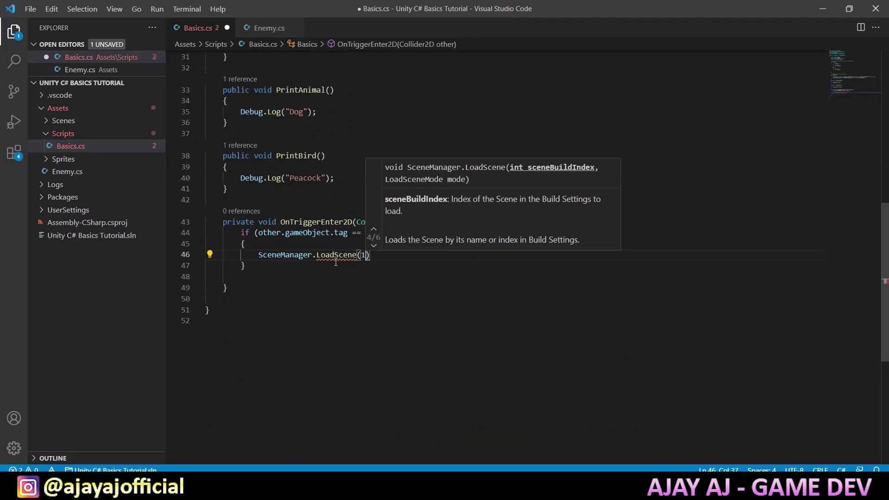
type(")")
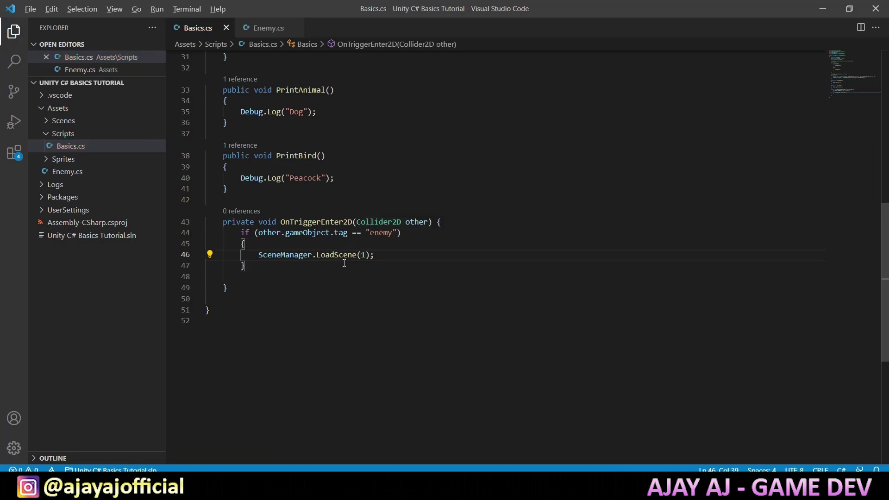
key("alt+Tab")
key("alt+Tab")
left_click(426, 35)
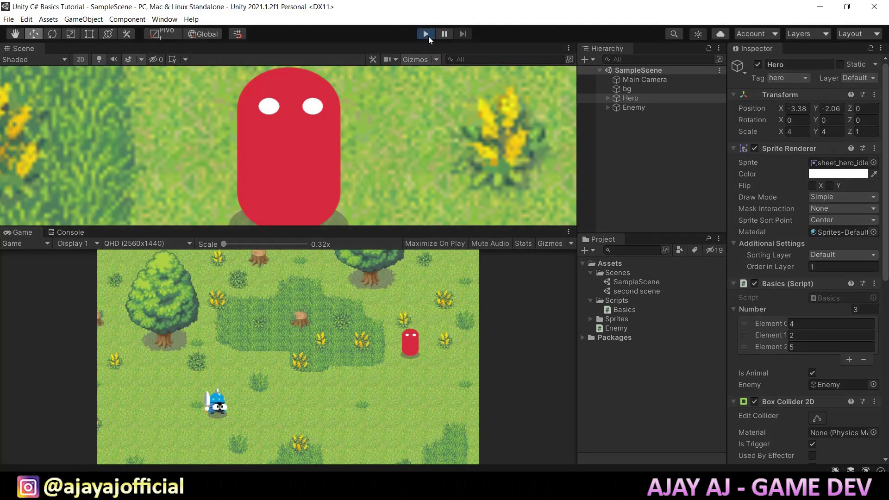